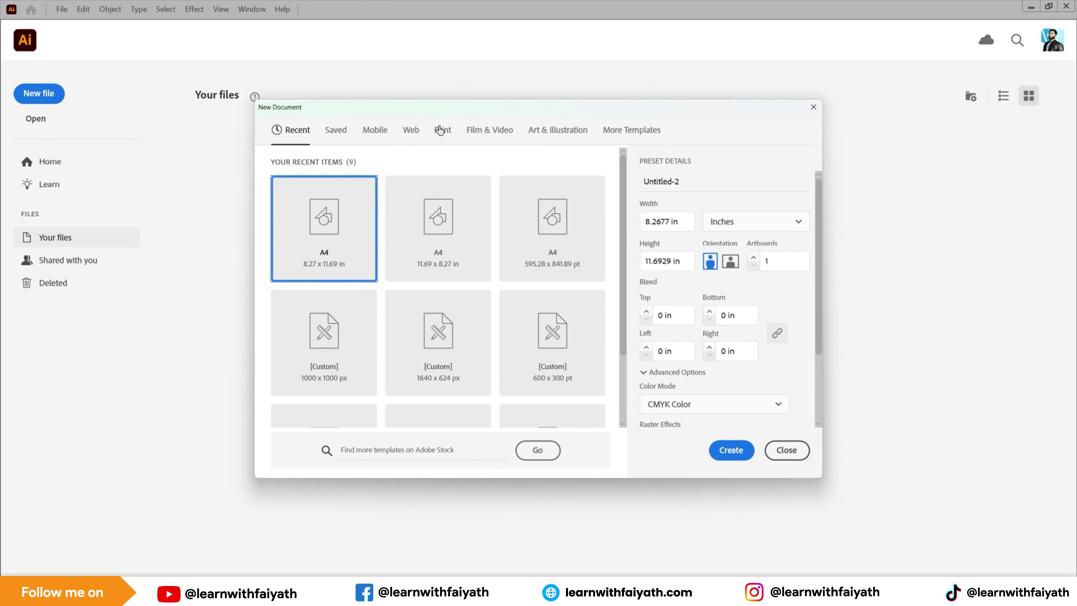
- Create a new A4 portrait print document named "Corporate flyer" with inches as the unit
click(442, 130)
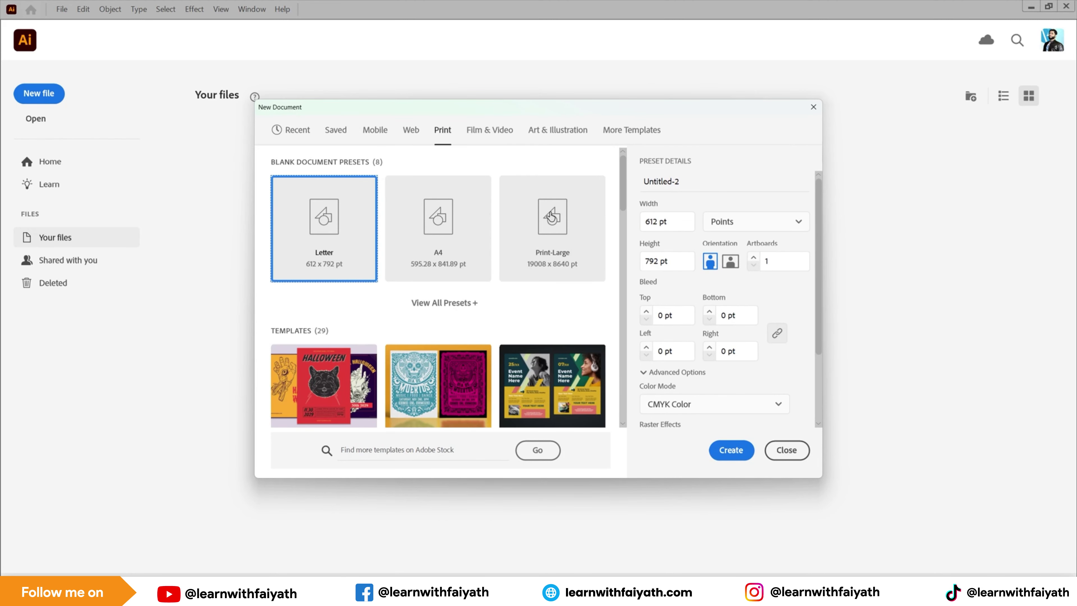
click(439, 232)
click(744, 223)
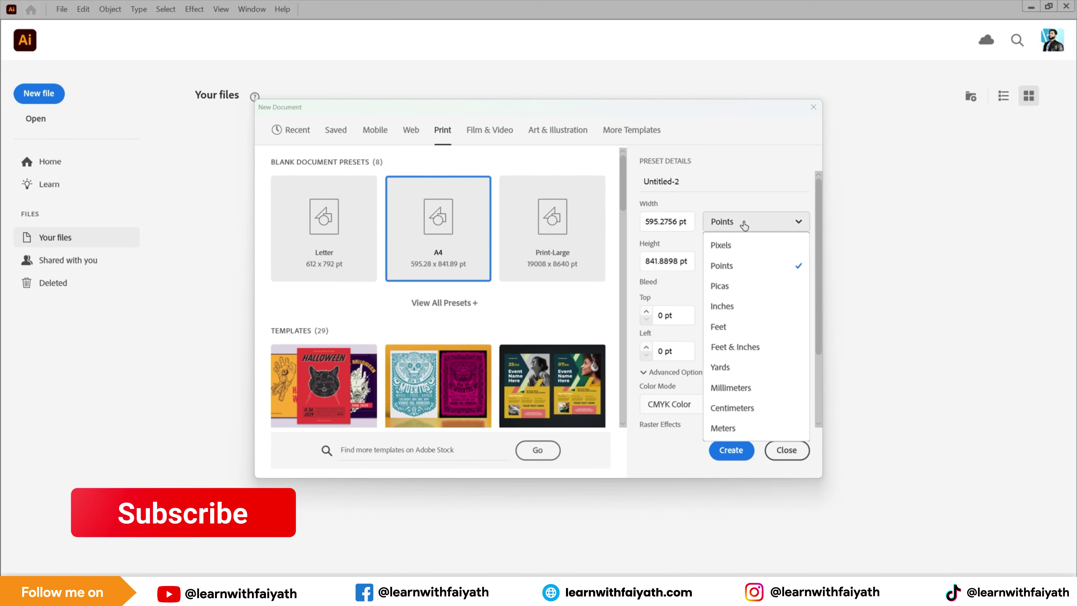
click(722, 306)
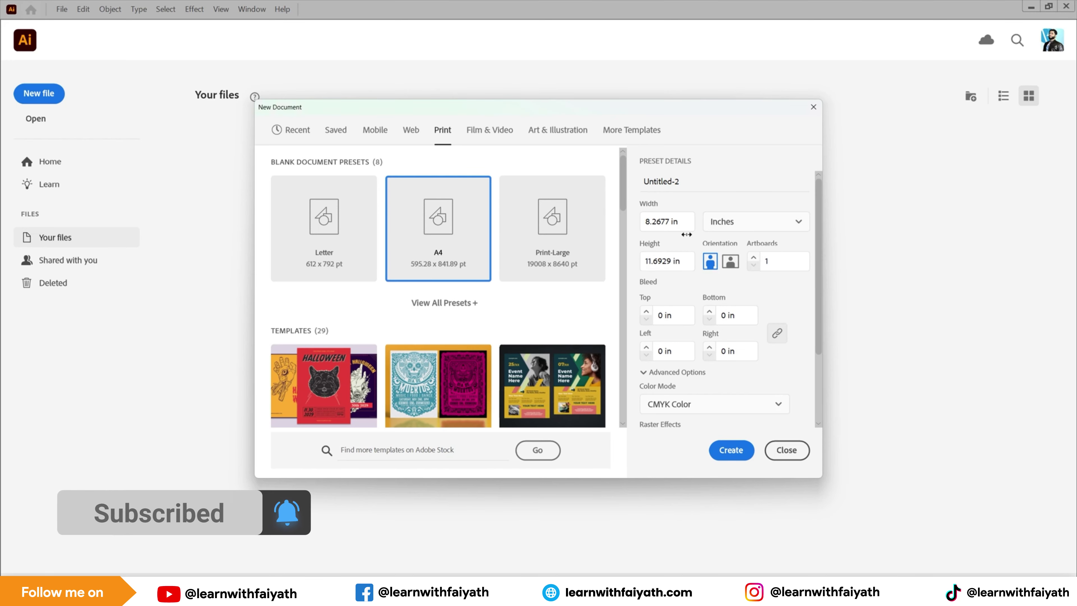
double_click(674, 181)
text(Corporate flyer)
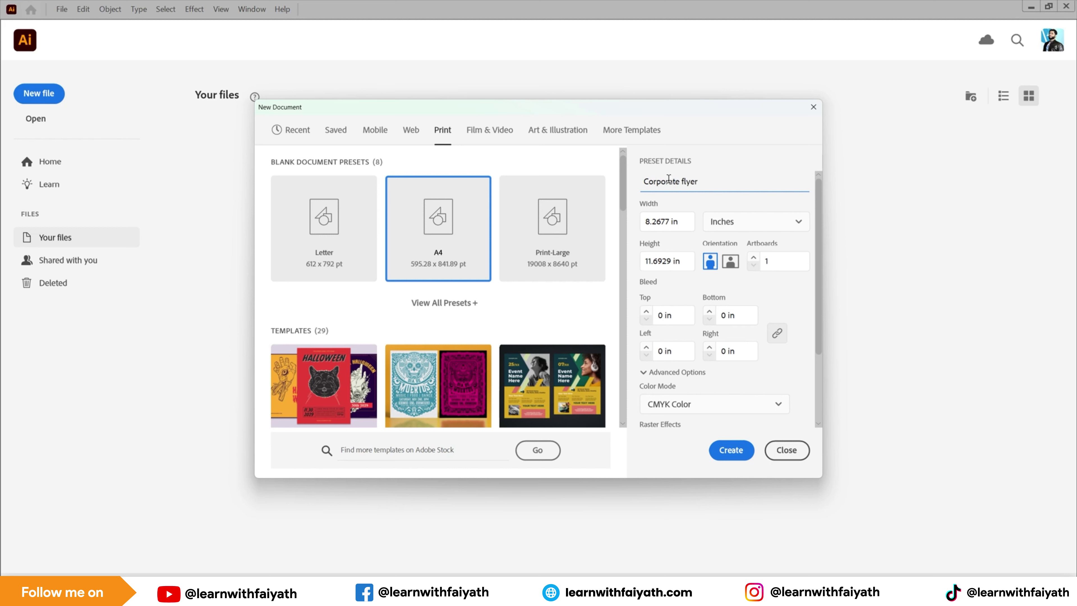
scroll(667, 326, down, 3)
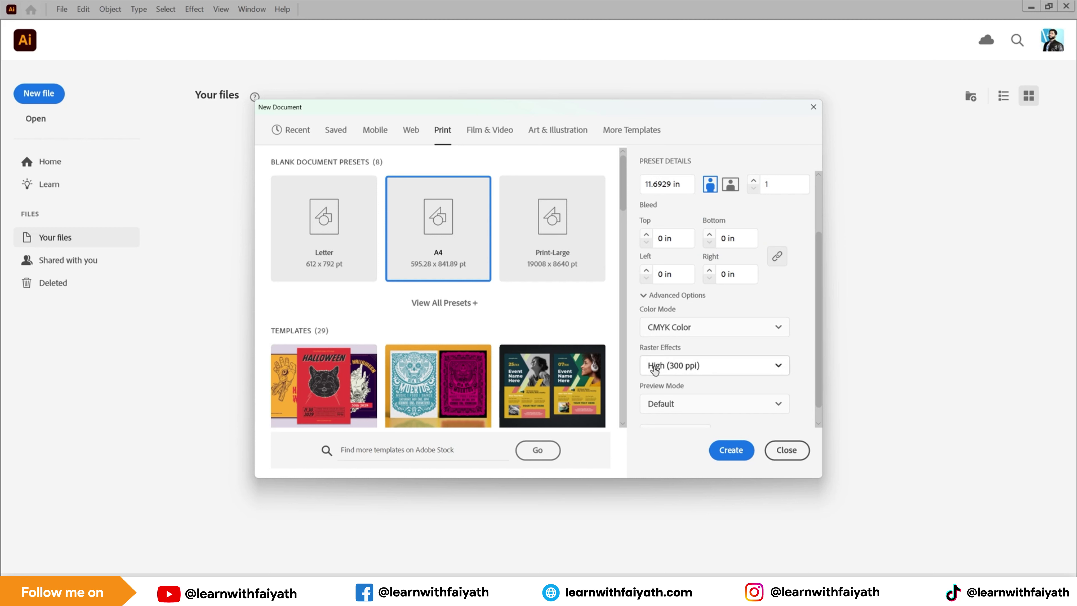
click(729, 455)
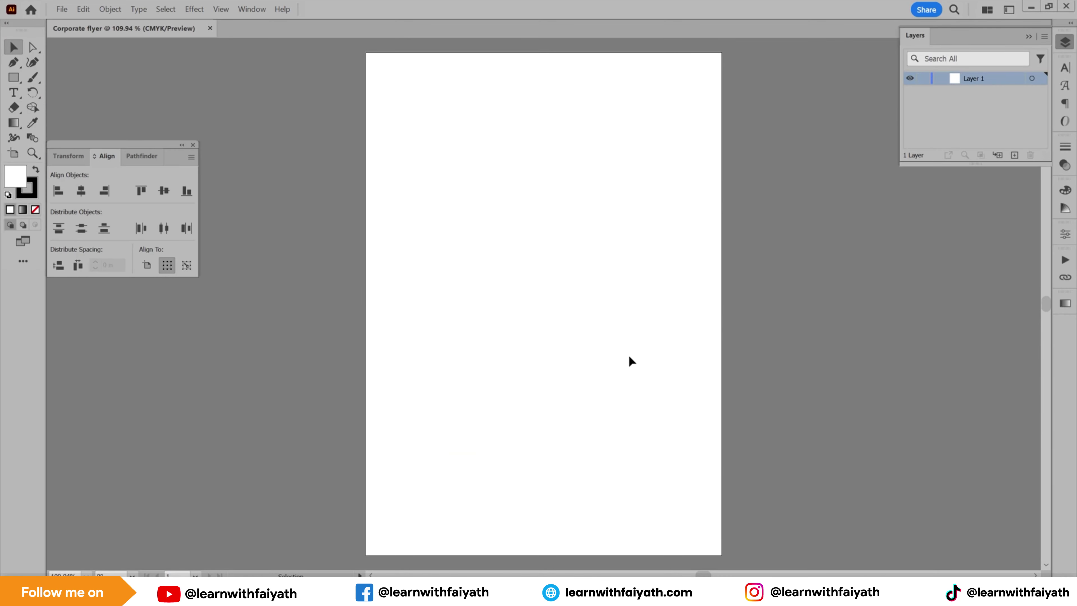
- Draw a rectangle covering the whole artboard and give it no stroke and a black fill
click(13, 77)
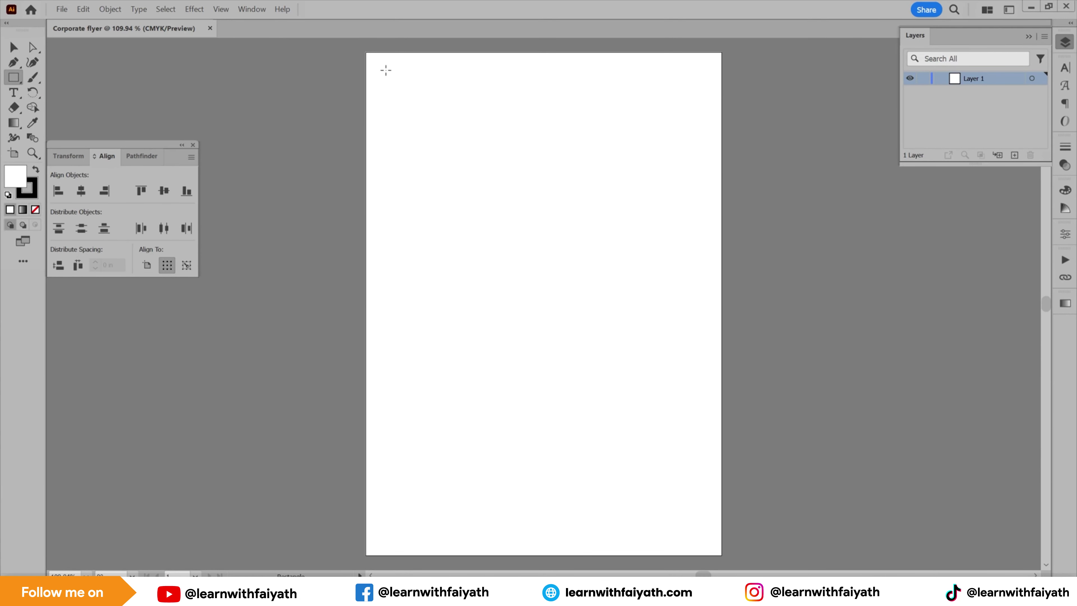
drag(365, 50, 721, 554)
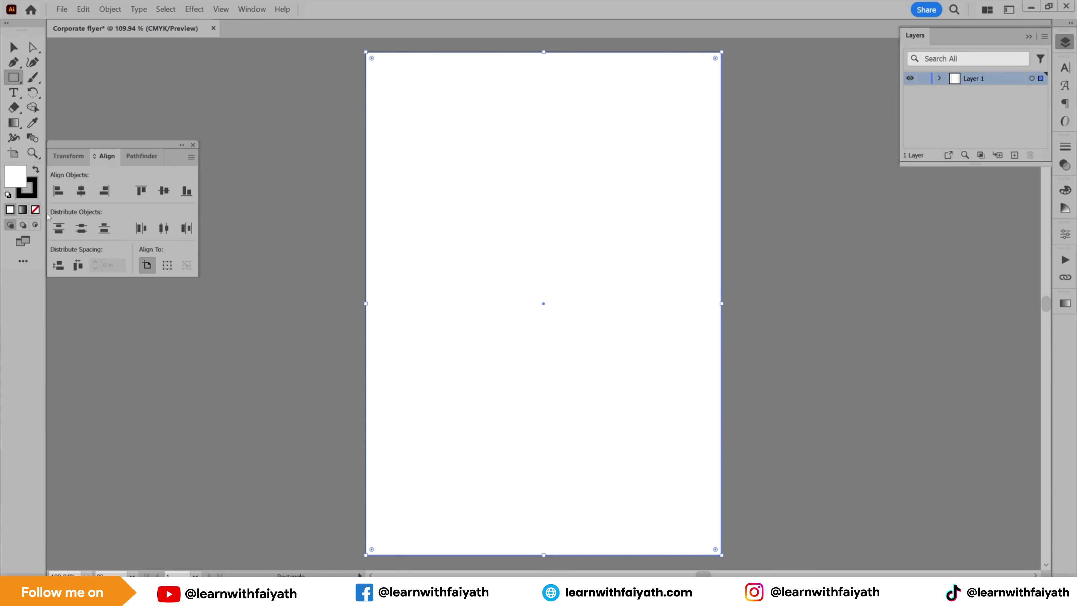
click(31, 193)
click(35, 209)
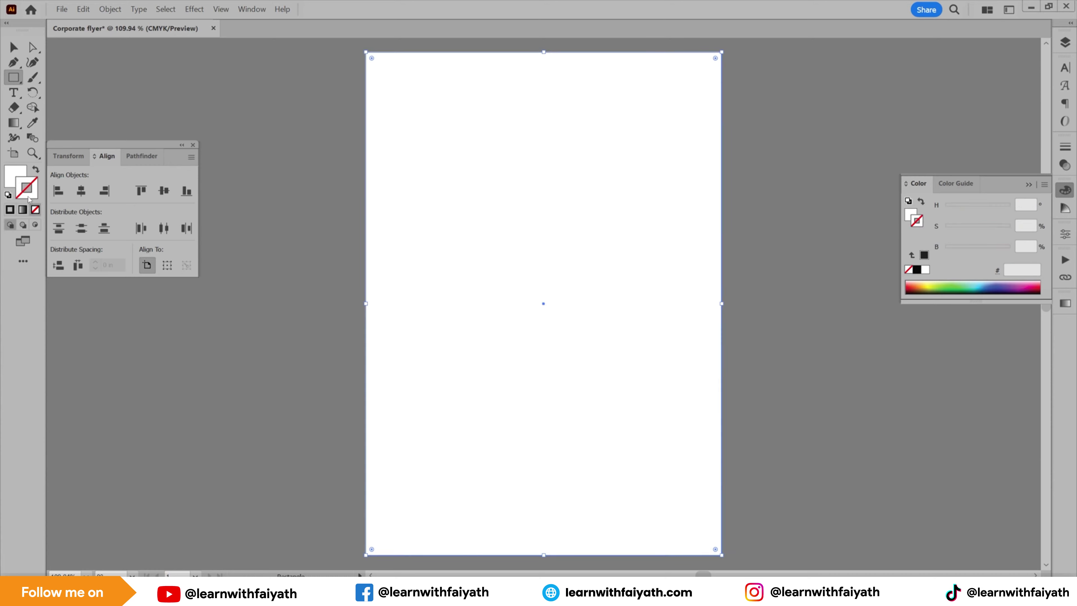
click(14, 179)
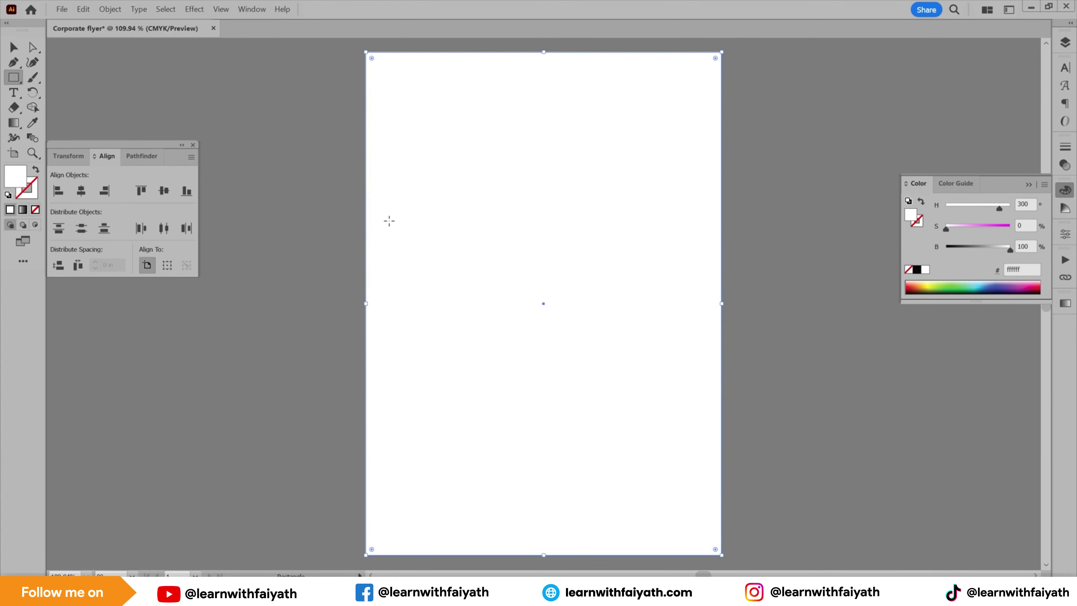
key(v)
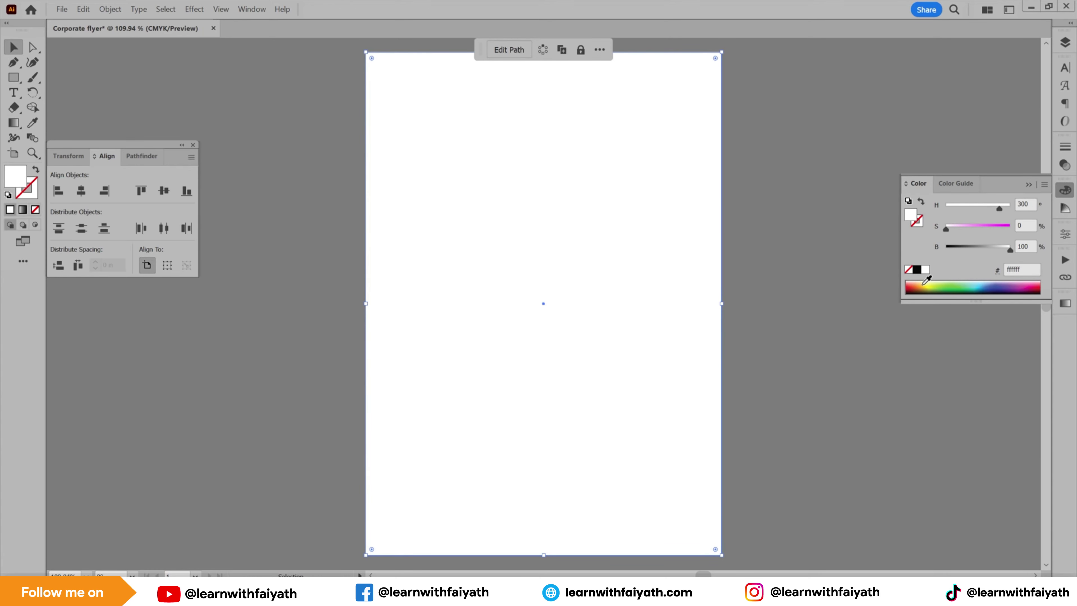
click(916, 269)
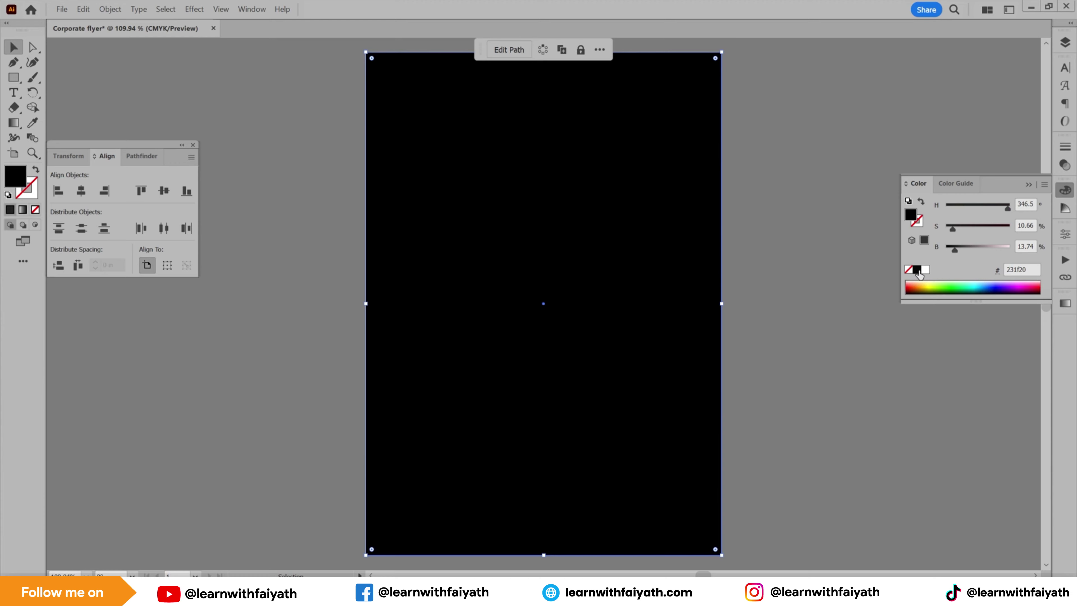
- Lock Layer 1 and draw another artboard-sized rectangle on a new layer
click(1065, 42)
click(924, 78)
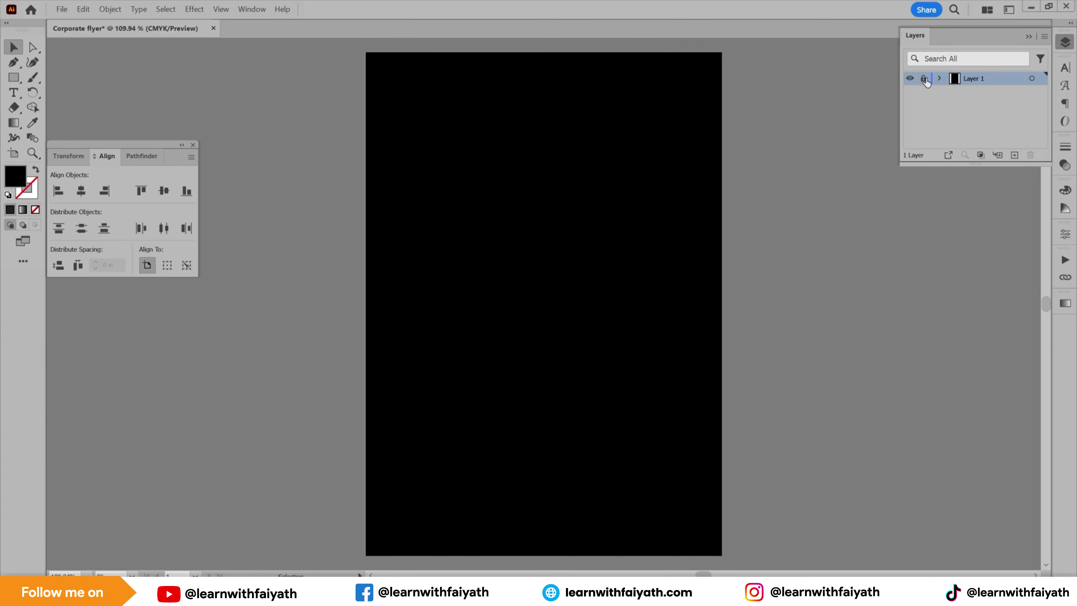
click(1015, 155)
click(14, 77)
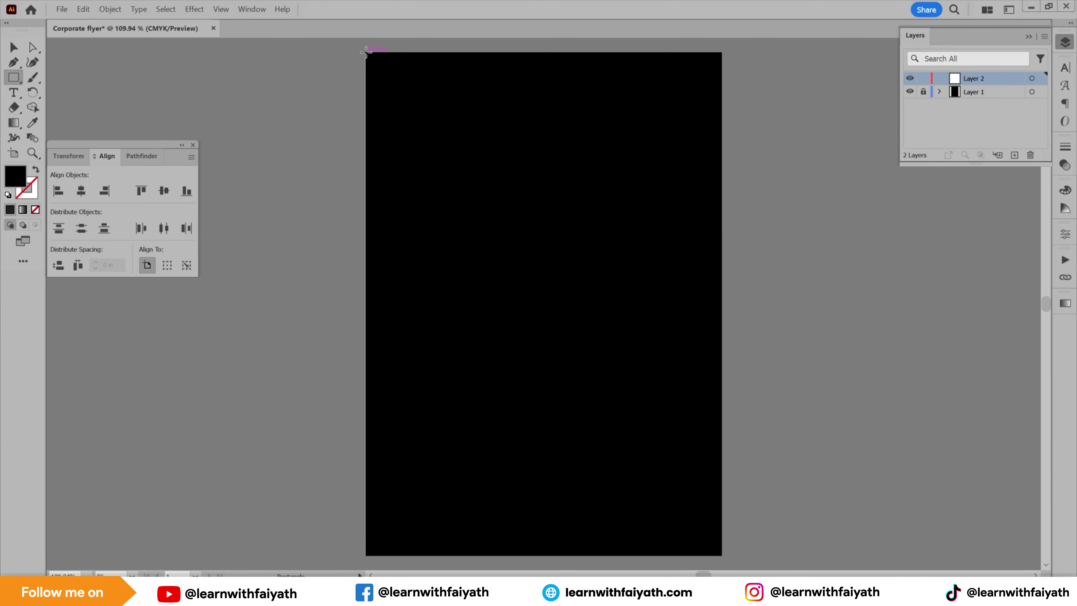
drag(366, 52, 721, 555)
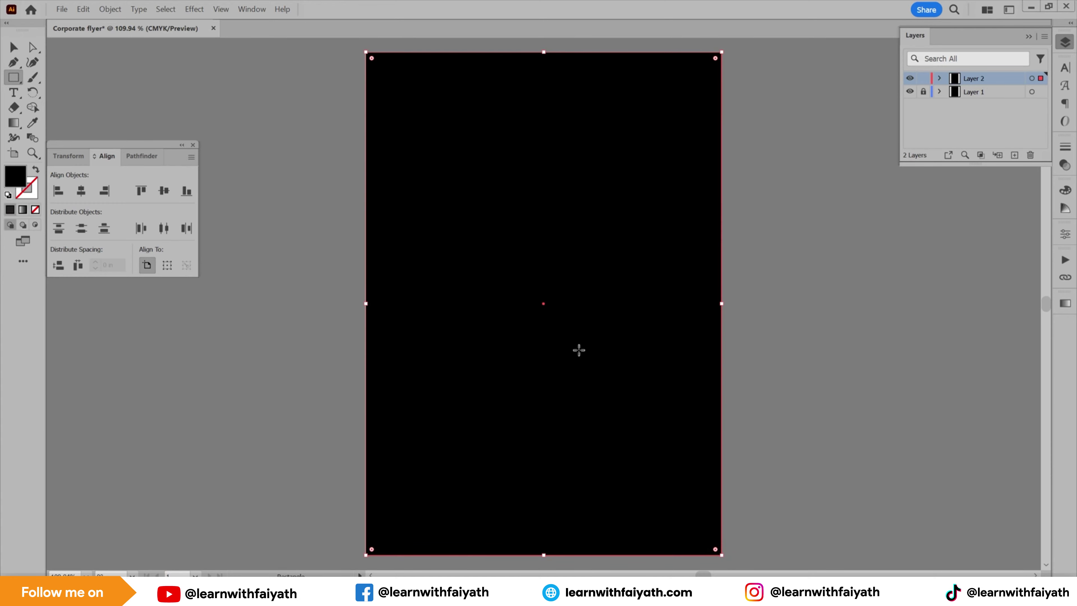
- Offset the path of the Layer 2 rectangle by -0.125 in with Miter joins and a miter limit of 4
click(110, 9)
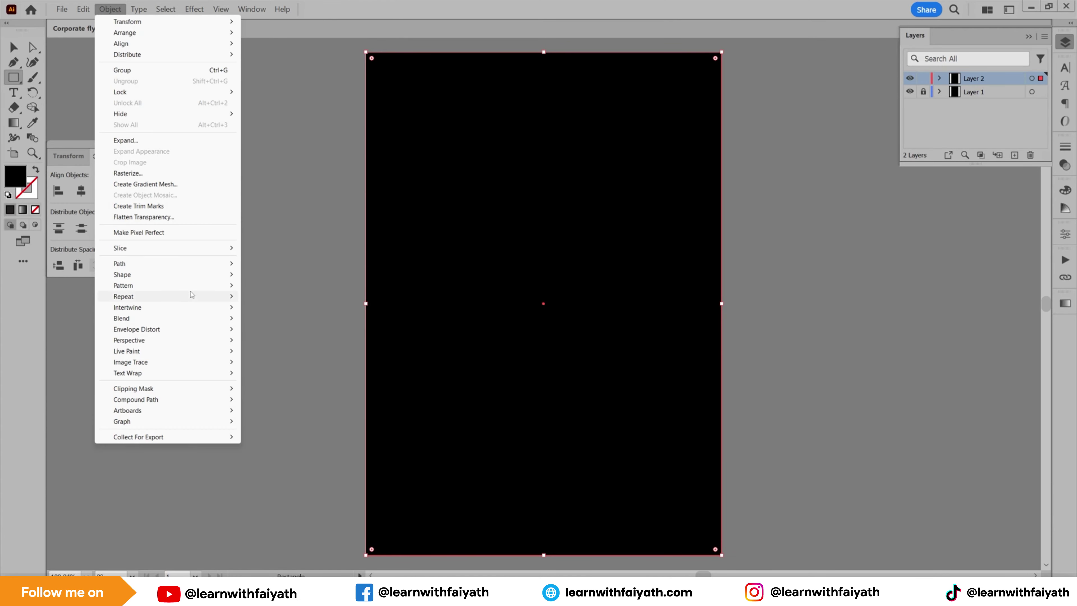
mouse_move(150, 268)
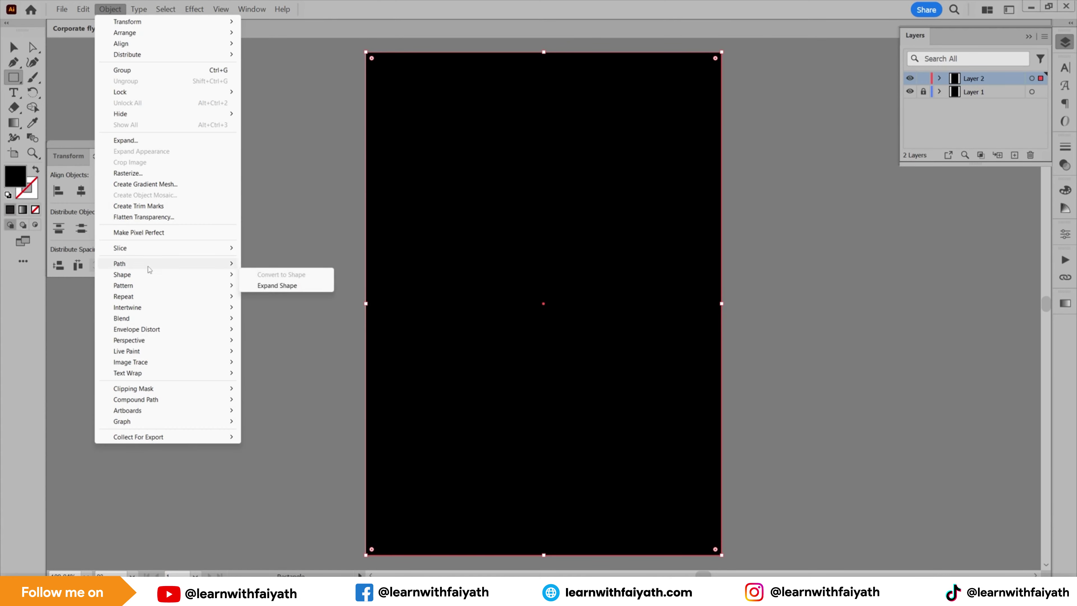
click(274, 300)
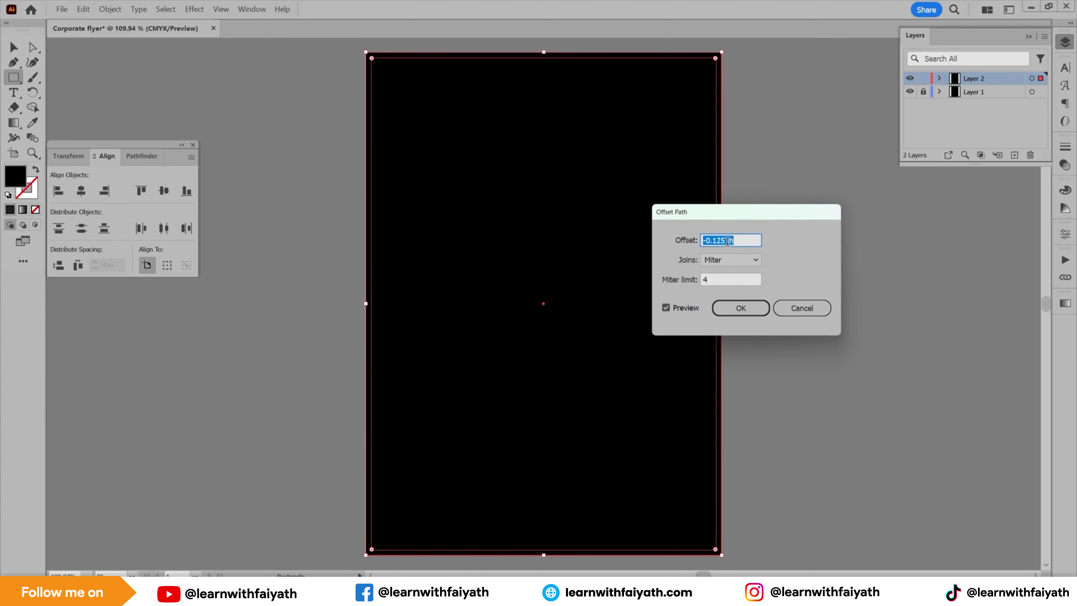
click(741, 308)
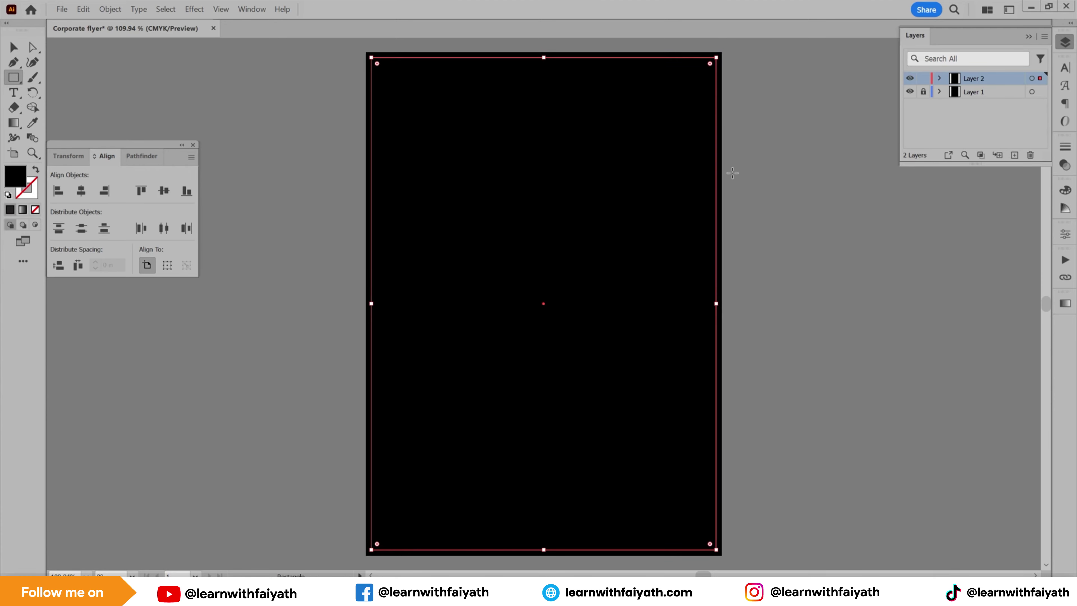
- Convert the inset rectangle on Layer 2 into margin guides
key(v)
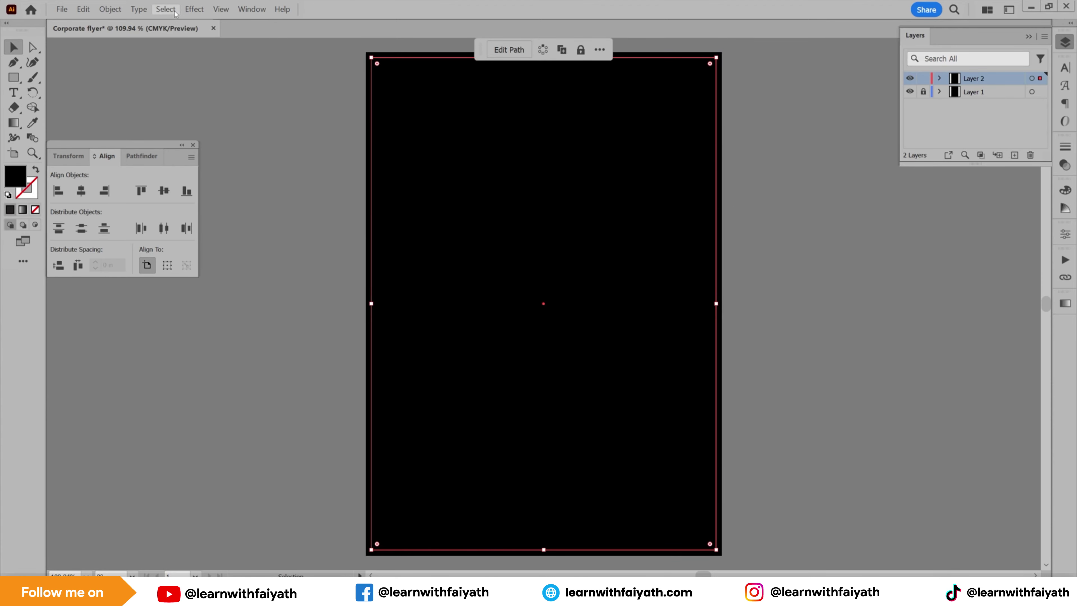
click(220, 9)
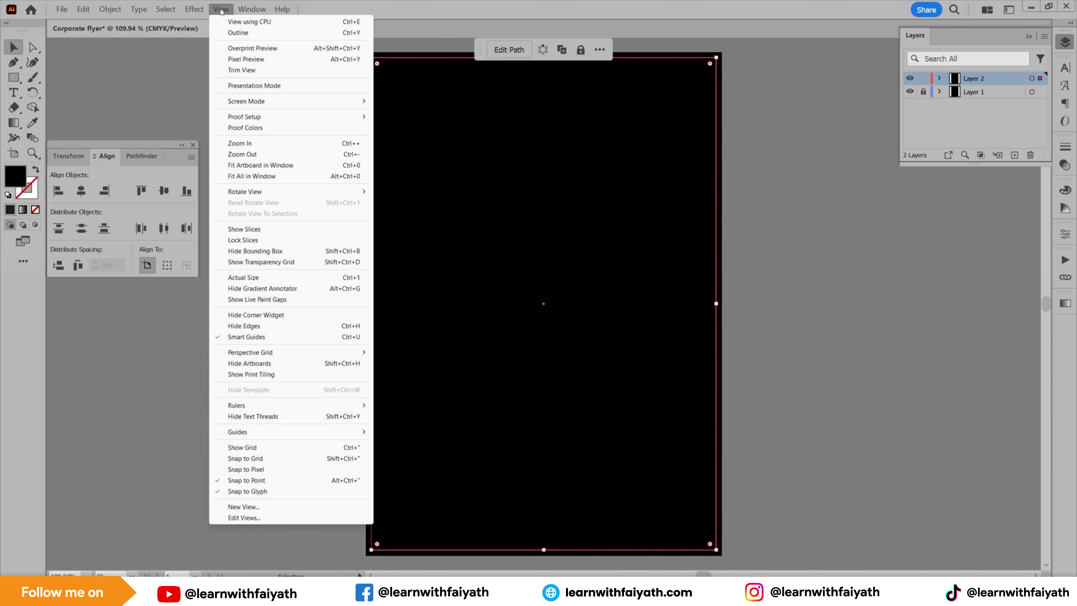
mouse_move(276, 433)
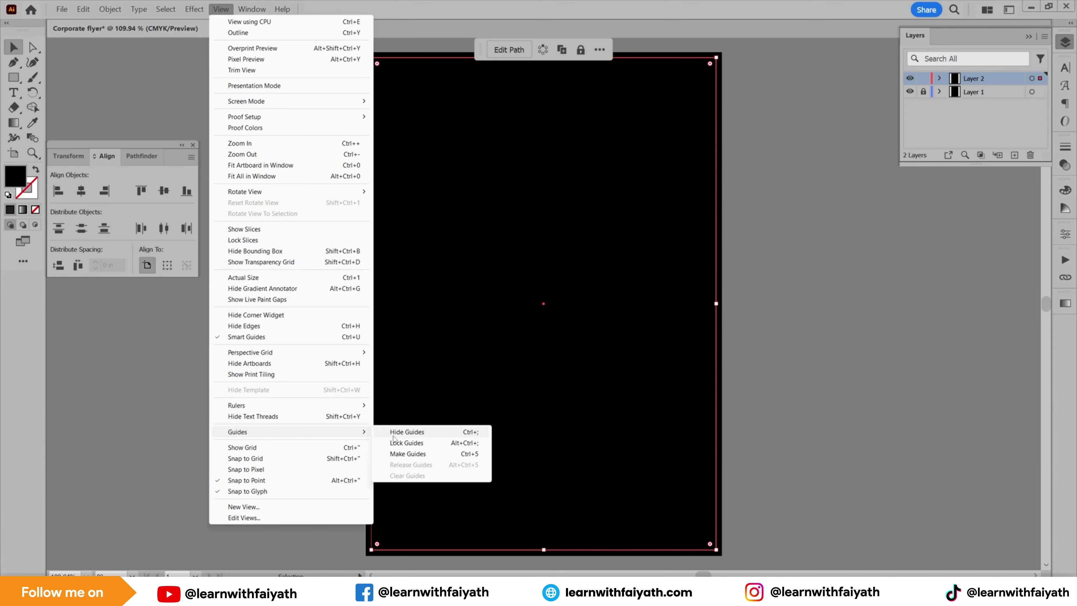
click(406, 455)
- Delete the full-size rectangle on Layer 2, and lock the margin guides together with their layer
click(722, 113)
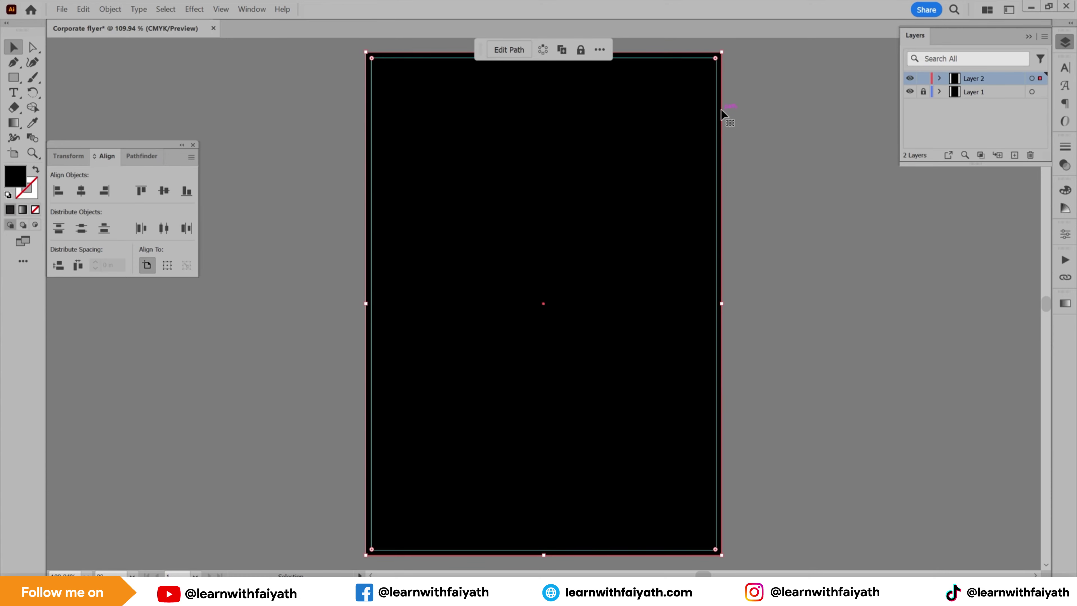
key(Delete)
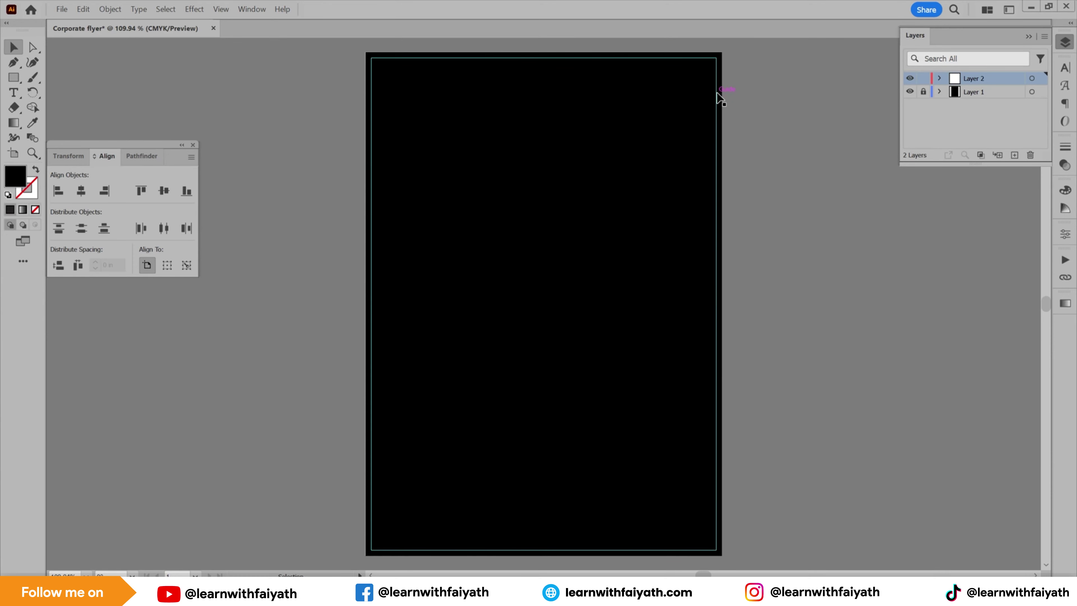
click(718, 96)
key(ctrl+2)
click(924, 80)
- Unlock Layer 1 and change the background rectangle's fill colour to ffffff
click(924, 92)
click(680, 91)
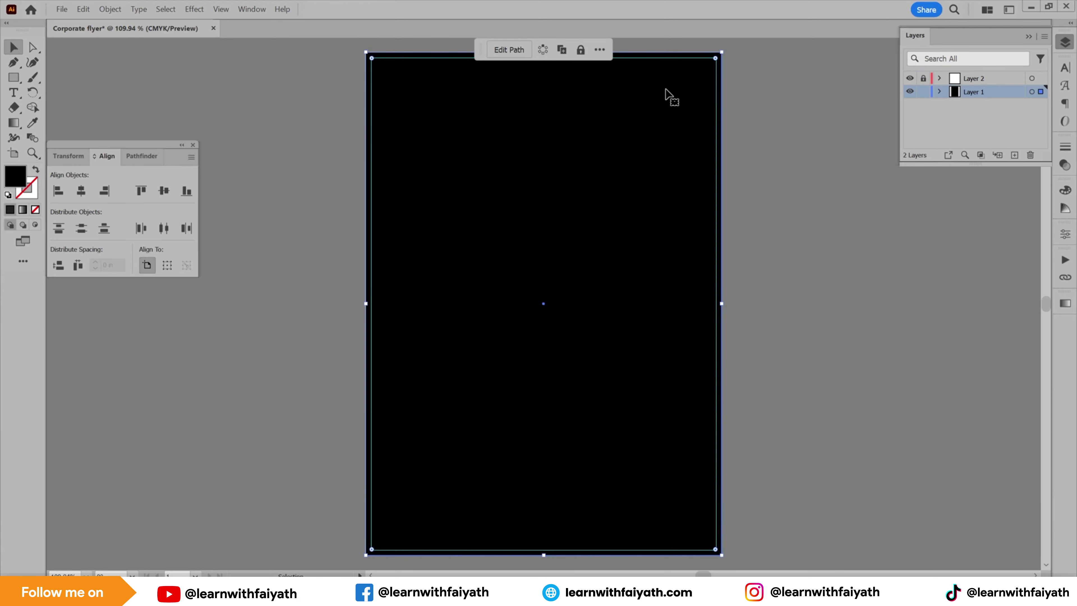
double_click(16, 184)
text(ffffff)
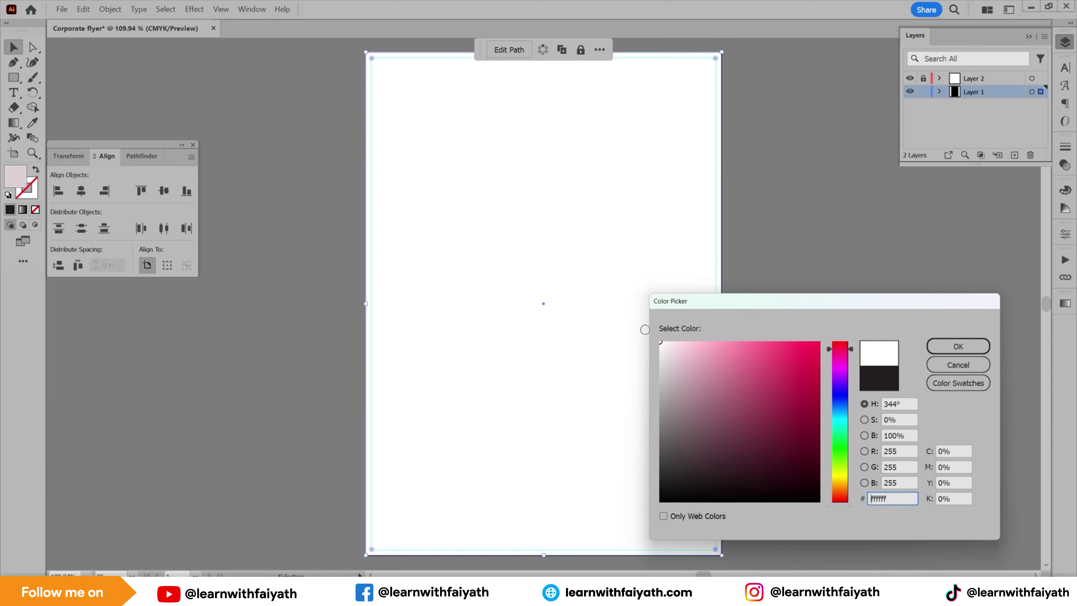
click(947, 347)
- Lock Layer 1 and add one new layer above Layer 2, deleting the surplus empty Layer 3
click(924, 92)
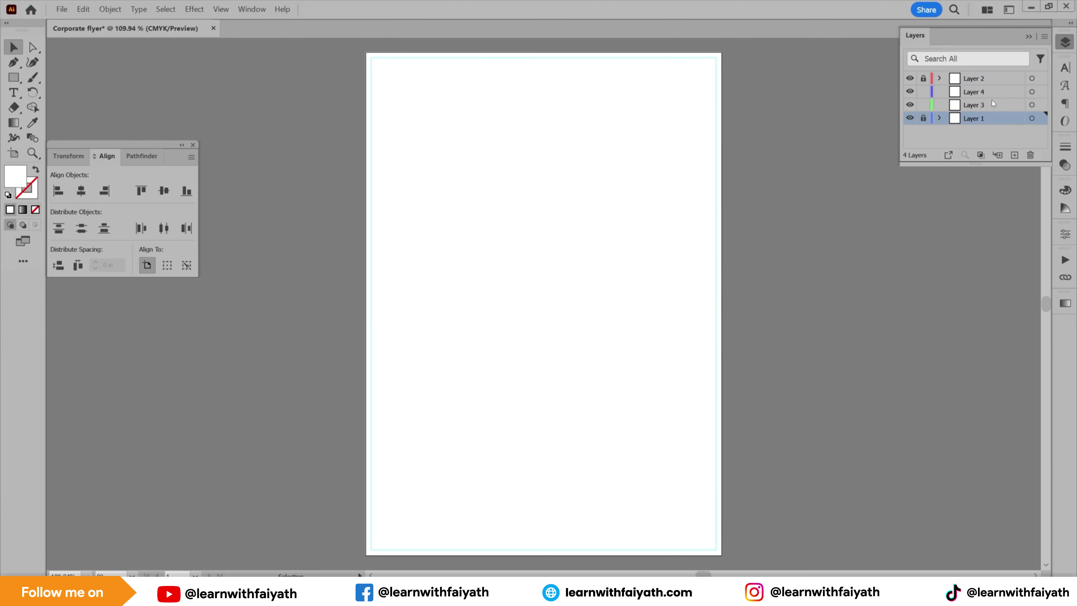
mouse_move(977, 89)
mouse_down()
mouse_move(978, 74)
mouse_move(982, 87)
mouse_up()
click(1031, 156)
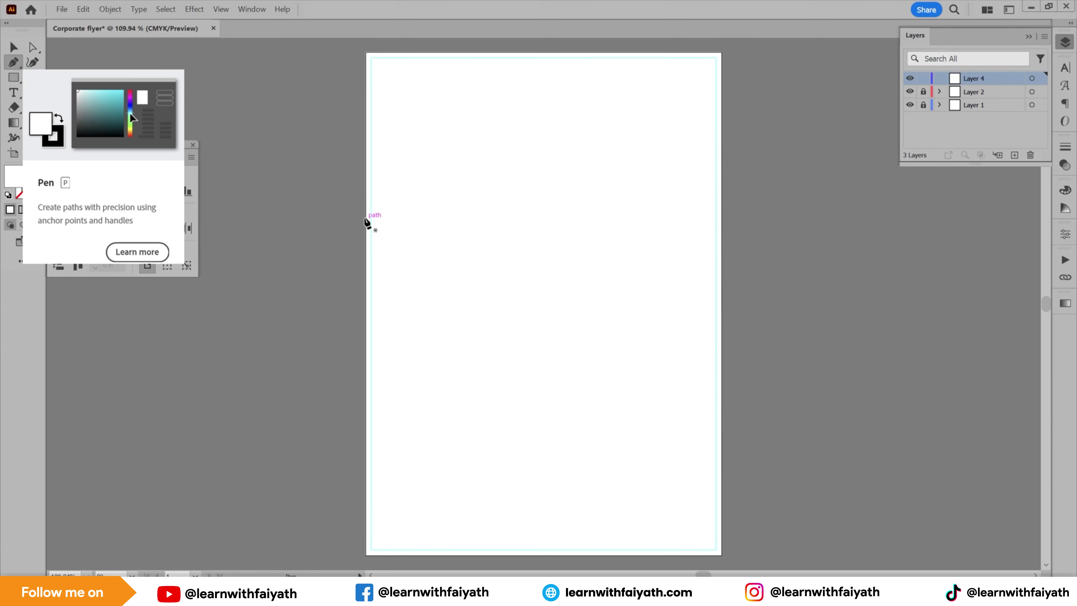
- Draw a closed Pen shape over the artboard's lower half, its upper edge curving from the left edge down through the centre and up to the right guide
click(365, 300)
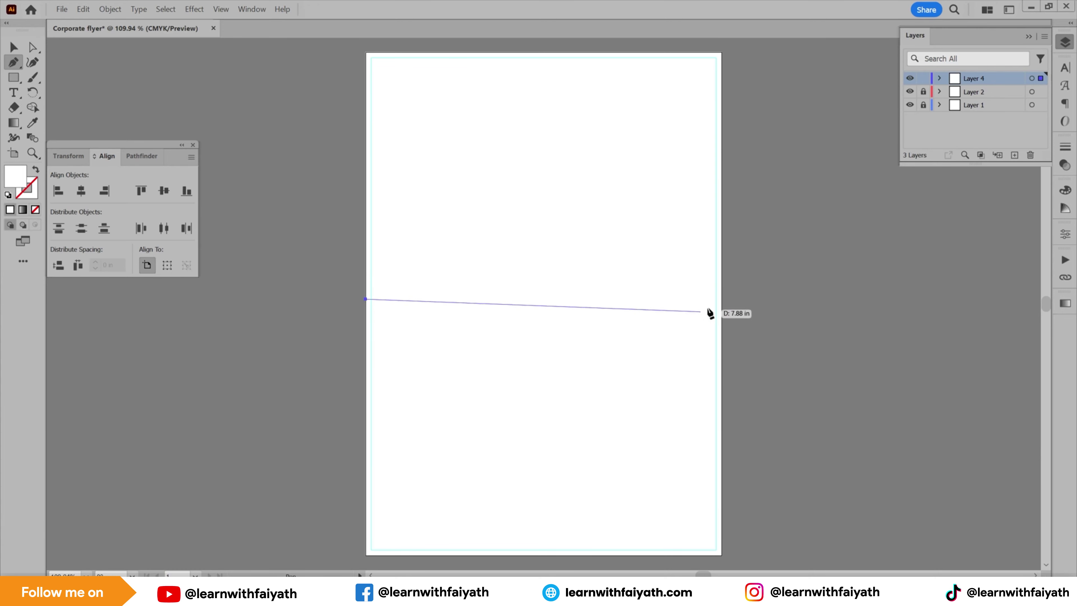
drag(531, 393, 632, 397)
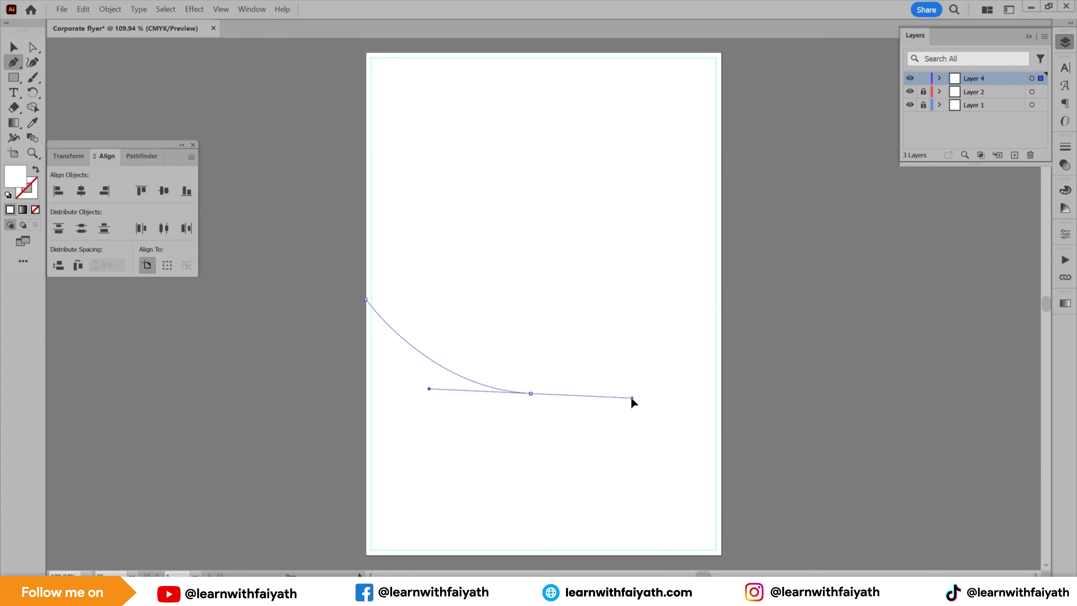
click(531, 393)
drag(531, 393, 543, 394)
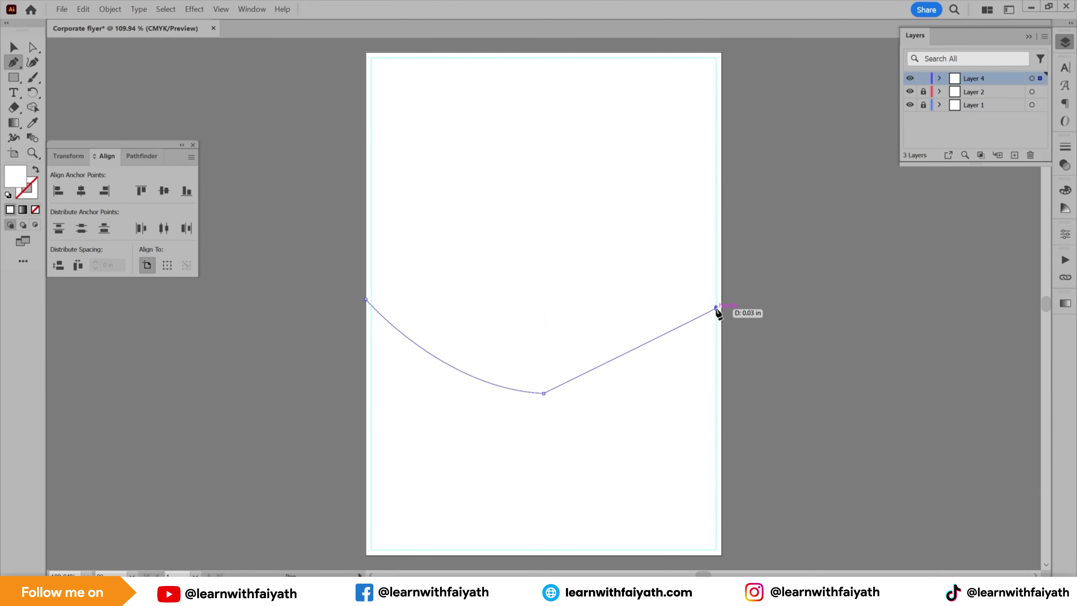
drag(717, 310, 748, 250)
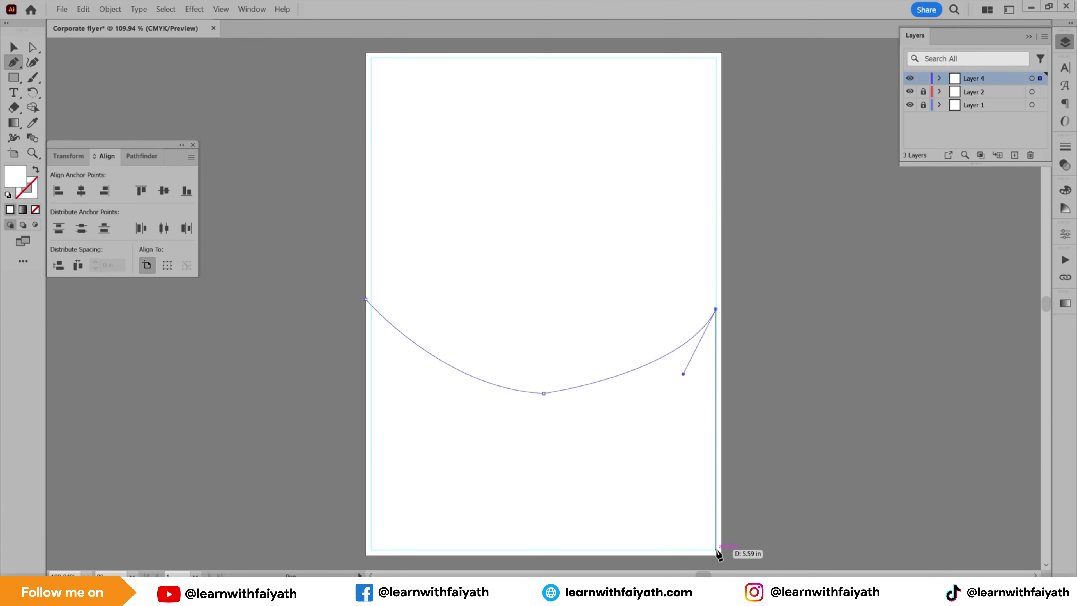
click(716, 553)
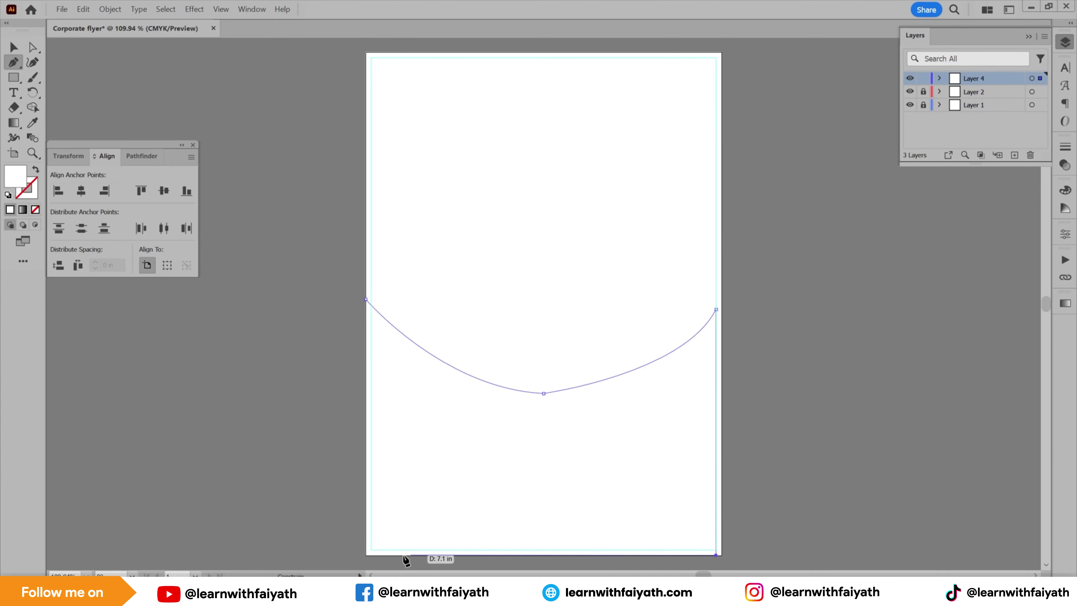
click(366, 554)
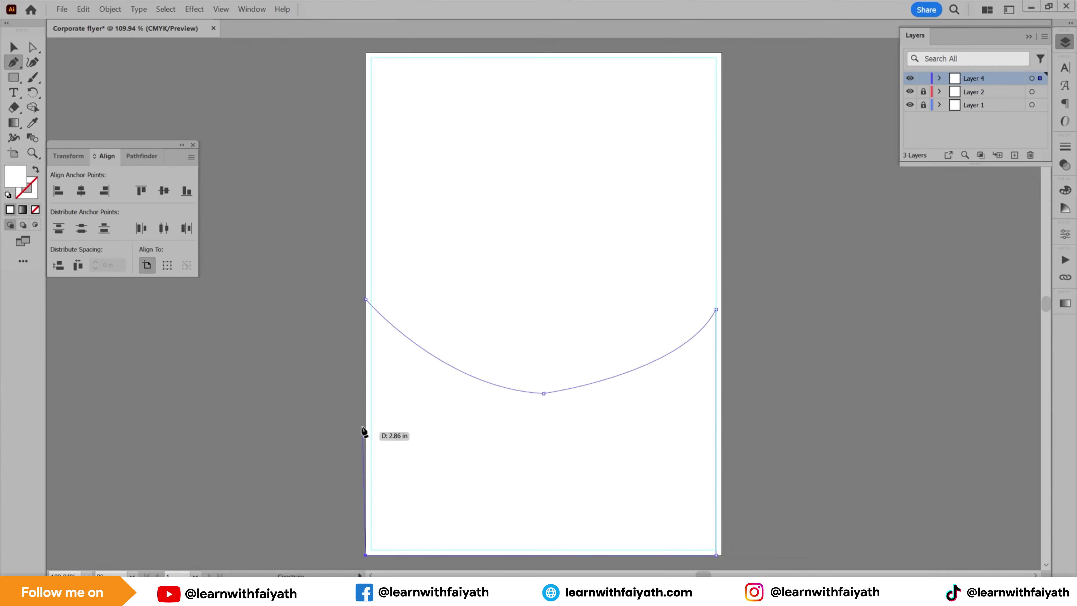
click(366, 300)
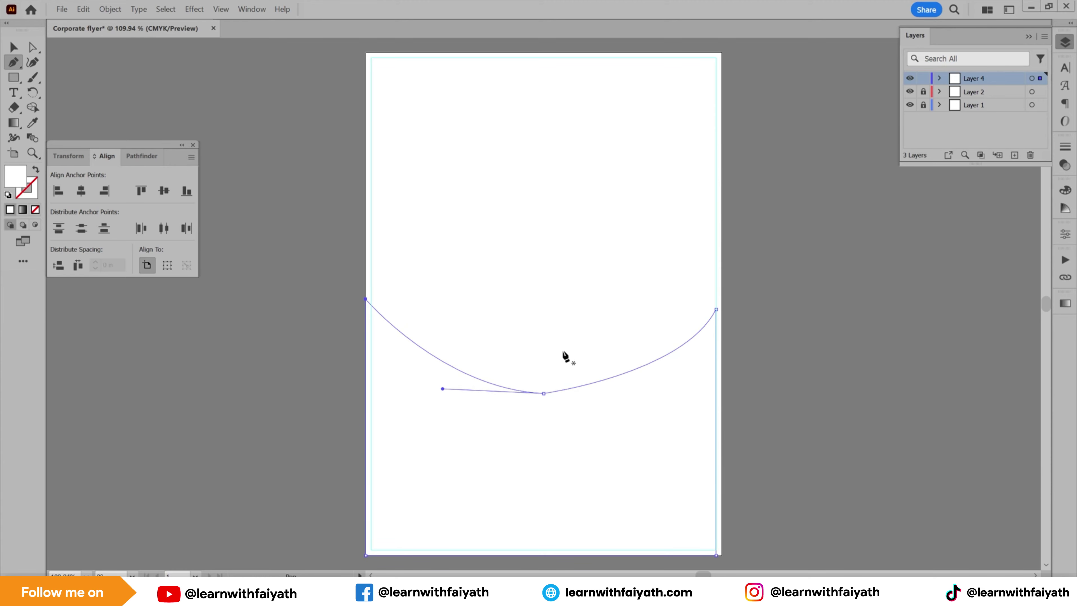
- Move the curved shape's two right anchors onto the artboard's right edge and level the upper right anchor with the upper left one
key(a)
drag(716, 310, 721, 309)
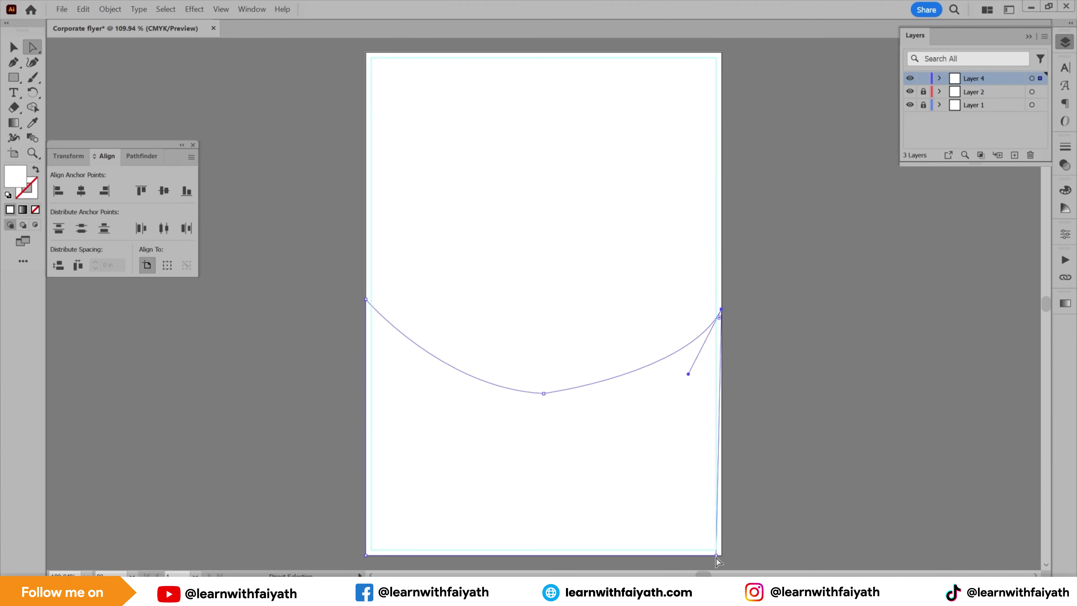
click(722, 554)
click(721, 311)
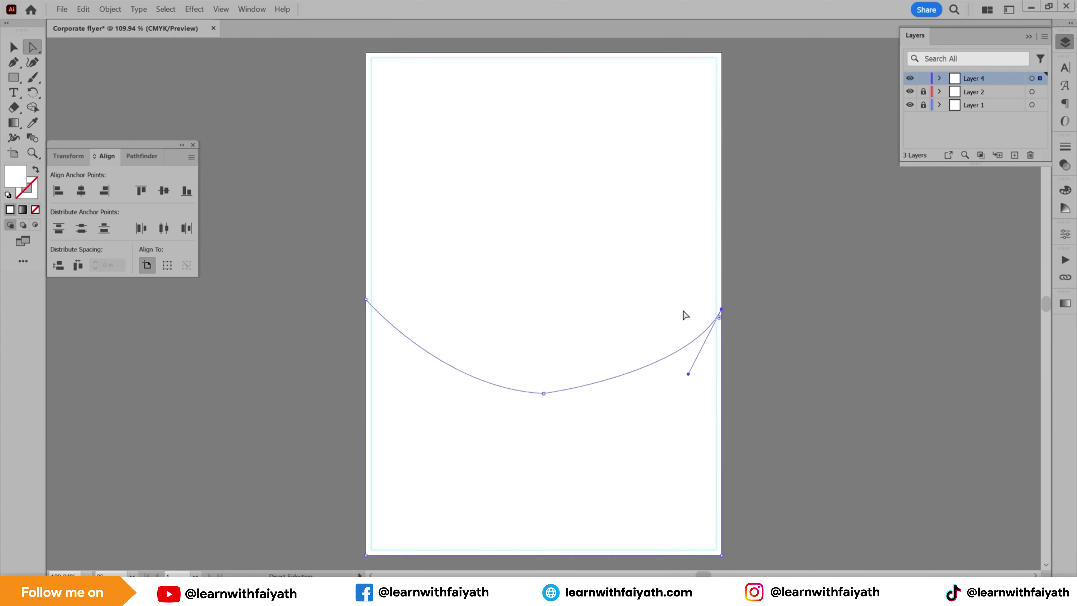
shift+click(367, 300)
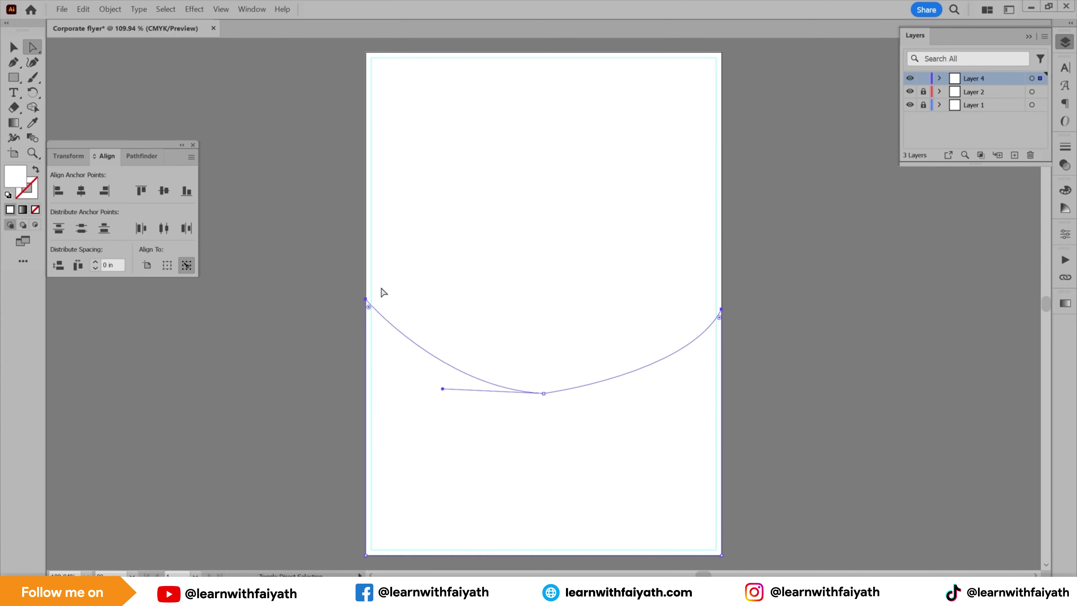
click(141, 191)
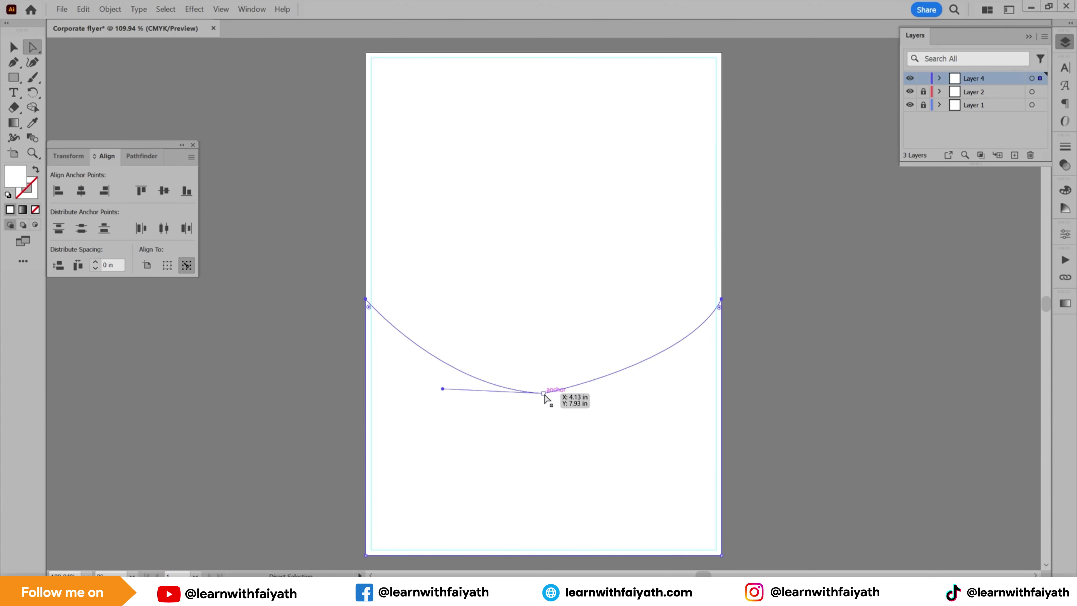
- Smooth the shape's upper curve by lengthening the right anchor's handle, centring the middle anchor horizontally, and fully rounding that anchor's corner
click(544, 393)
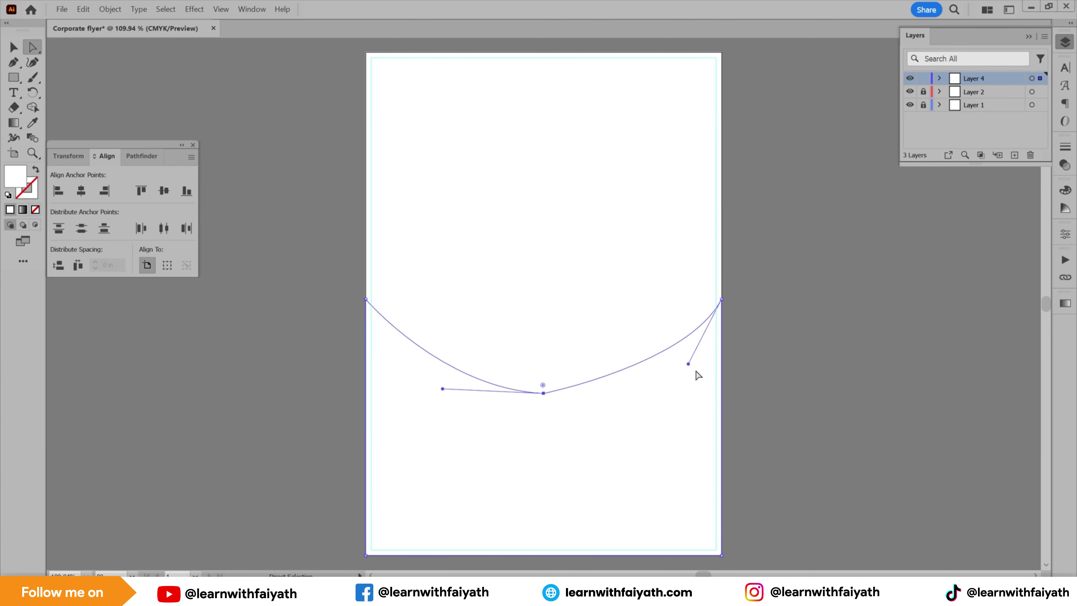
drag(689, 364, 675, 391)
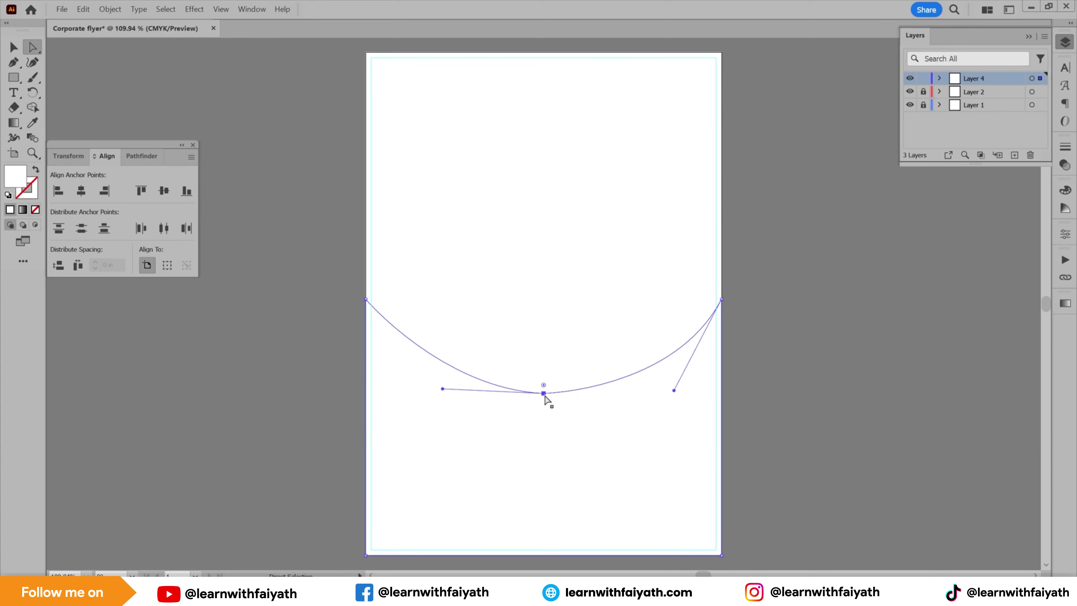
click(81, 191)
drag(540, 394, 559, 140)
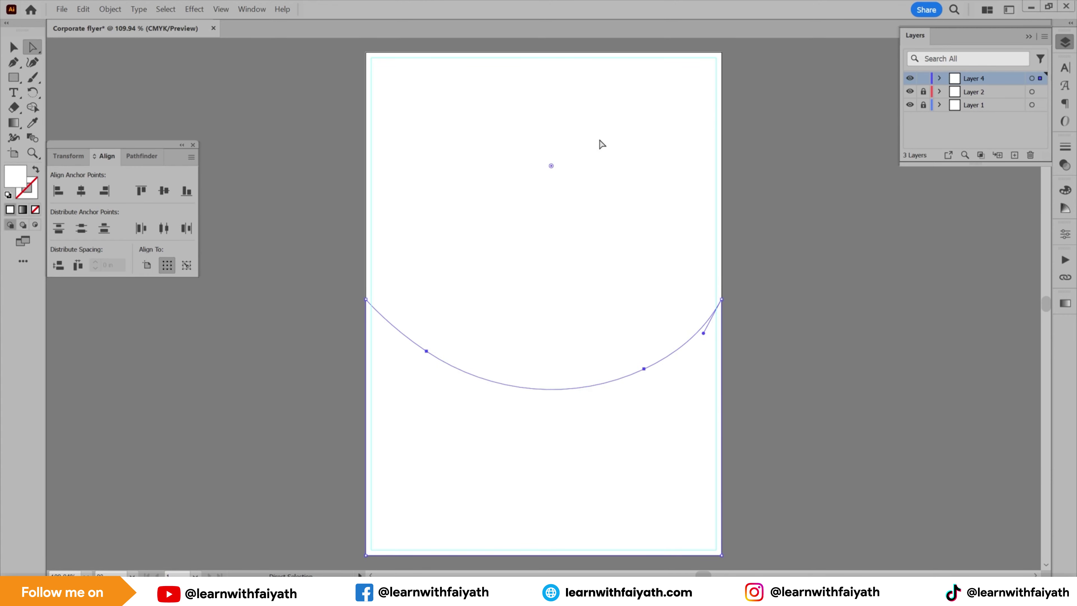
click(570, 412)
key(v)
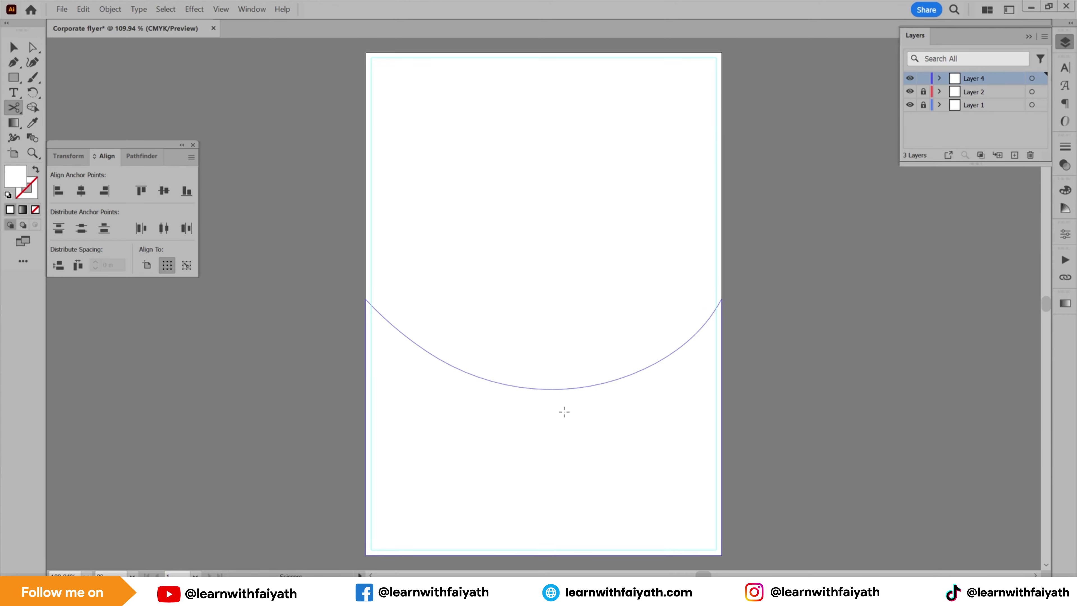
click(563, 411)
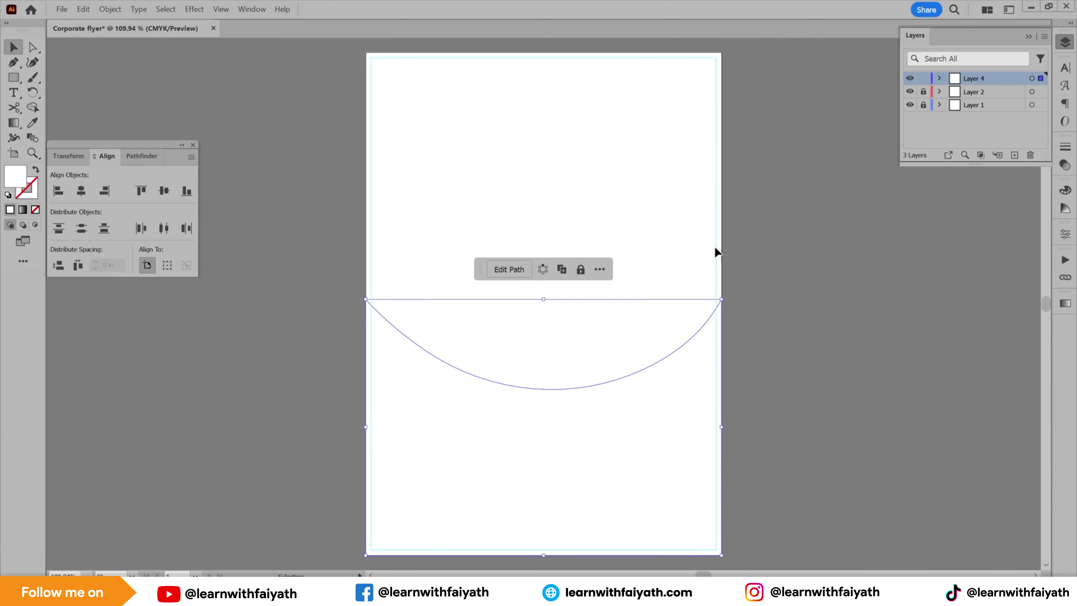
click(816, 236)
click(563, 408)
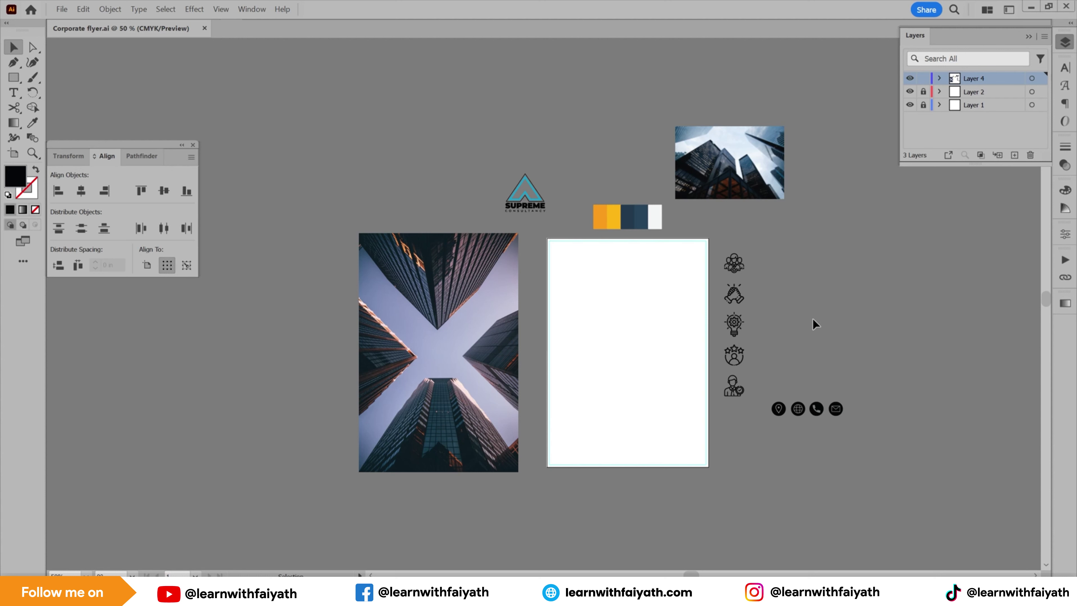
- Examine the service and contact icons, building photos, colour swatches and logo placed around the artboard
drag(720, 243, 752, 421)
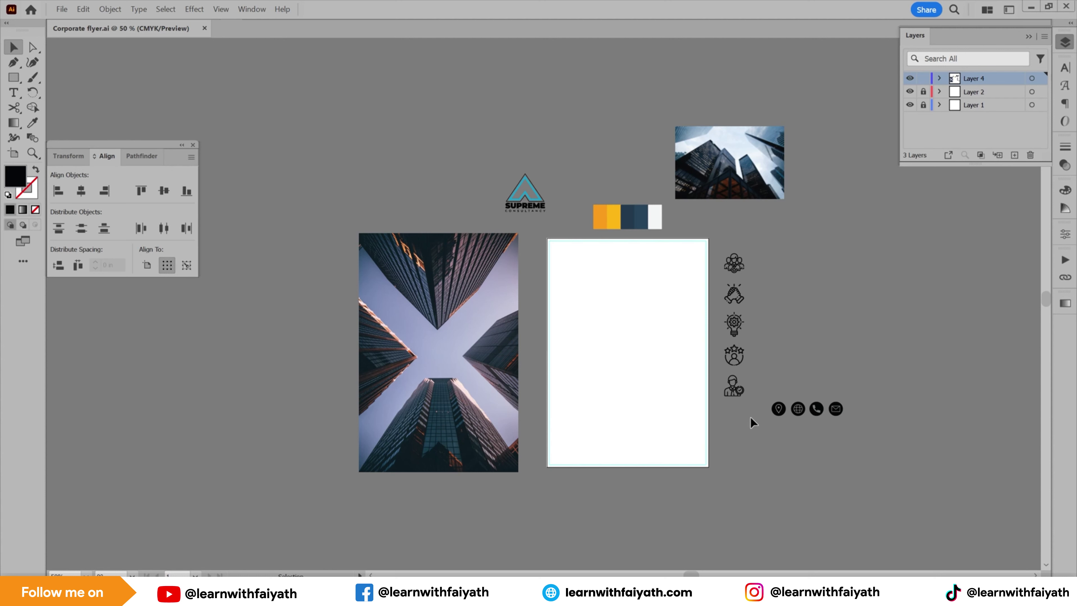
click(790, 385)
click(778, 408)
click(739, 193)
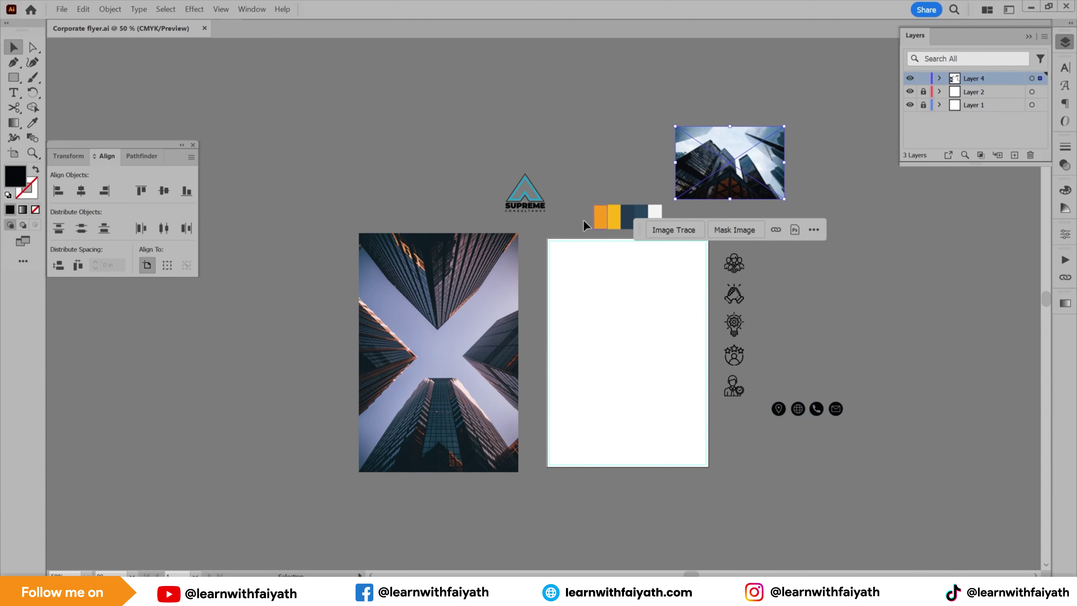
click(469, 273)
click(707, 181)
click(606, 210)
click(584, 189)
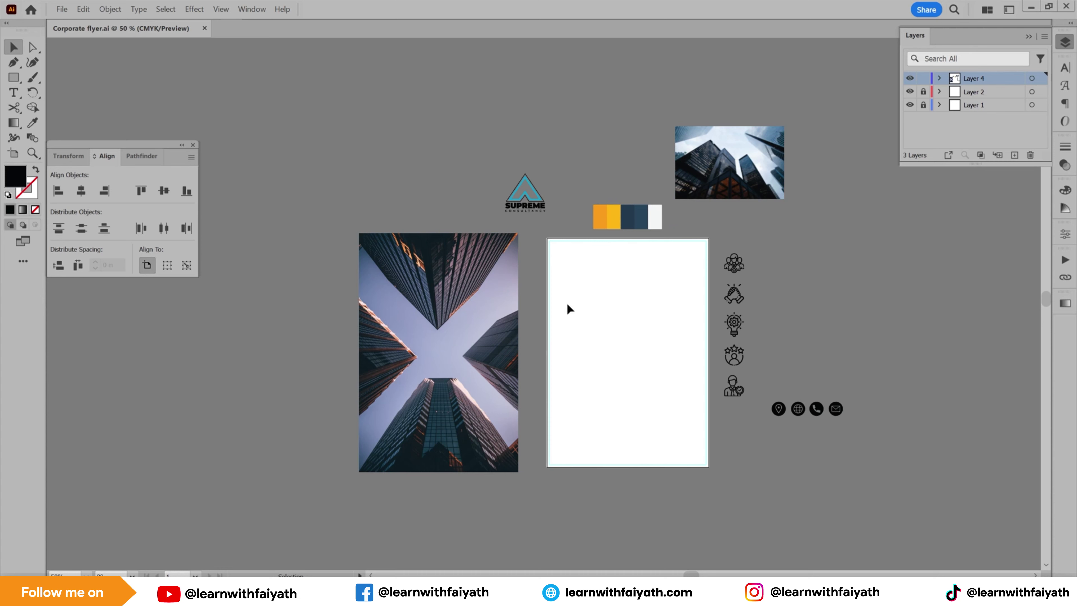
click(519, 191)
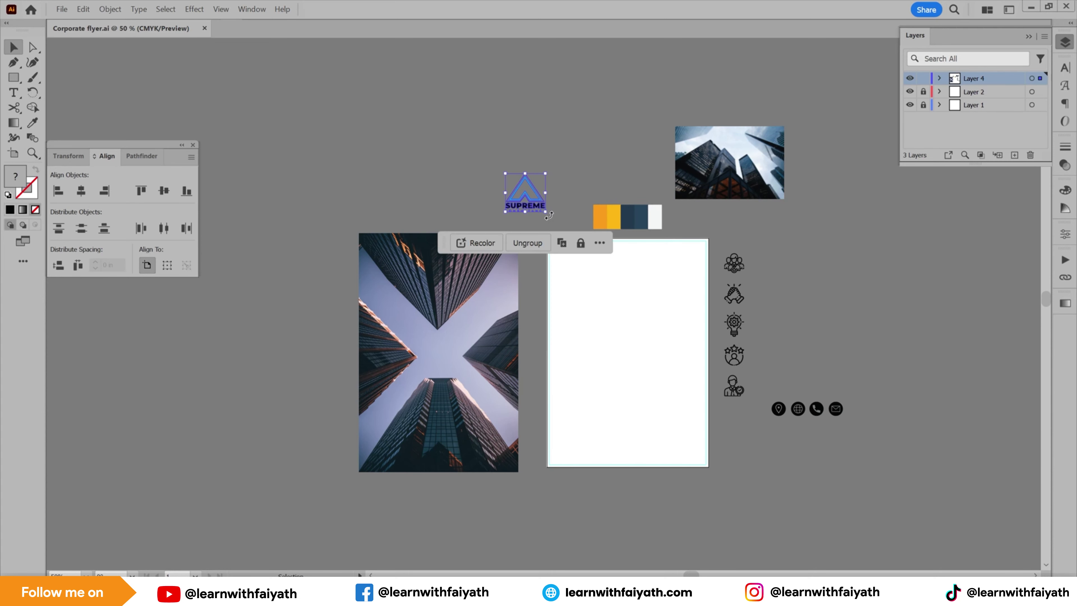
click(581, 182)
scroll(615, 161, down, 1)
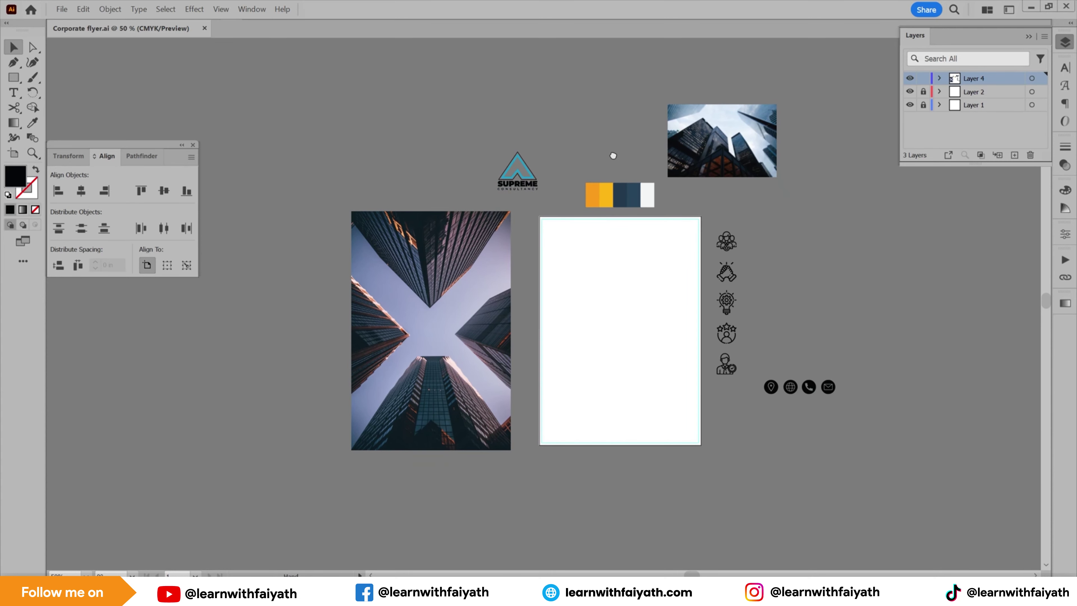
- Fill the curved lower shape with the orange sampled from the colour swatches
click(625, 393)
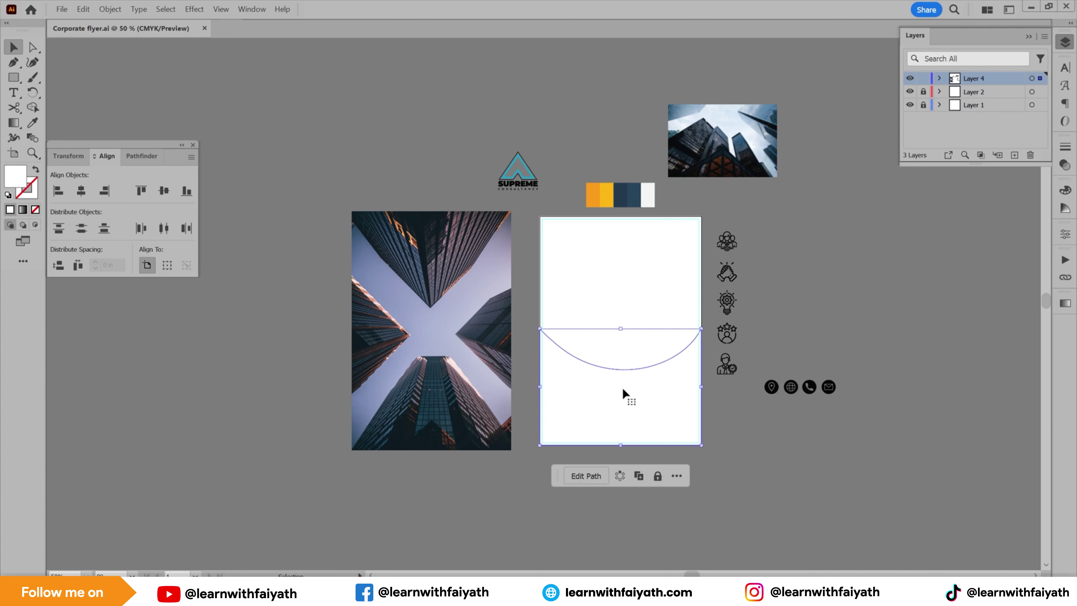
key(i)
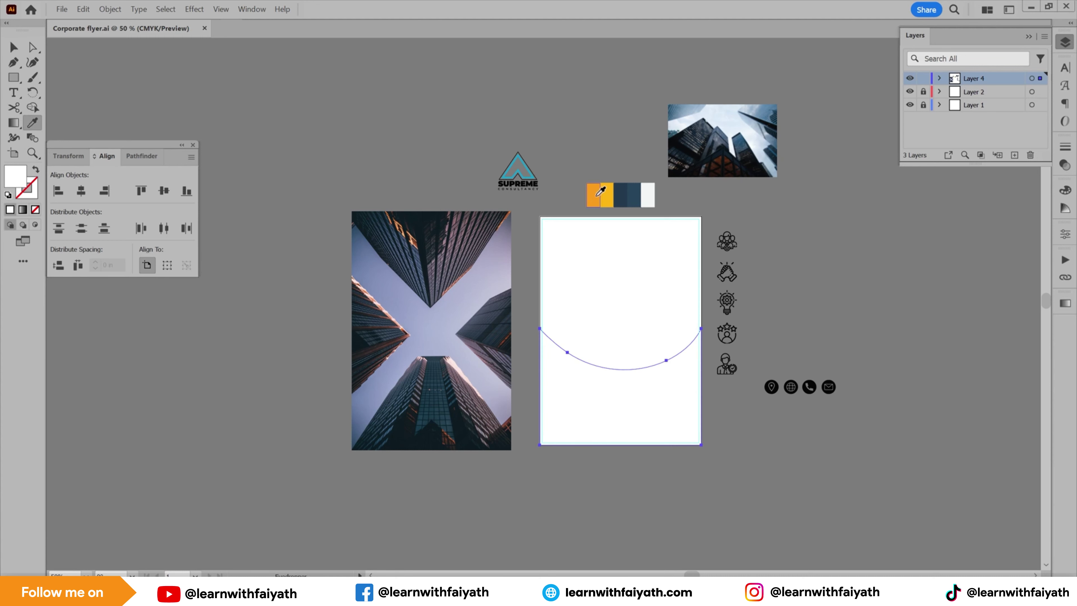
click(598, 195)
key(v)
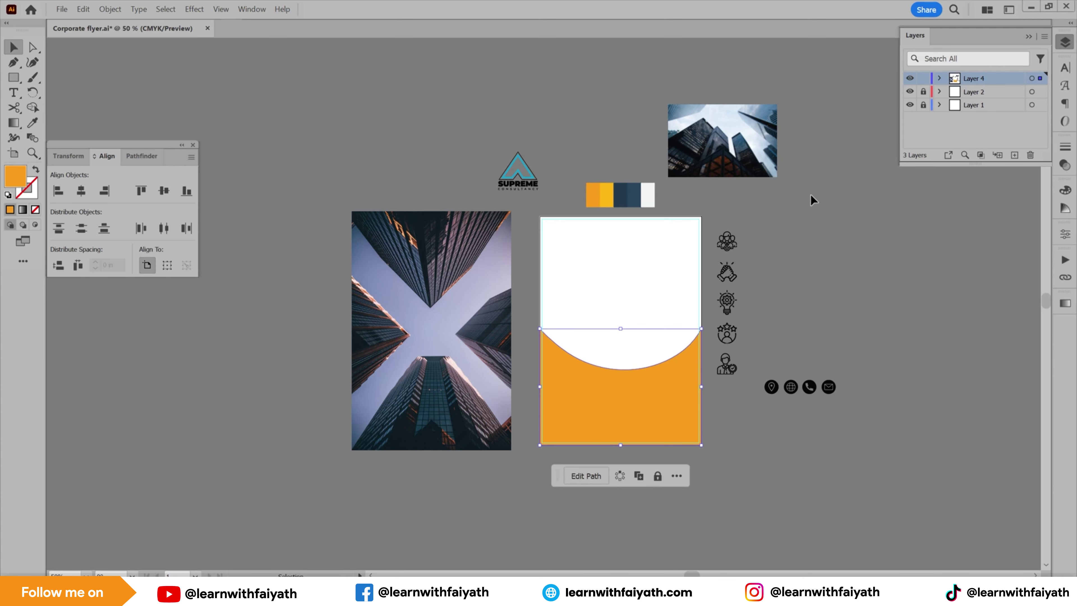
click(812, 201)
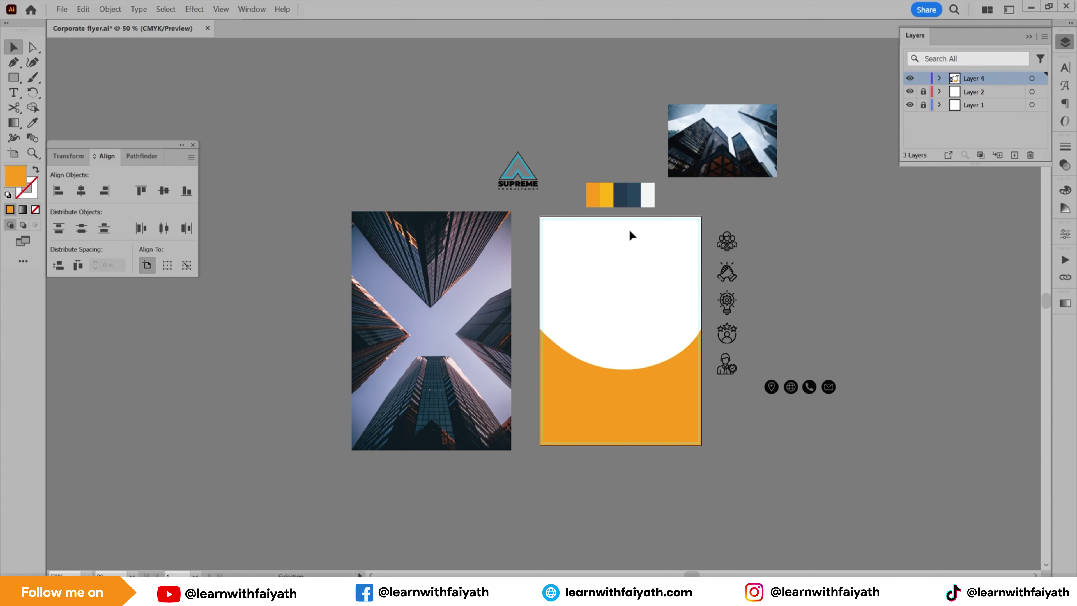
- Add a new layer beneath Layer 4 and draw an 8.27 × 11.69 in rectangle on it covering the whole artboard
click(1018, 157)
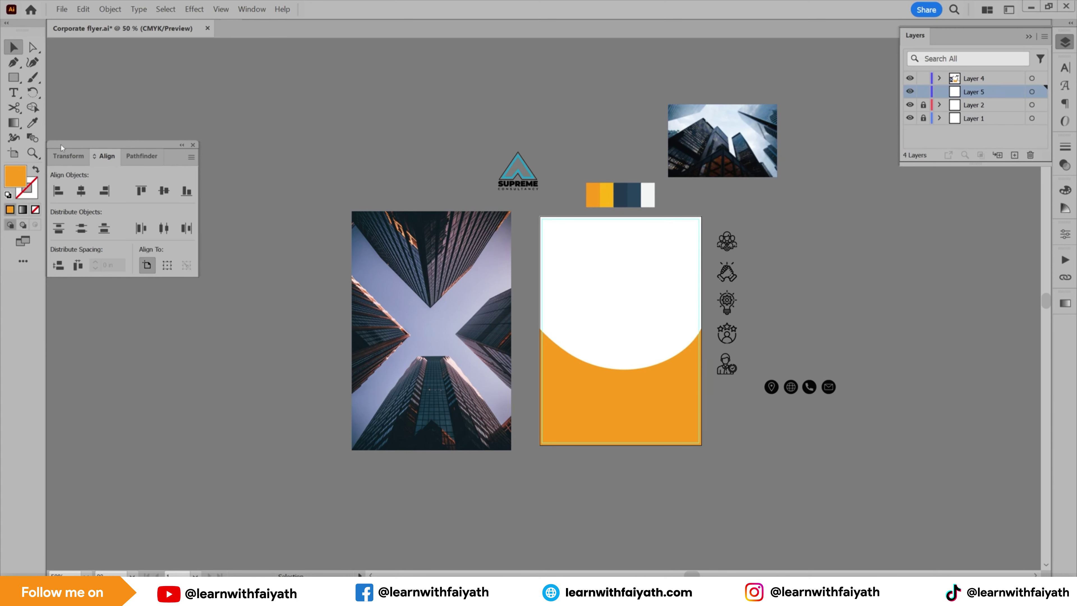
click(14, 77)
drag(539, 215, 700, 441)
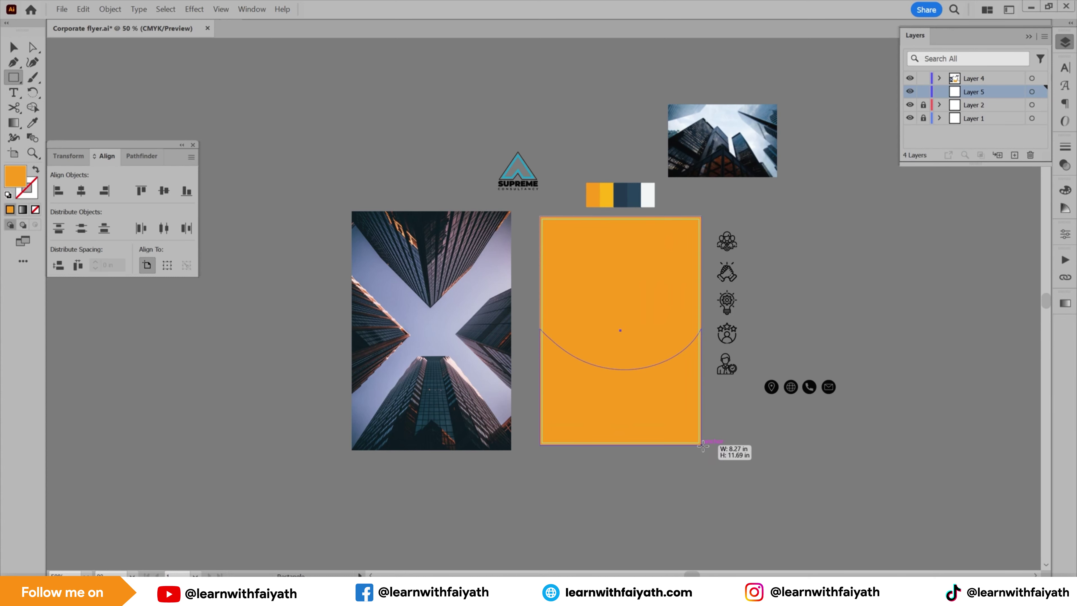
drag(703, 446, 702, 444)
key(v)
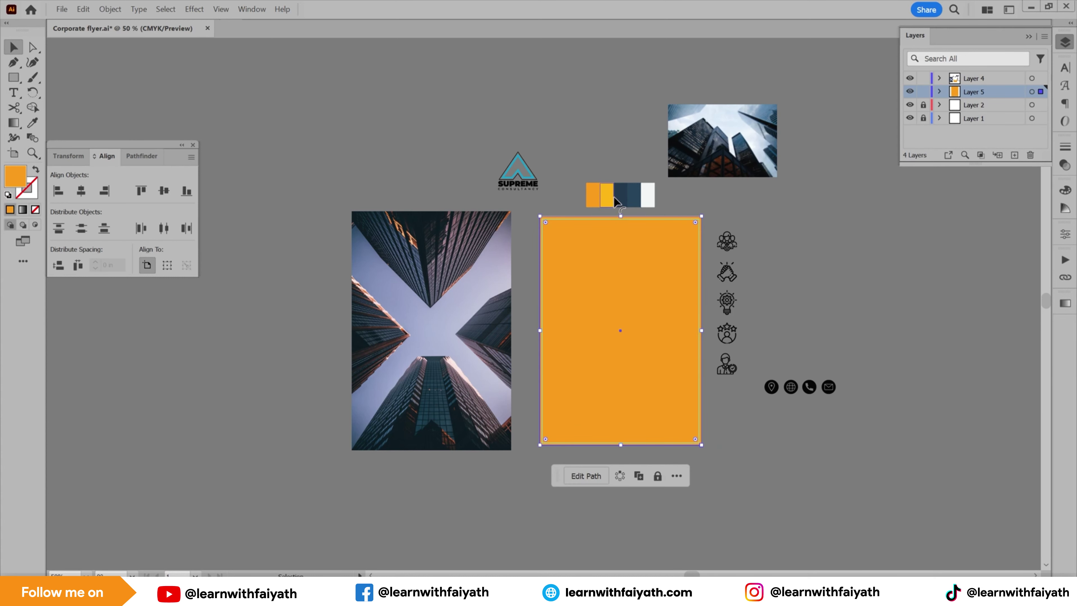
- Fill the full-size rectangle with the darkest navy sampled from the colour swatches
click(32, 123)
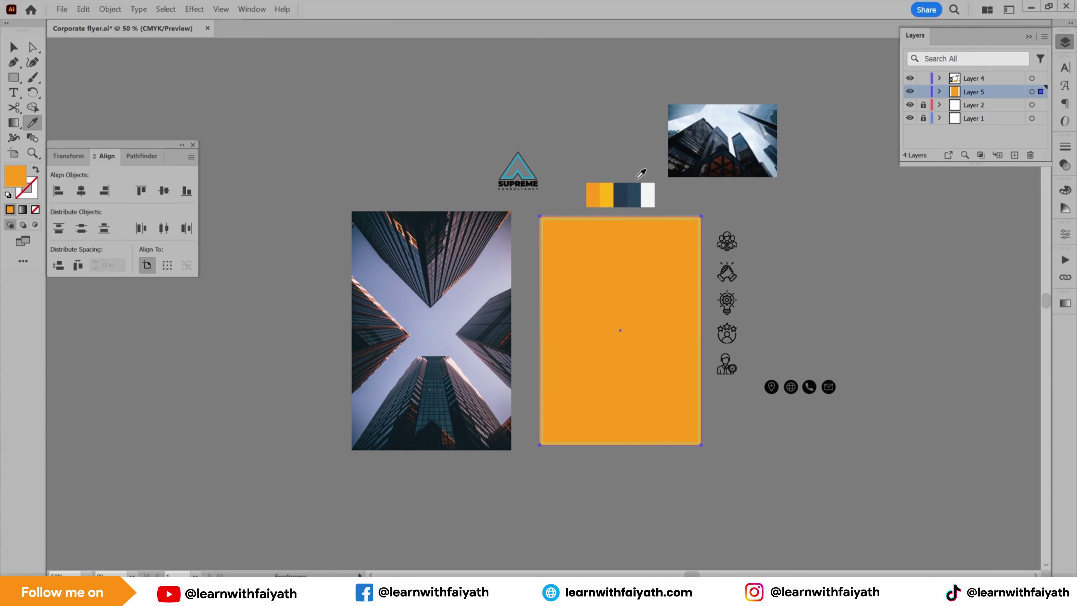
click(620, 193)
key(v)
- Cut the tall building photo from Layer 4 and paste it in front of the navy rectangle on Layer 5
click(423, 261)
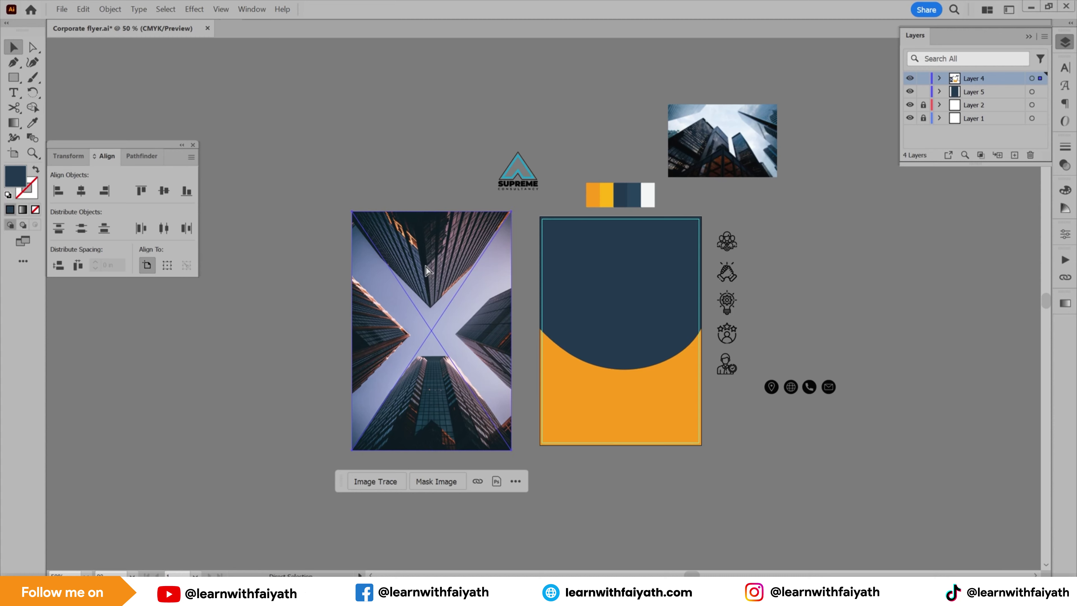
key(Delete)
click(642, 253)
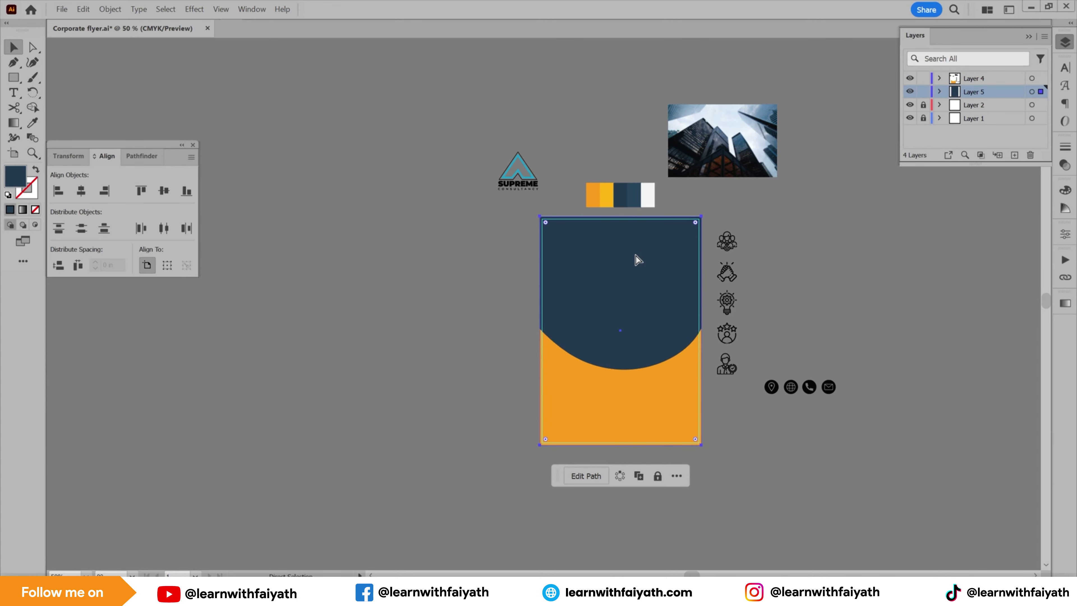
key(ctrl+f)
- Position the building photo over the artboard, enlarging it slightly past the side edges and shifting it upward
drag(474, 272, 551, 306)
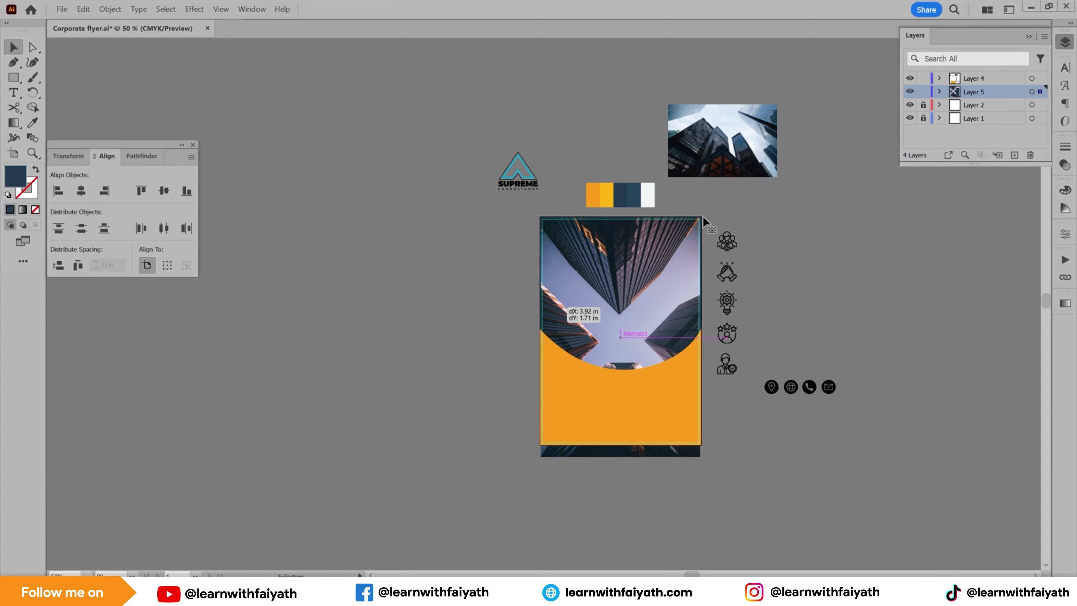
drag(701, 219, 706, 213)
scroll(624, 276, up, 5)
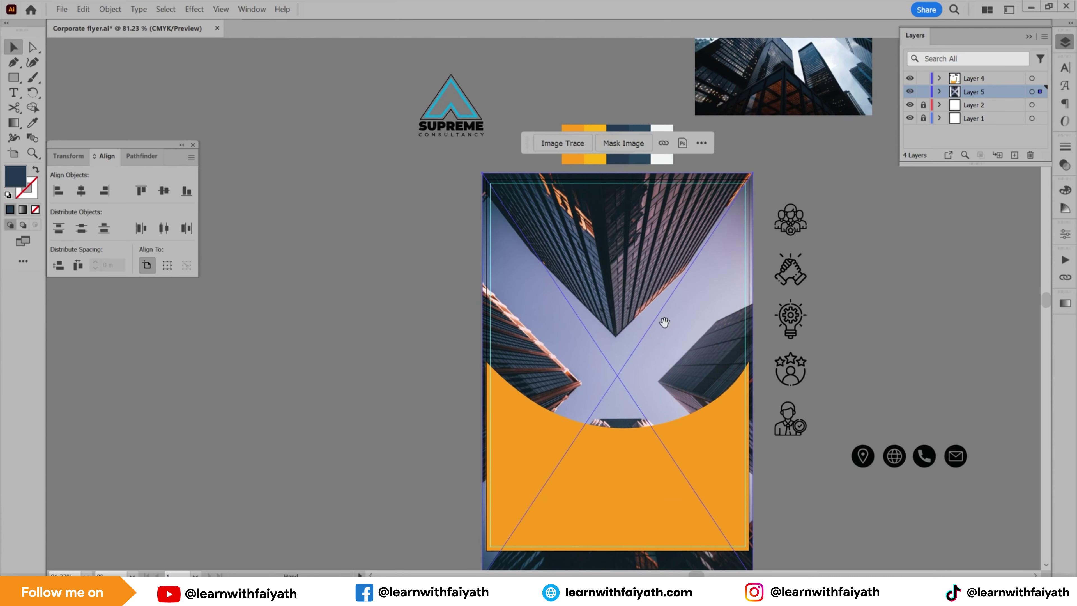
drag(664, 322, 661, 299)
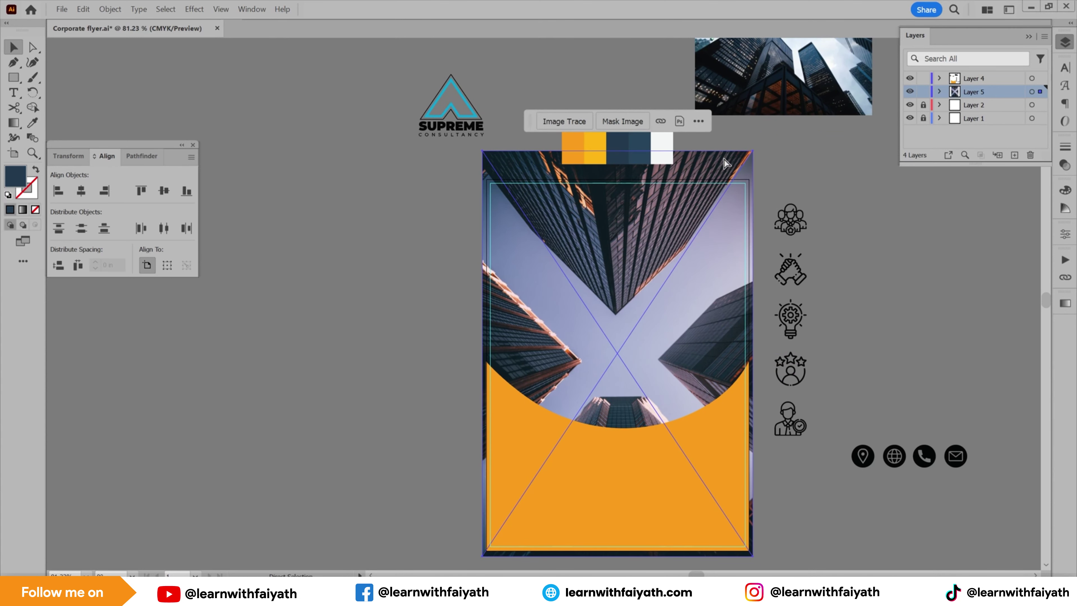
- Send the building photo behind the navy rectangle and place a copy of the rectangle beside the artboard's left edge
key(ctrl+[)
click(721, 233)
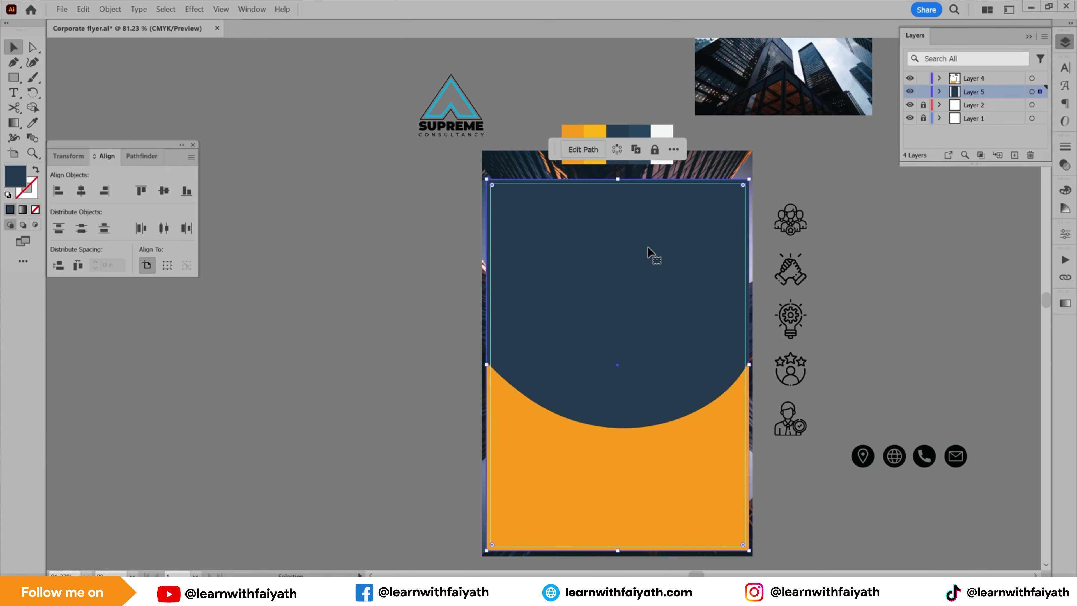
drag(647, 250, 374, 250)
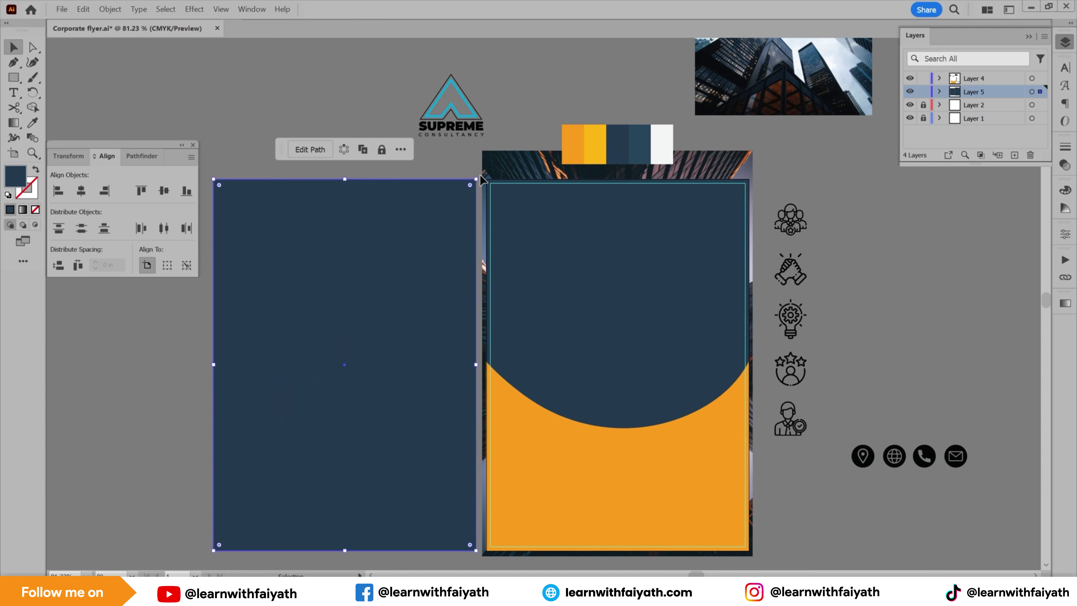
- Clip the building photo to the artboard area using the navy rectangle over it as a clipping mask
click(500, 160)
shift+click(564, 231)
key(ctrl+7)
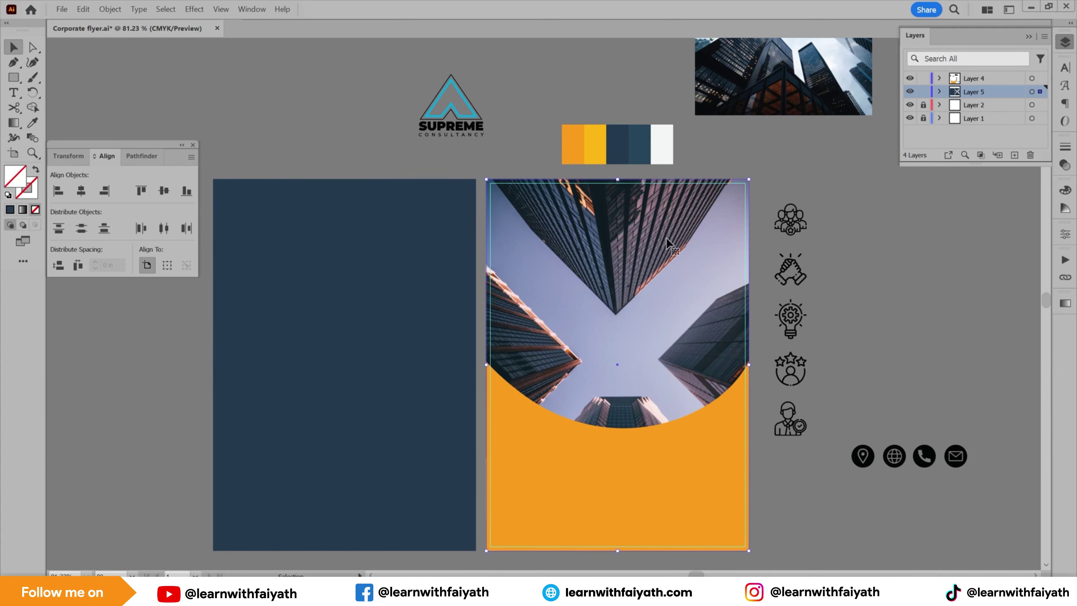
- Align the navy rectangle copy's right edge to the clipped photo's, send the copy behind the photo, and select the photo
click(402, 243)
shift+click(664, 237)
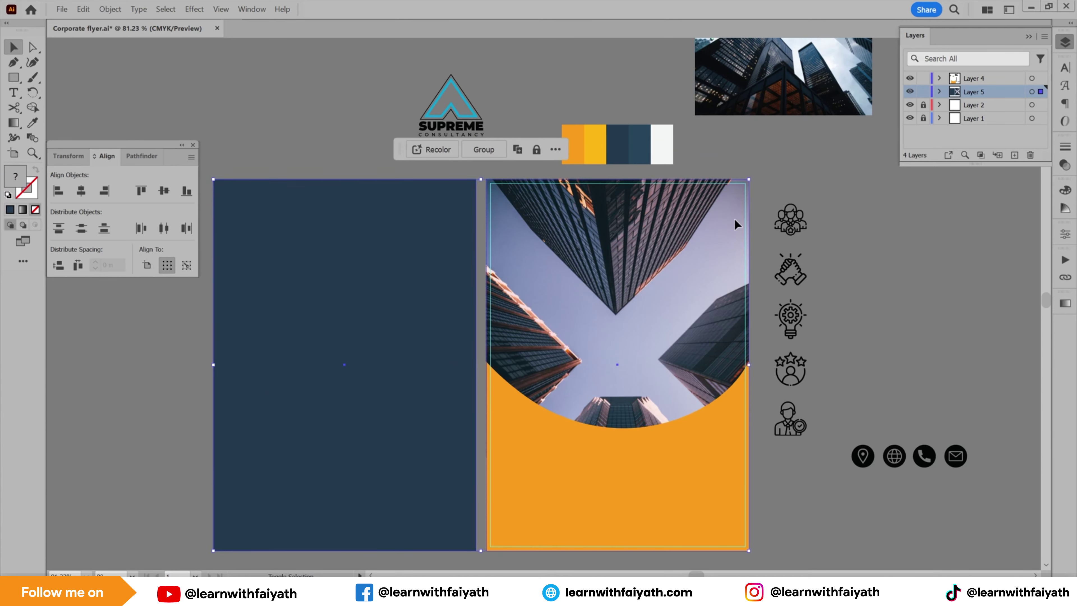
click(111, 193)
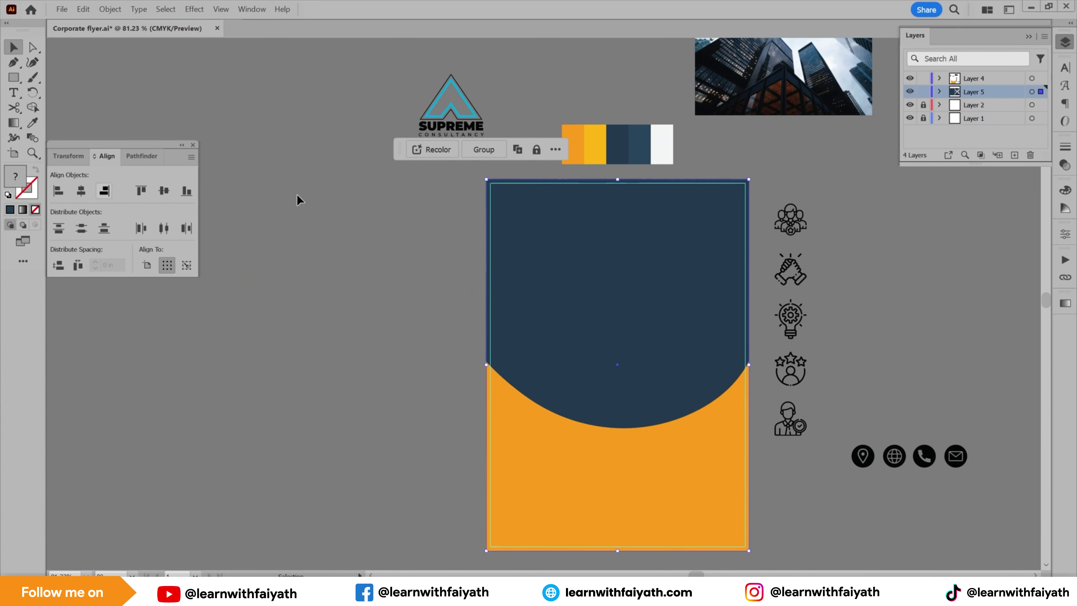
click(815, 176)
click(698, 222)
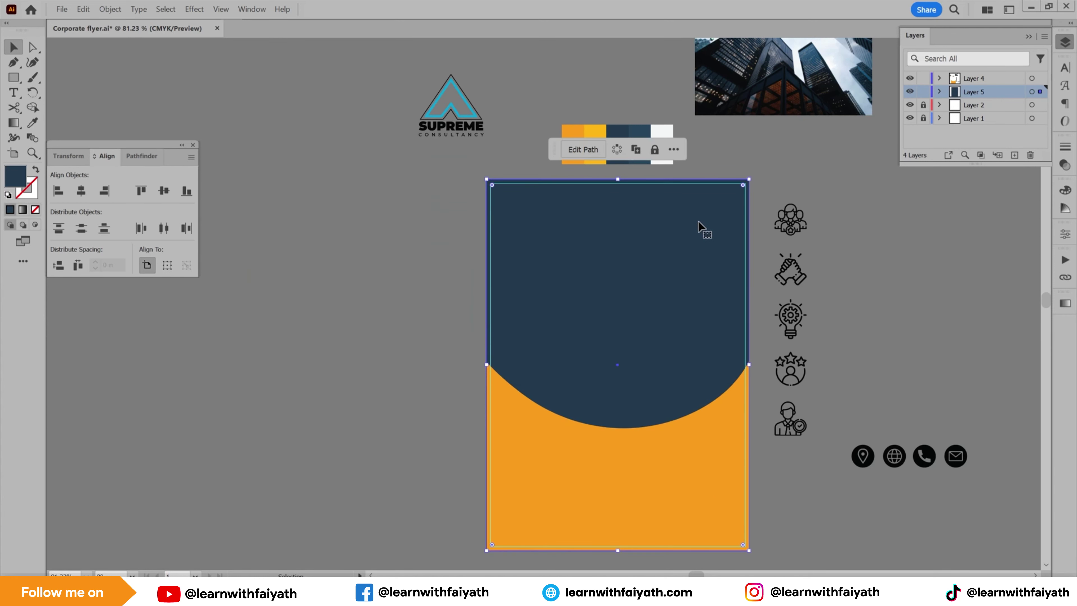
key(ctrl+7)
click(685, 231)
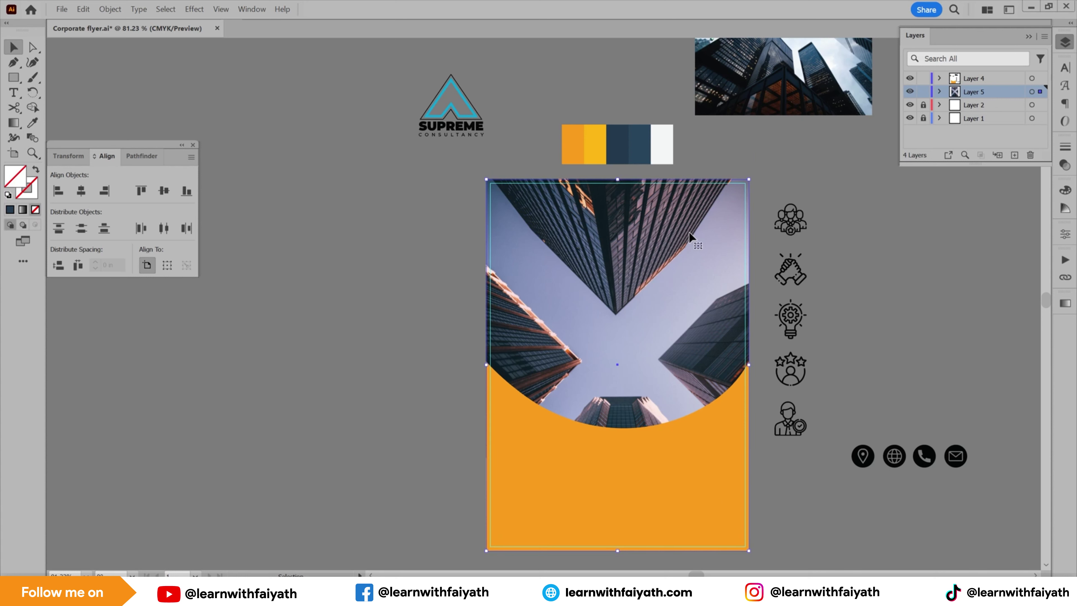
- Try the Multiply, Lighten, Color Burn and Overlay blend modes on the building photo
click(1064, 165)
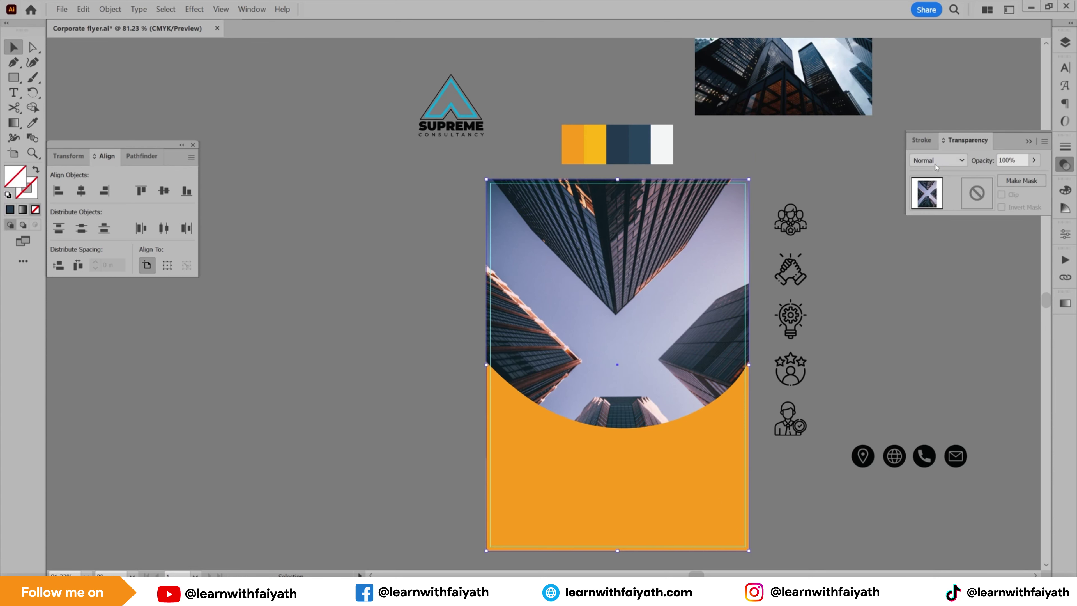
click(938, 160)
click(938, 205)
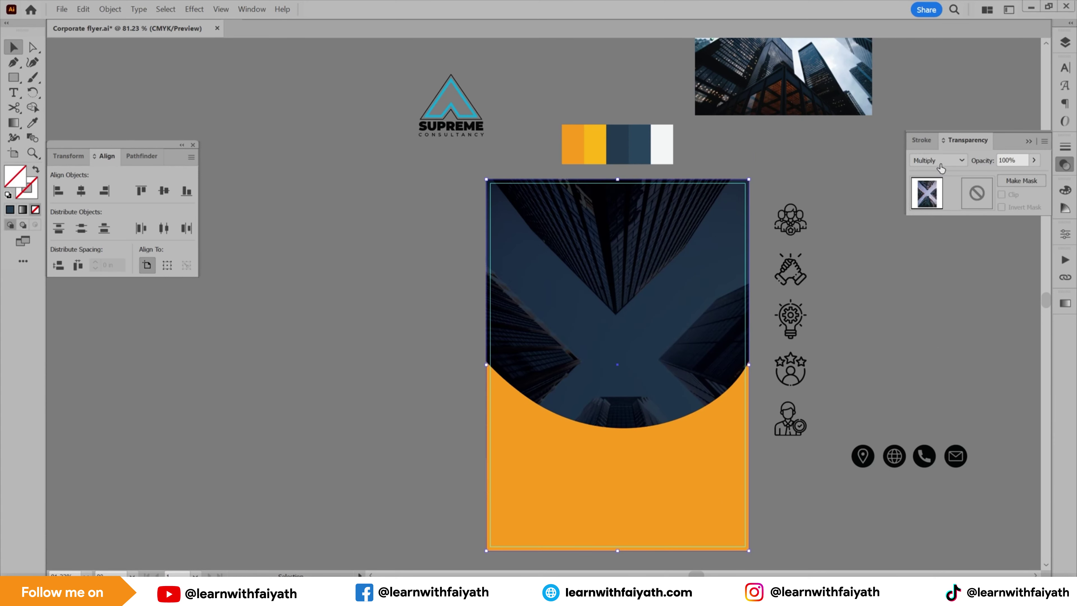
click(940, 163)
click(936, 235)
click(941, 161)
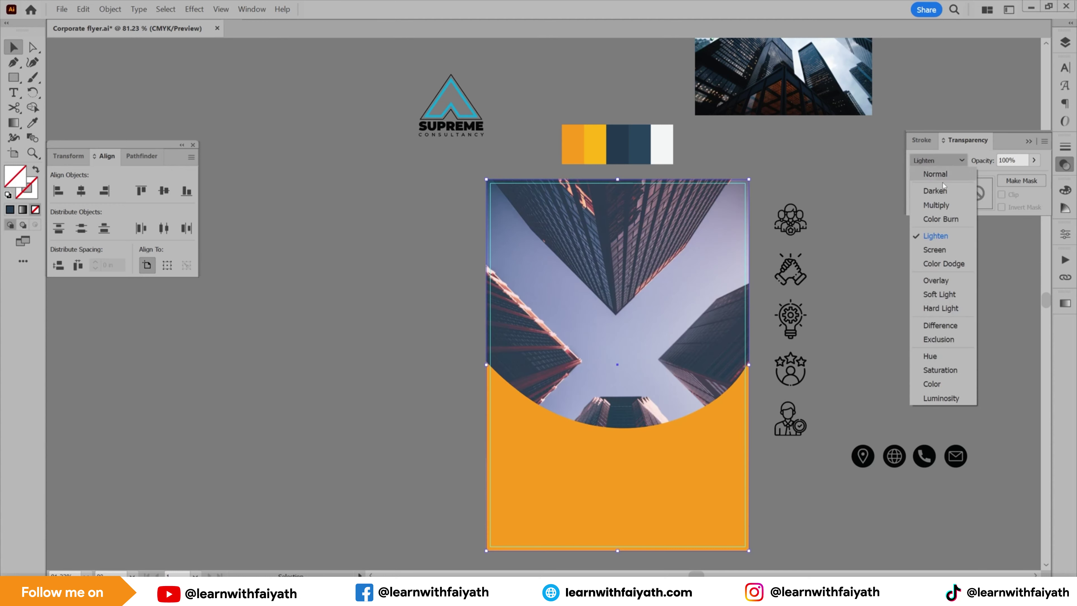
click(941, 220)
click(938, 160)
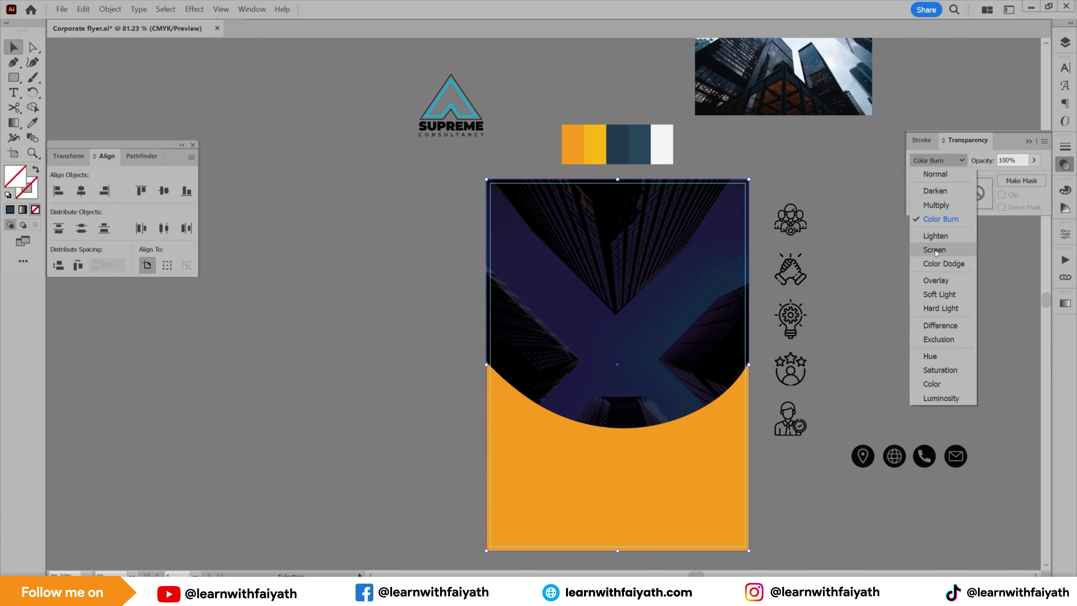
click(936, 280)
- Set the building photo's blend mode to Soft Light over the navy background and deselect it
click(938, 160)
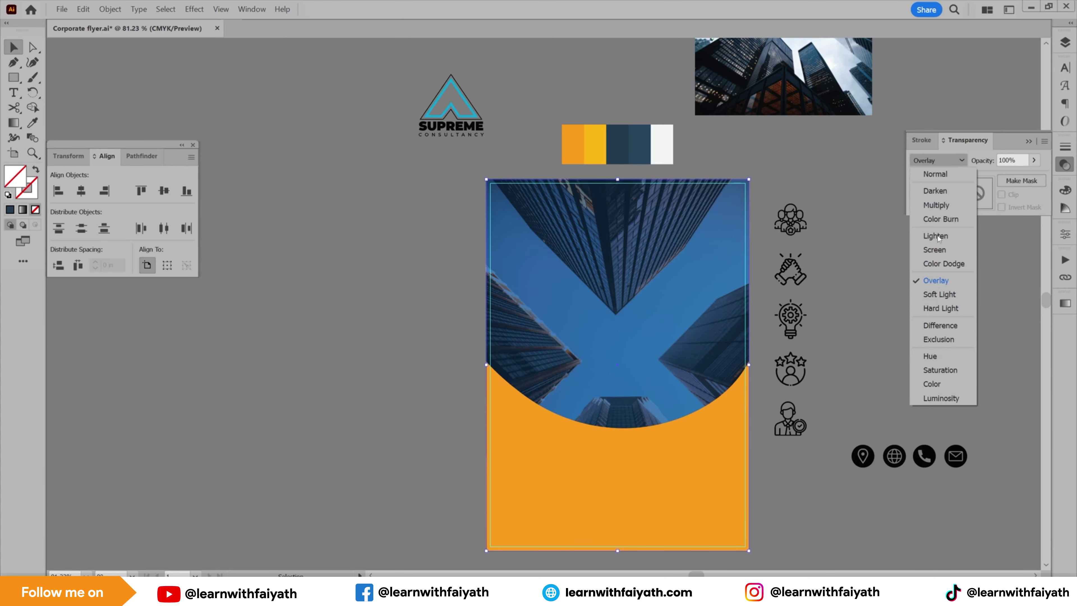
click(935, 294)
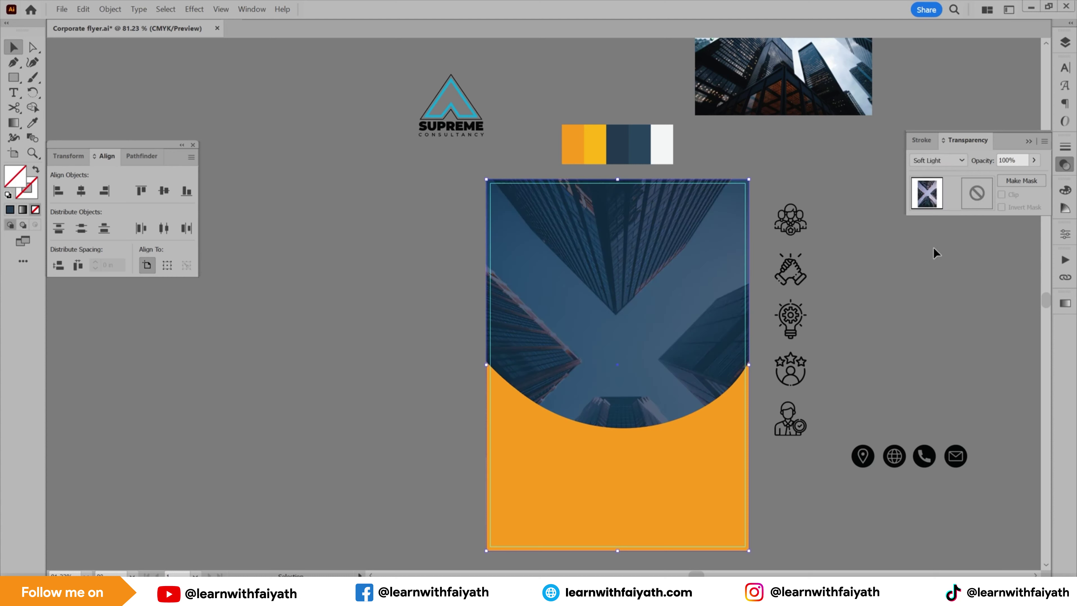
click(944, 259)
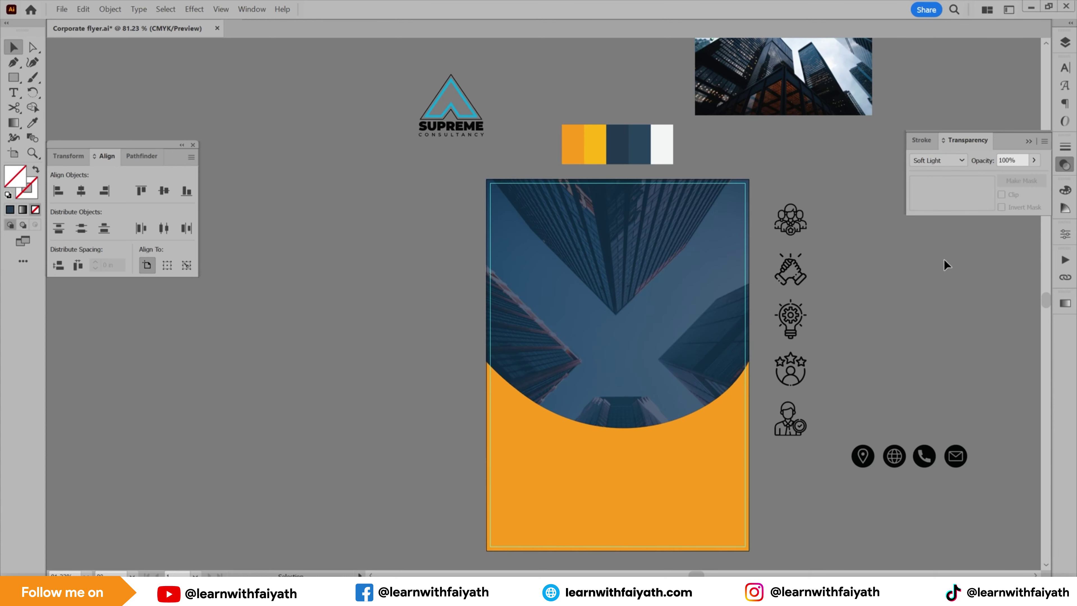
click(623, 466)
scroll(618, 428, down, 2)
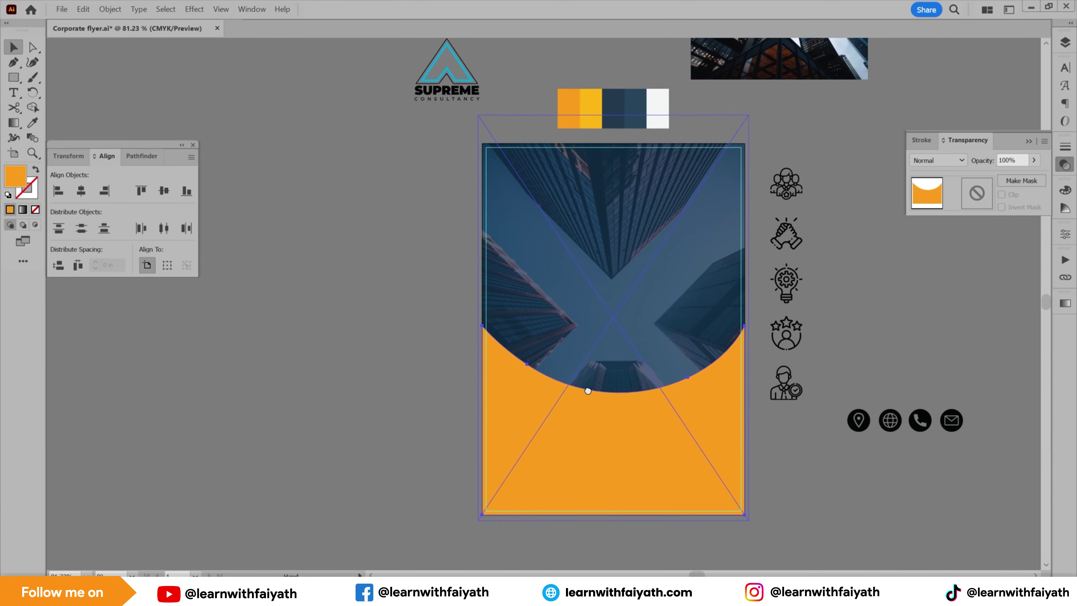
click(839, 336)
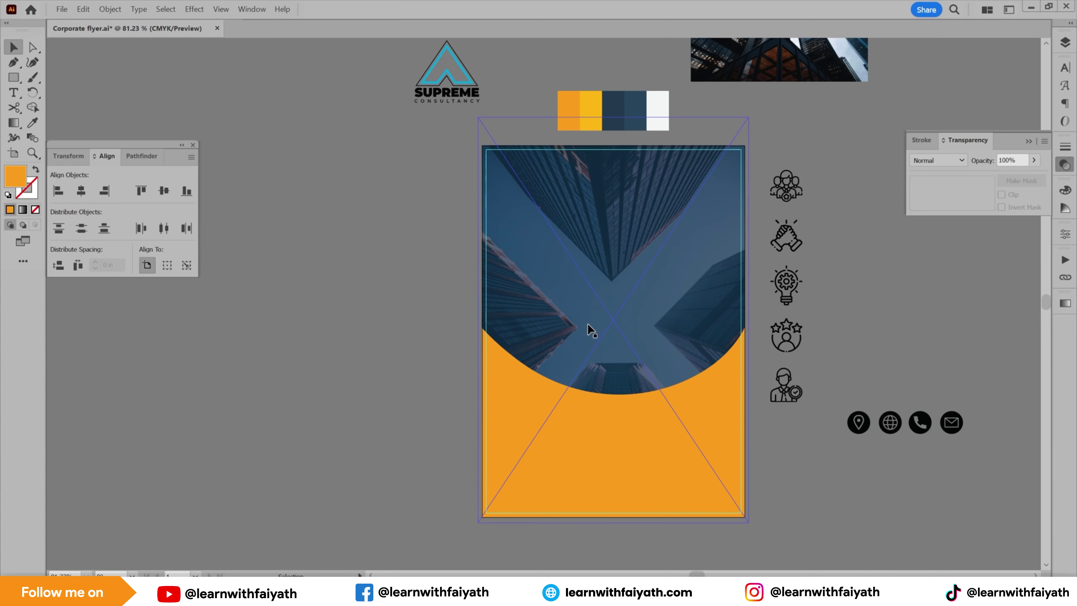
drag(536, 274, 502, 300)
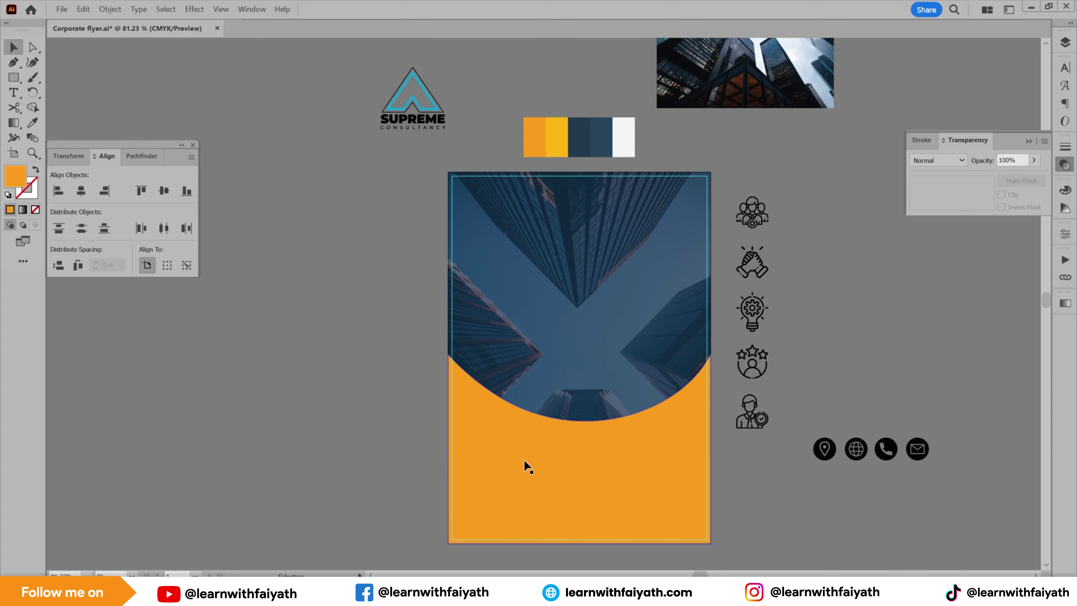
- Place the four contact icons at reduced size in the flyer's lower-left corner and hide the contextual task bar
drag(807, 433, 920, 490)
drag(890, 452, 564, 492)
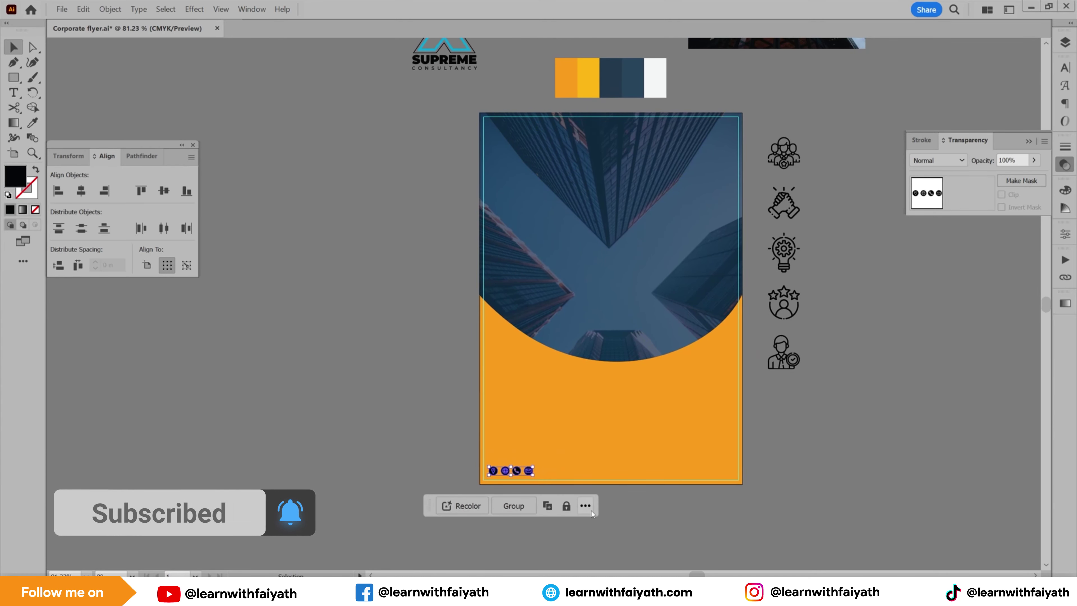
click(587, 507)
click(613, 542)
click(614, 546)
- Rearrange the four contact icons into a vertical column with location uppermost, followed by website, phone and e-mail
drag(516, 498, 552, 524)
drag(479, 456, 480, 403)
drag(500, 454, 480, 424)
drag(481, 401, 481, 385)
drag(483, 426, 482, 409)
drag(518, 455, 470, 433)
drag(538, 453, 480, 446)
- Align the right edges of the four contact icons and distribute them evenly vertically by their centers
shift+click(483, 430)
shift+click(483, 408)
shift+click(481, 387)
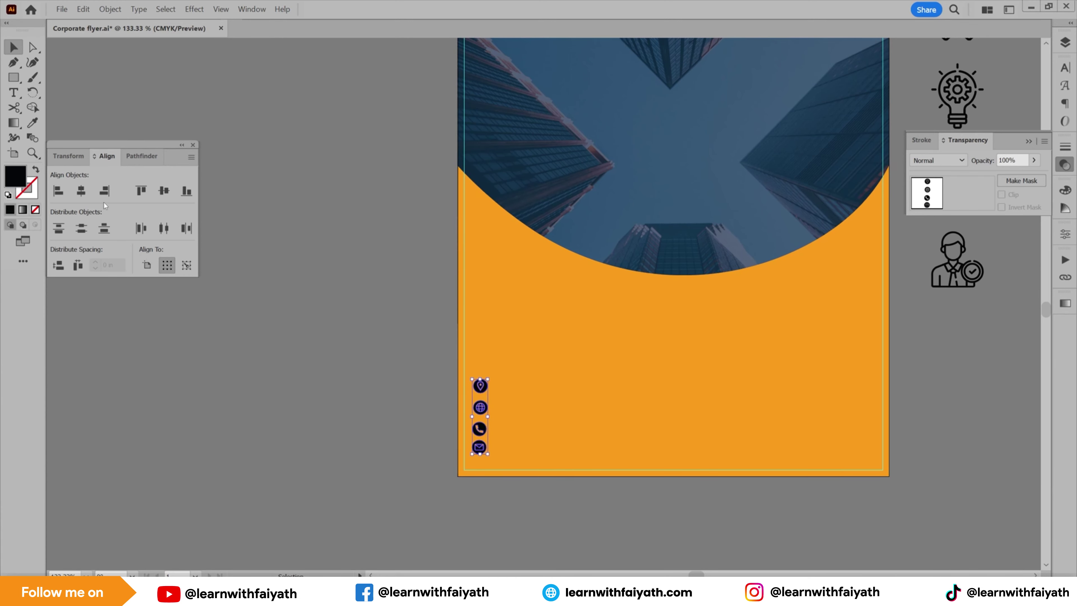
click(104, 190)
click(82, 232)
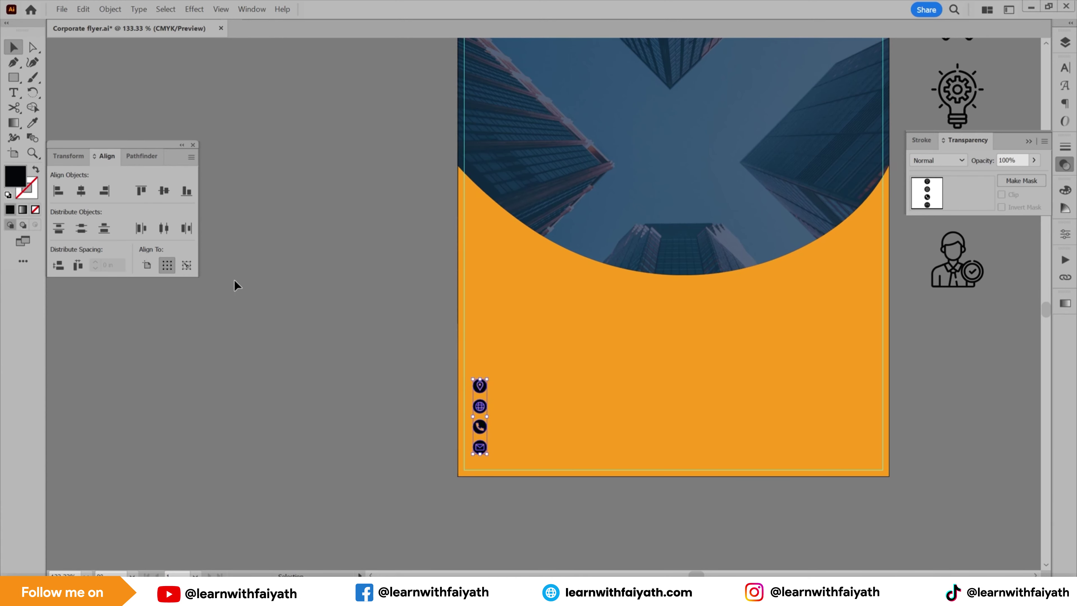
click(237, 282)
- Add the text "Dhaka, Bangladesh" just outside the artboard's left edge, near the location icon
key(ctrl+space)
drag(484, 394, 543, 443)
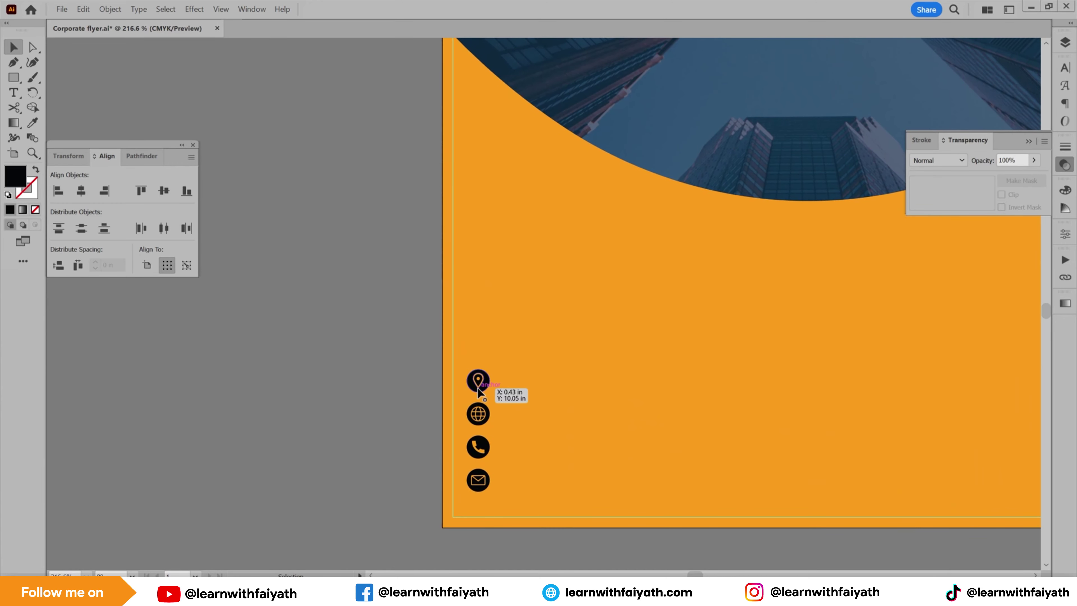
key(t)
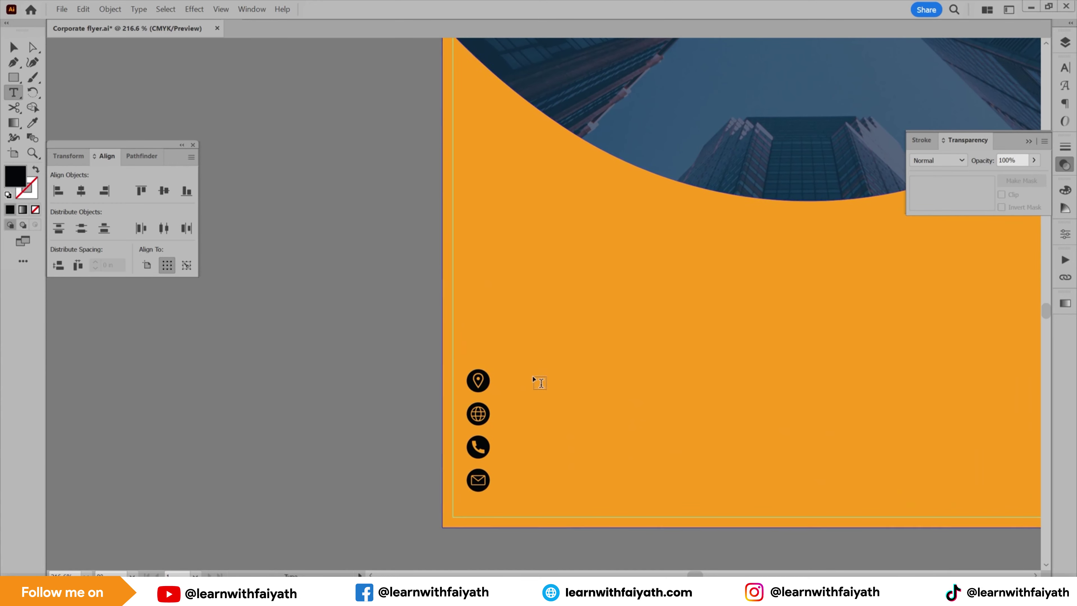
click(383, 364)
text(Dhaka, bangladesh)
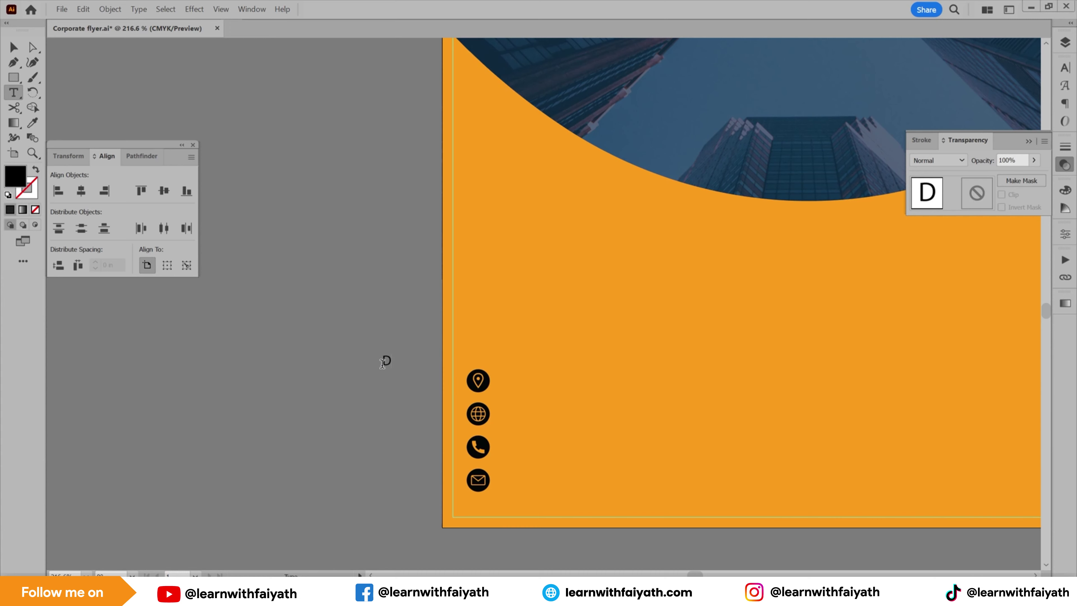
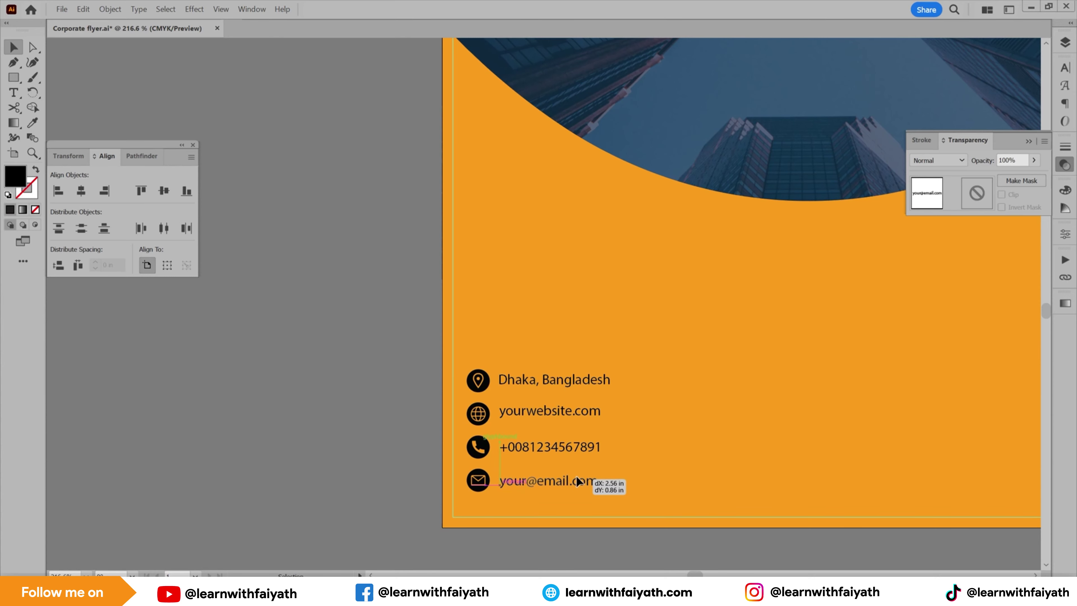
- Align the left edges of the four contact text lines beside the icons
click(568, 412)
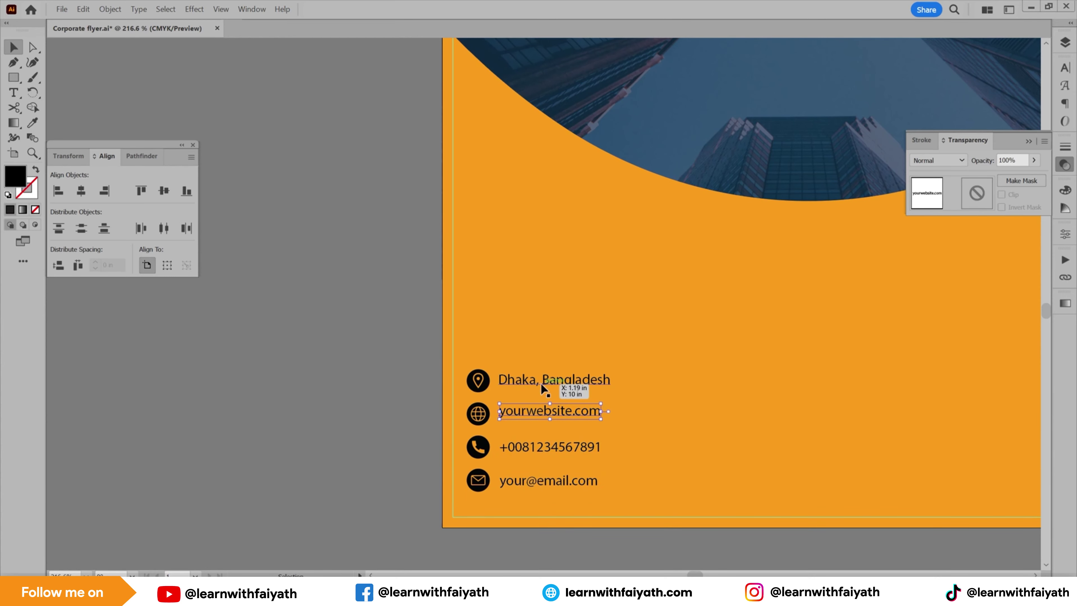
shift+click(540, 382)
shift+click(537, 446)
shift+click(555, 481)
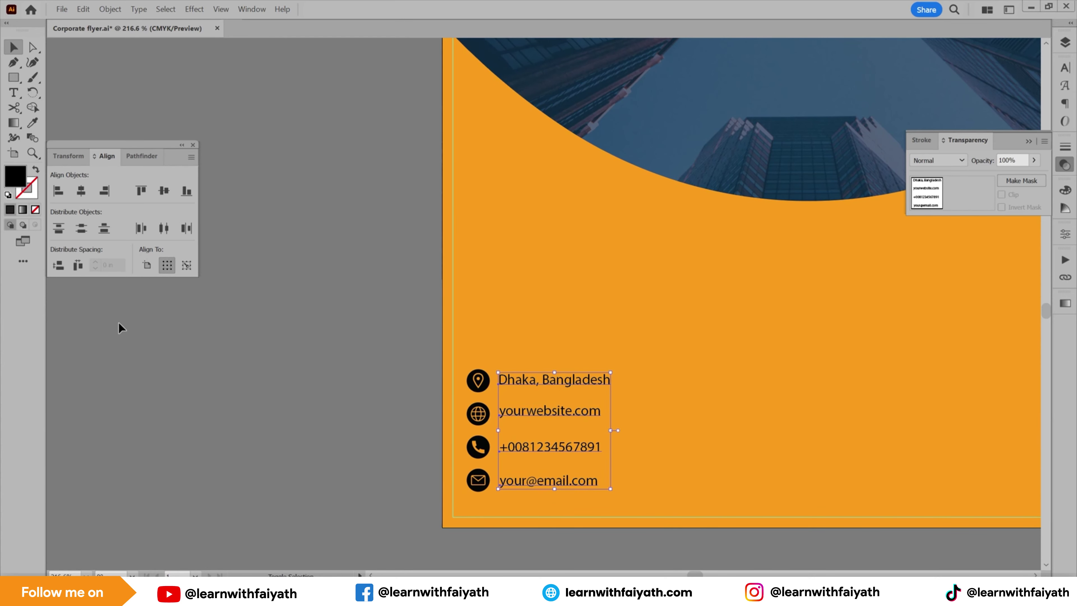
click(58, 191)
click(217, 292)
- Vertically center the e-mail icon with its text line, and the phone icon with its text line
click(478, 480)
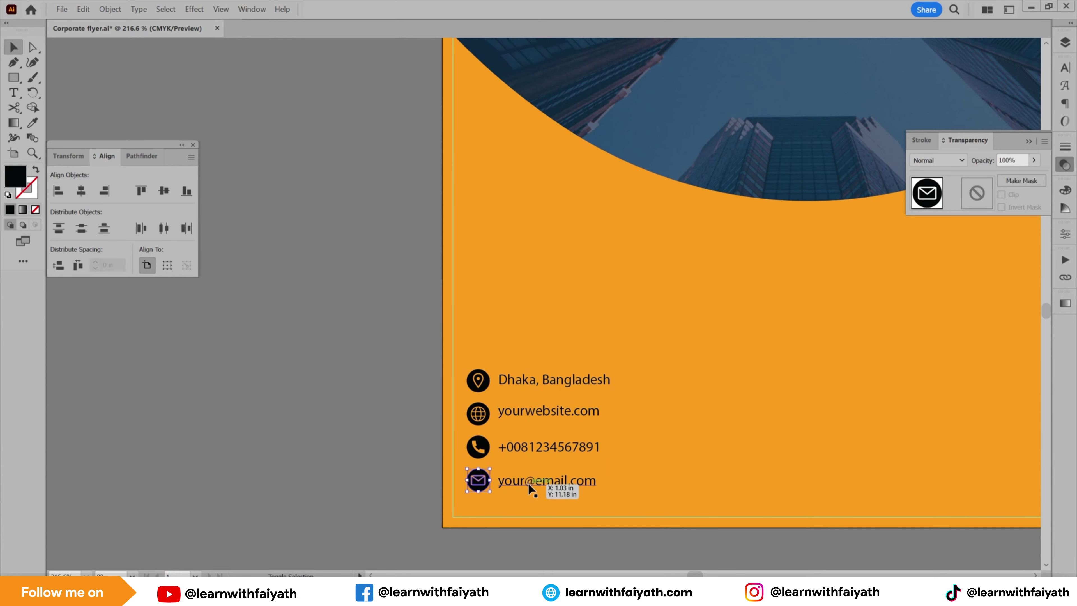
shift+click(533, 484)
click(162, 195)
click(242, 289)
click(510, 448)
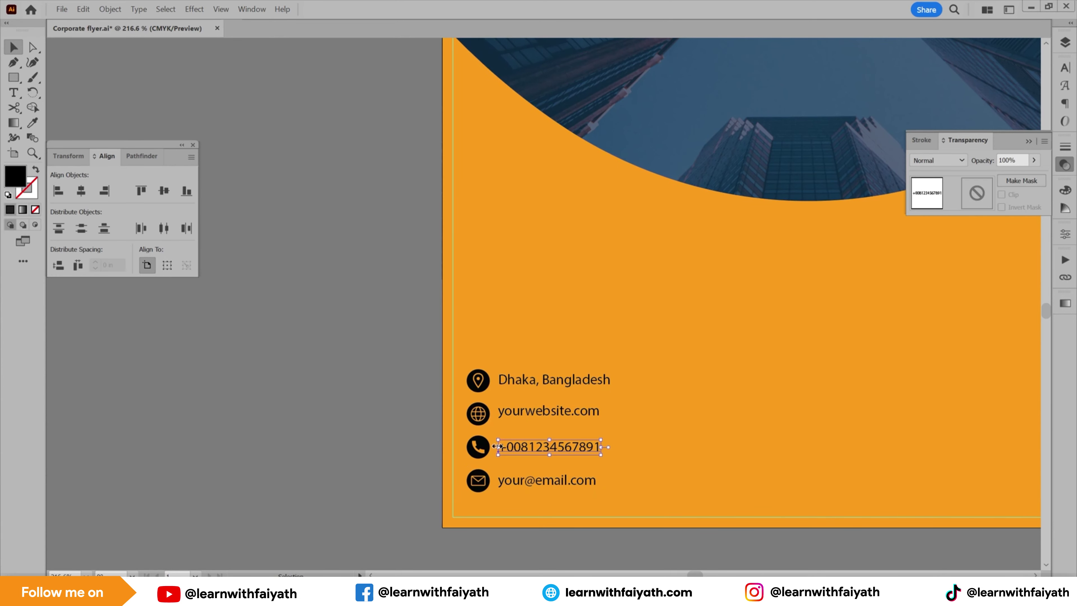
shift+click(480, 447)
click(163, 192)
click(312, 320)
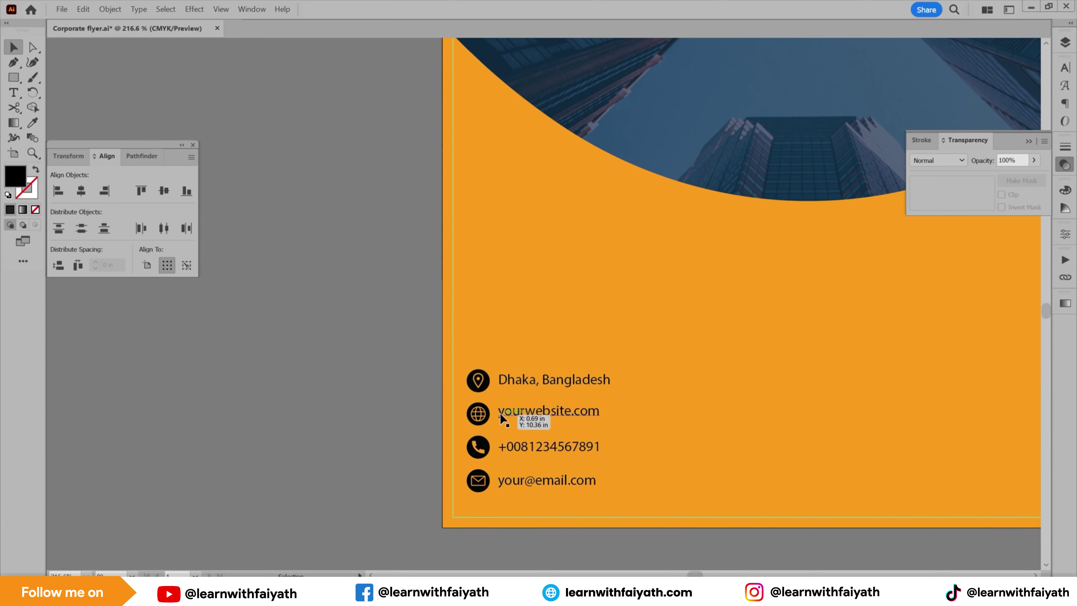
- Vertically center the website icon with its text line, and the location icon with its text line
click(509, 412)
shift+click(478, 414)
click(164, 191)
click(291, 272)
click(530, 380)
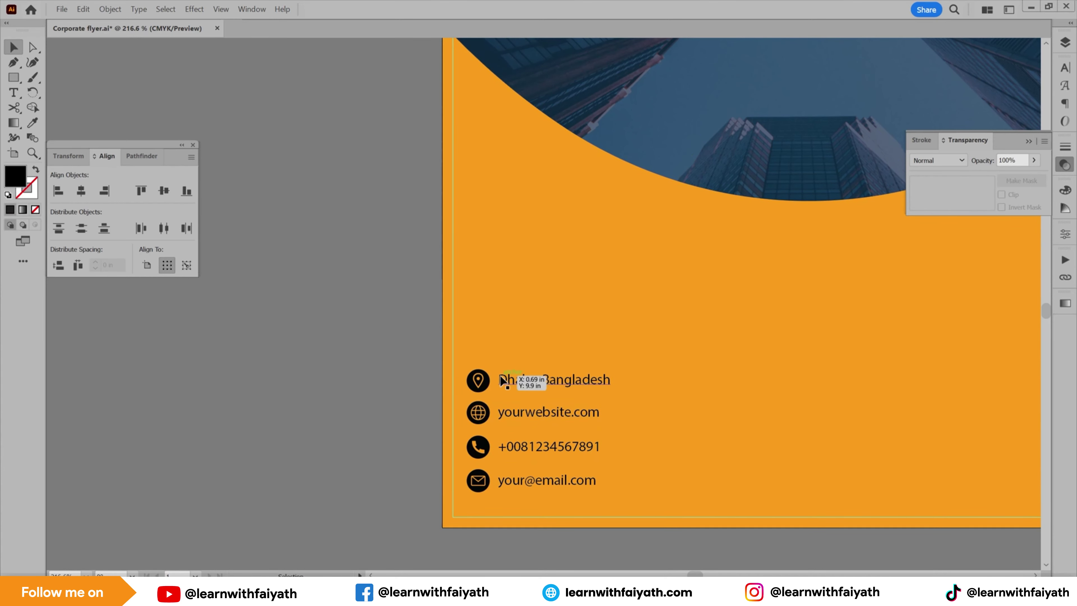
shift+click(478, 380)
click(164, 191)
click(285, 284)
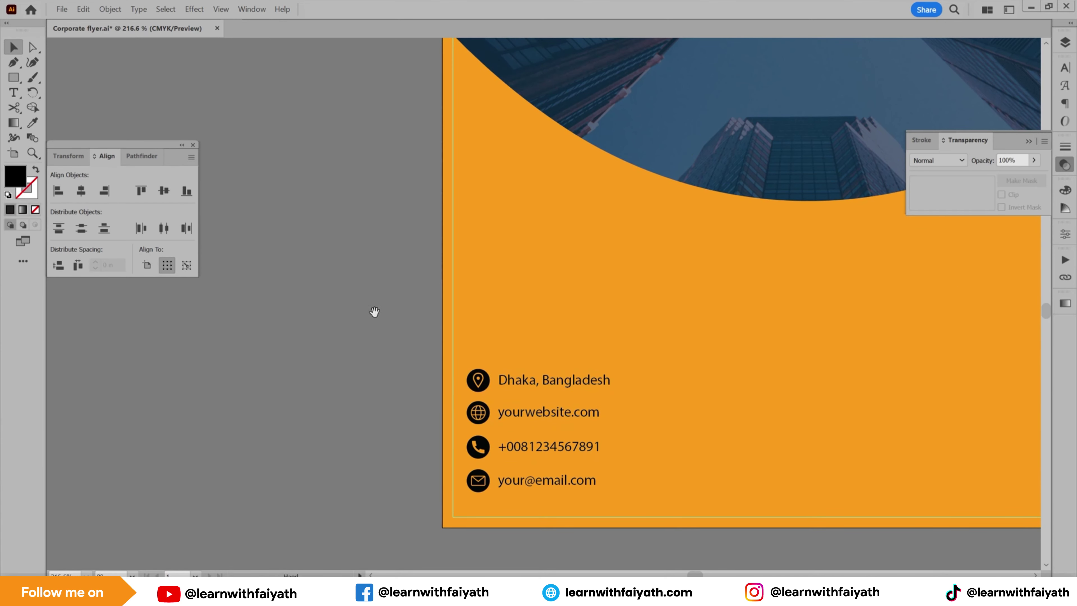
- Apply the default white-to-black linear gradient fill to the orange curved shape
key(ctrl+minus)
key(ctrl+minus)
key(ctrl+minus)
key(ctrl+minus)
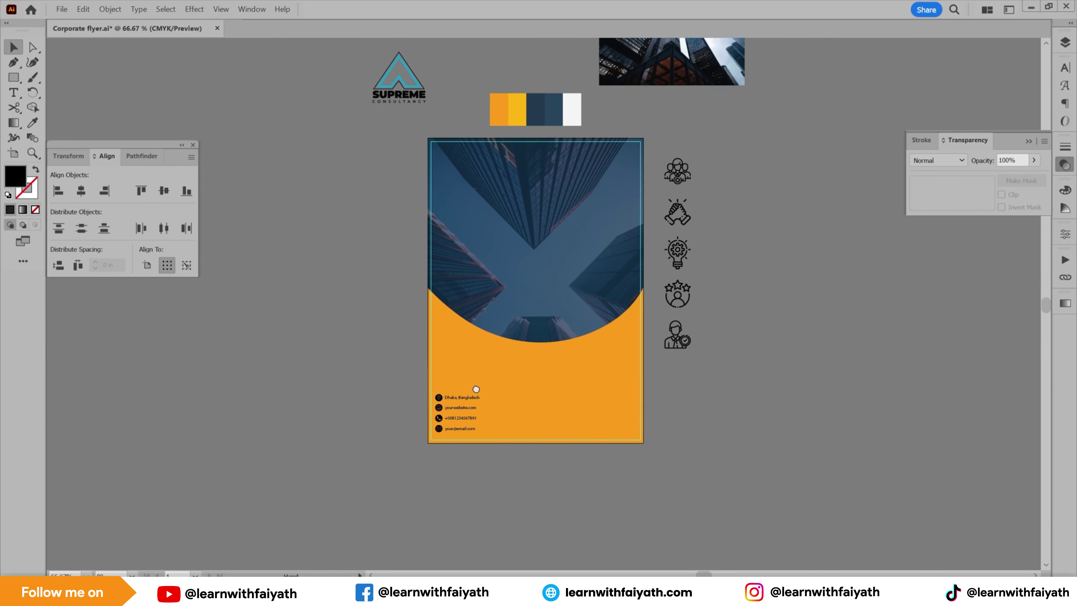
drag(501, 381, 532, 413)
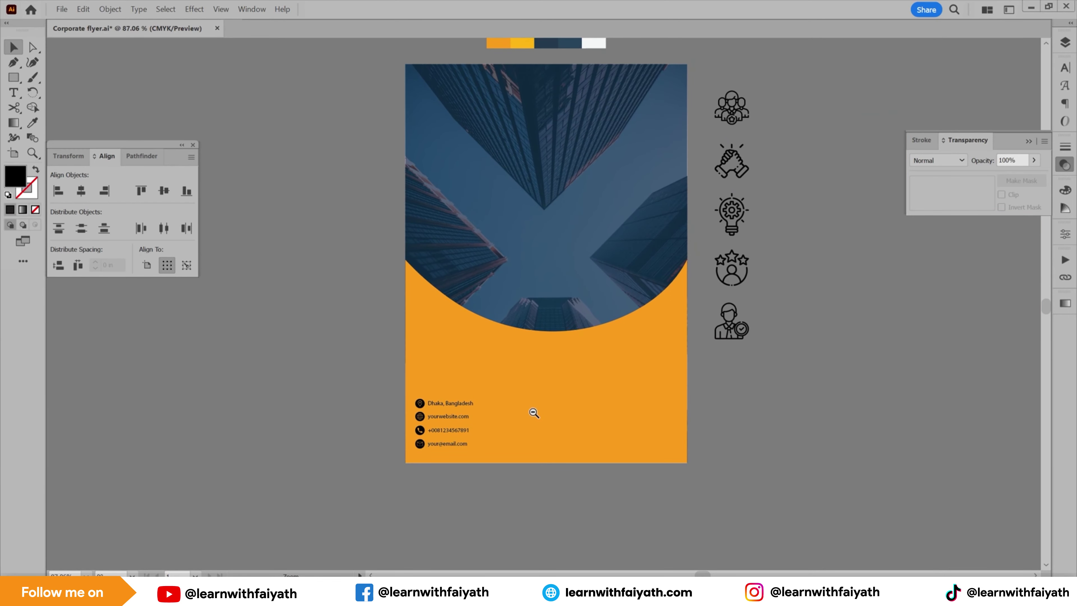
click(519, 387)
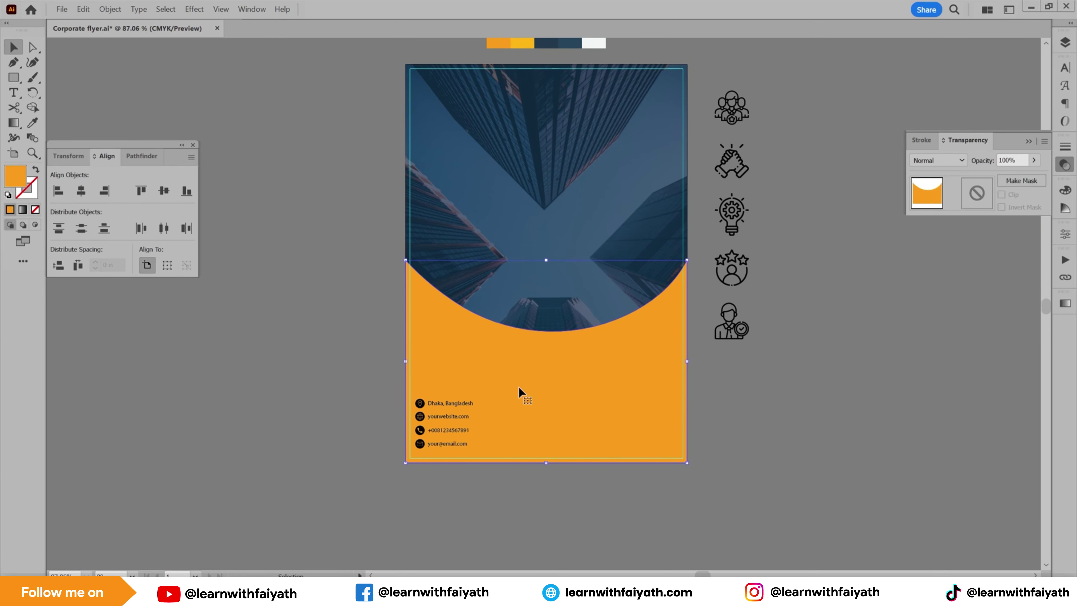
click(16, 125)
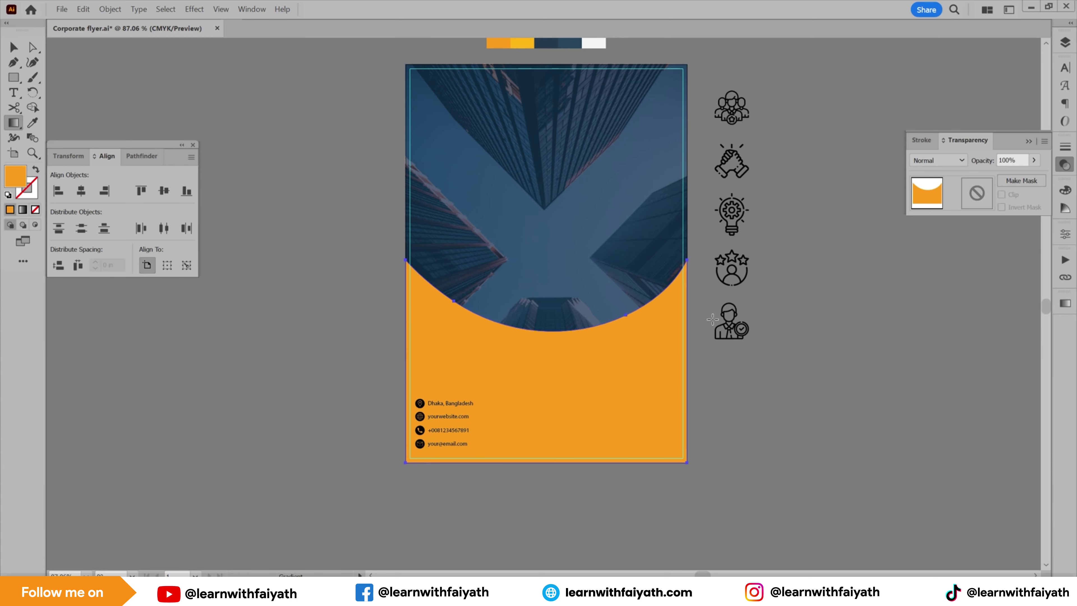
click(22, 210)
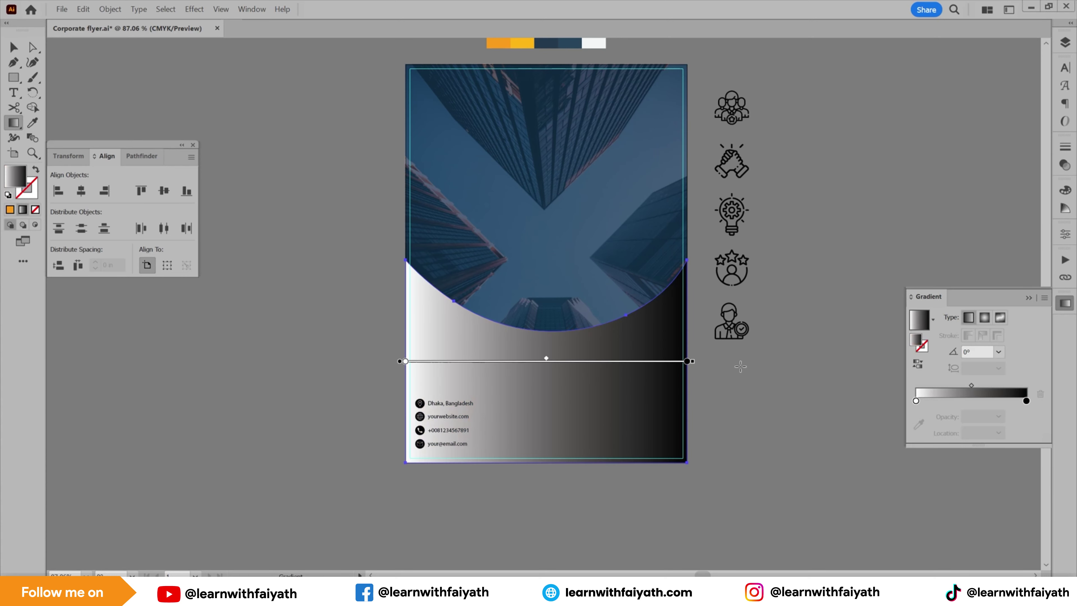
- Select only the orange swatch in the palette above the flyer and copy its hex code f99c1c
scroll(564, 104, up, 5)
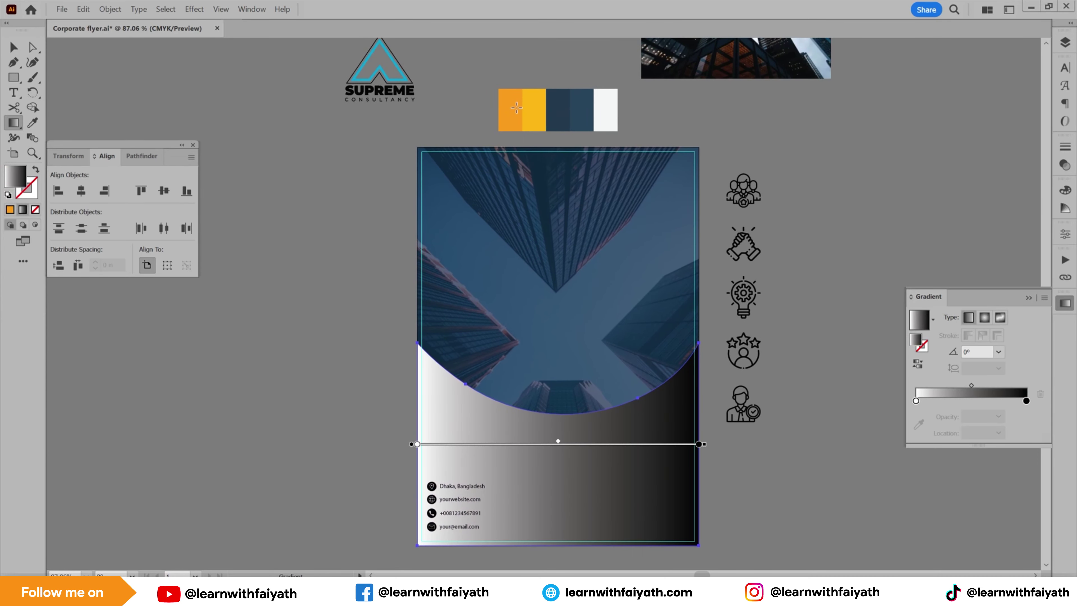
key(v)
click(516, 108)
click(649, 139)
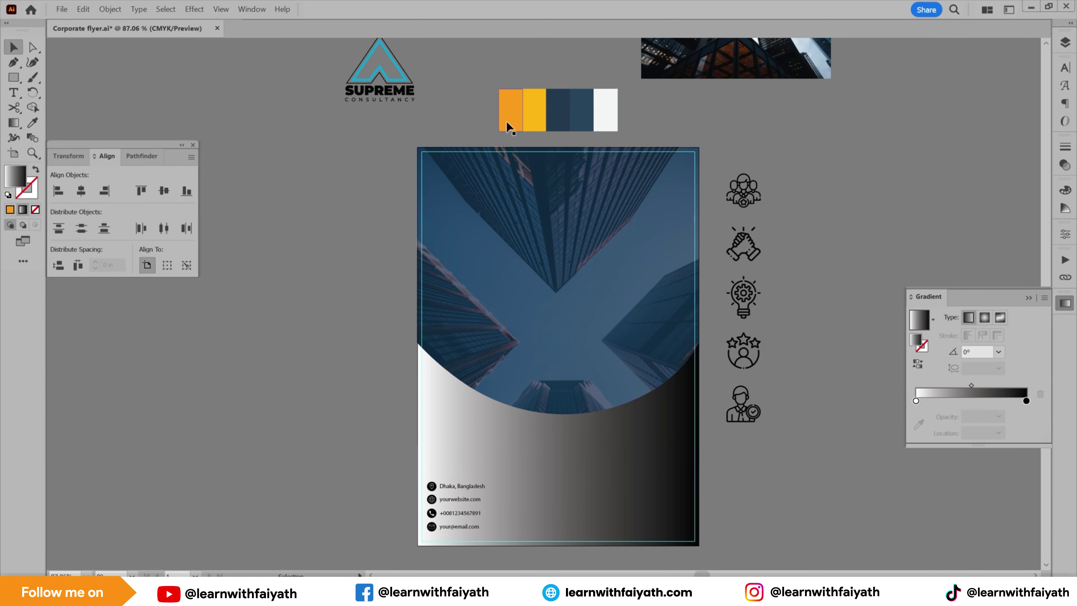
key(a)
click(507, 122)
double_click(22, 178)
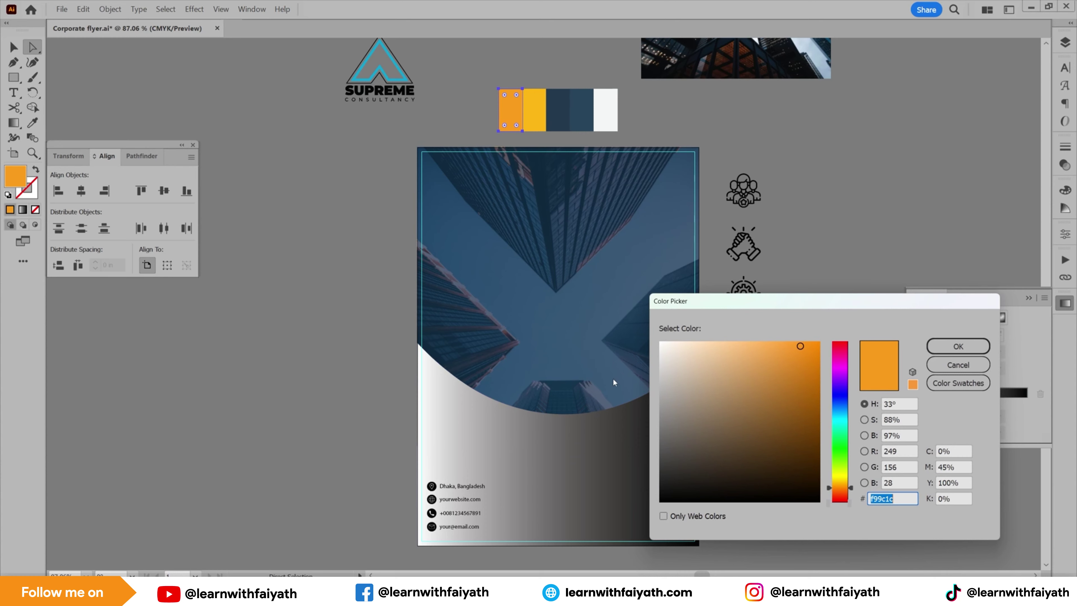
click(959, 346)
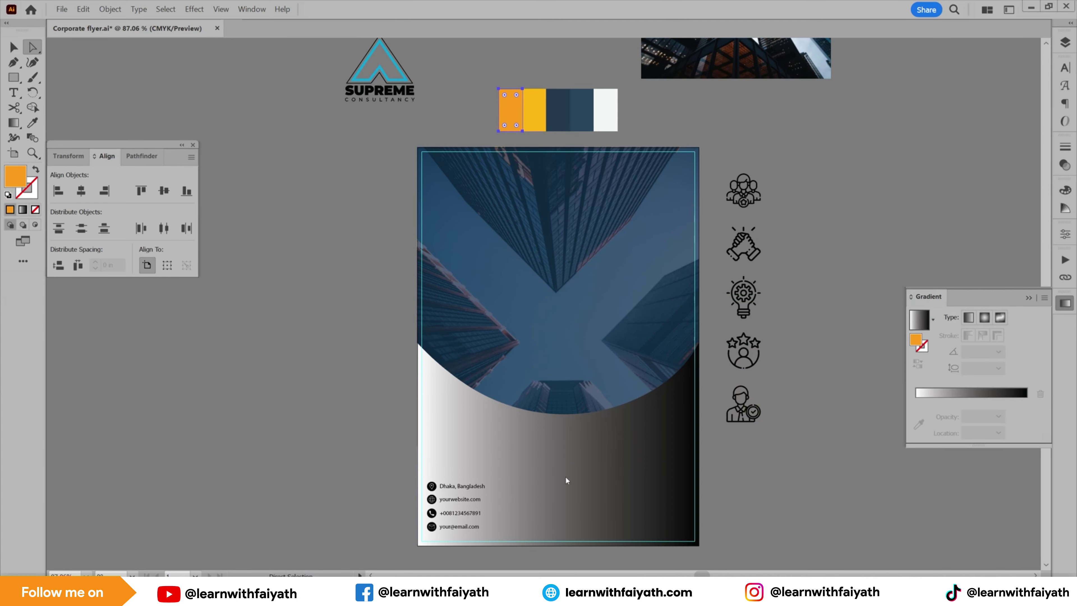
- Set the white end stop of the curved shape's gradient to the copied orange f99c1c
click(471, 463)
double_click(916, 416)
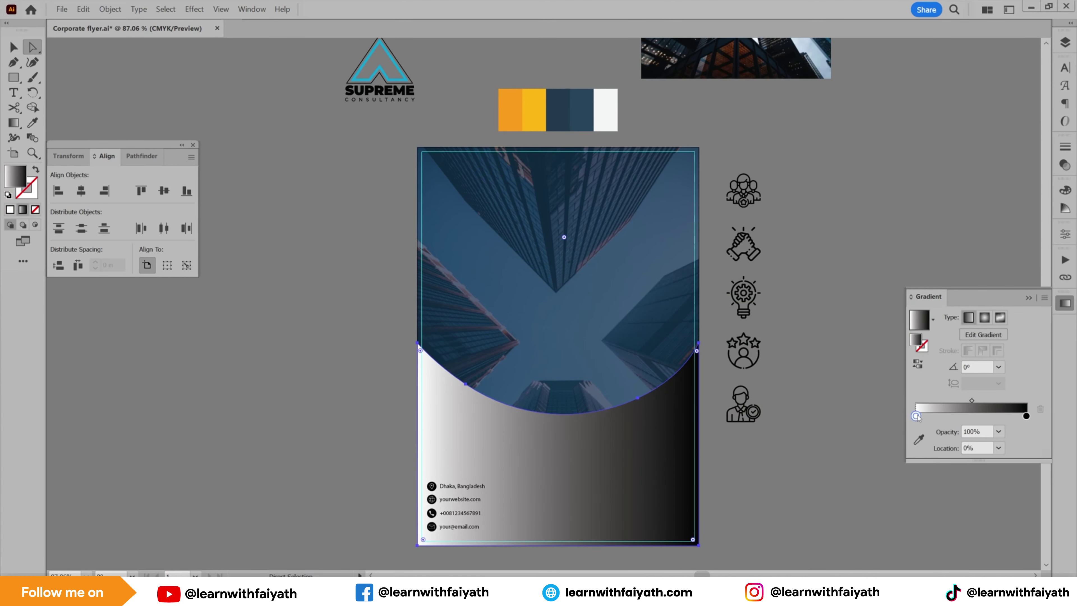
click(1006, 522)
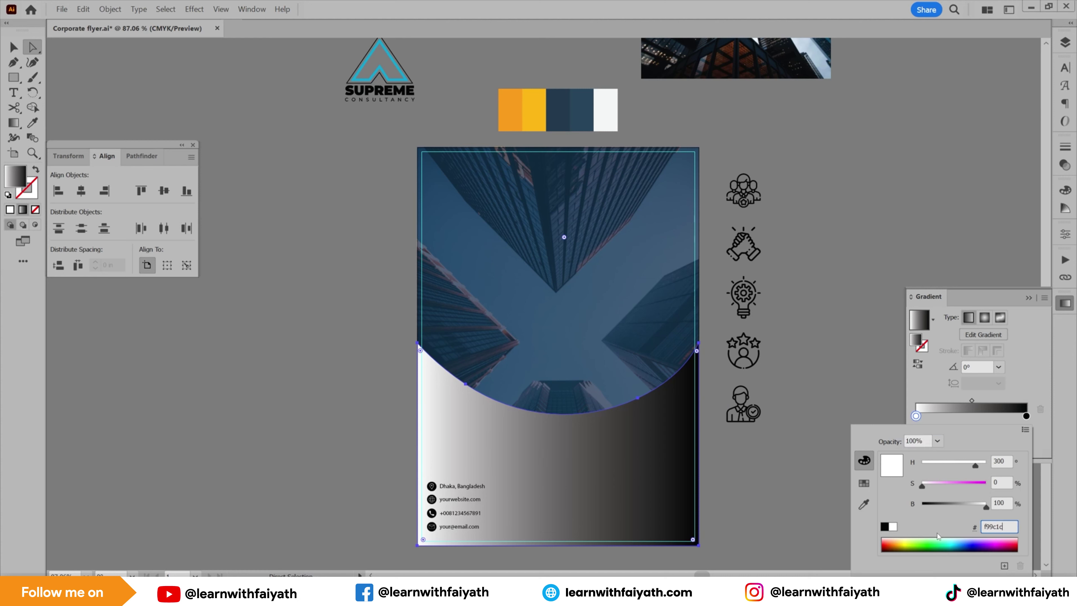
key(Return)
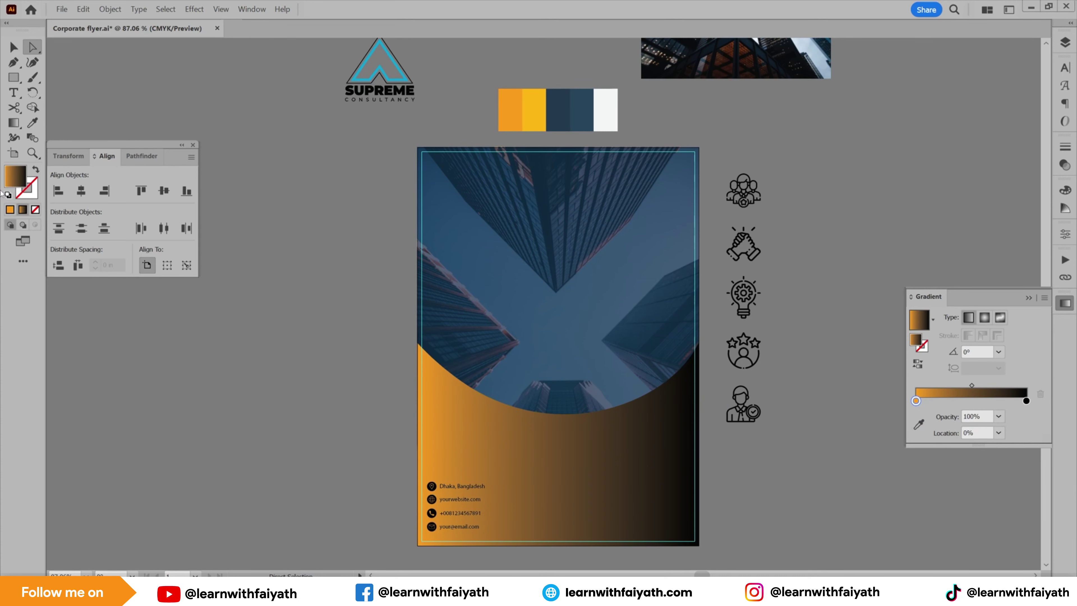
- Copy the hex code of the yellow palette swatch and apply it to the black end stop of the curved shape's gradient
click(535, 121)
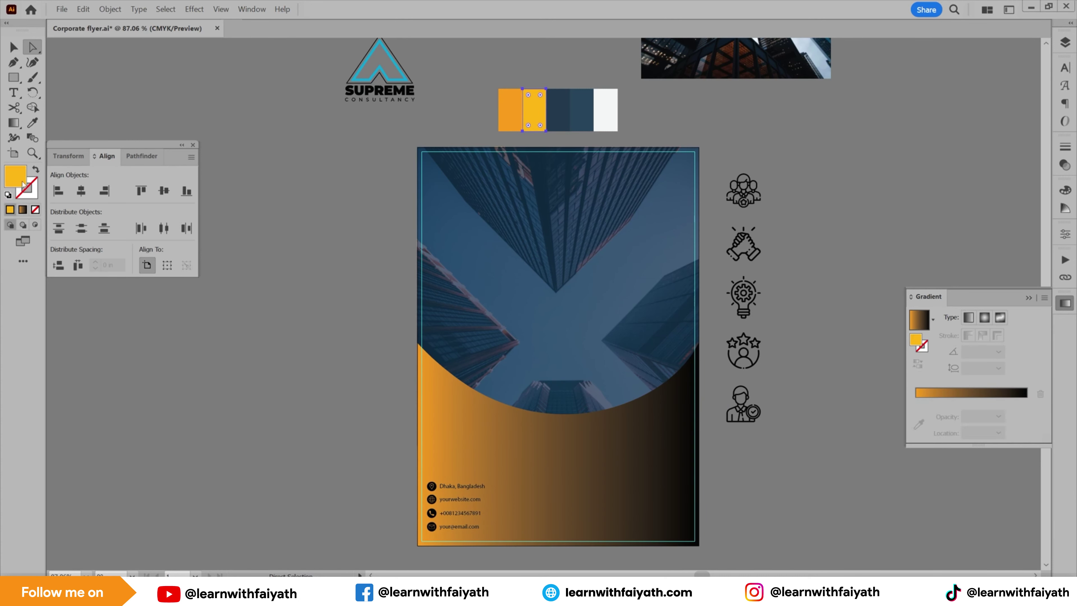
double_click(24, 184)
click(958, 346)
click(637, 469)
double_click(1027, 417)
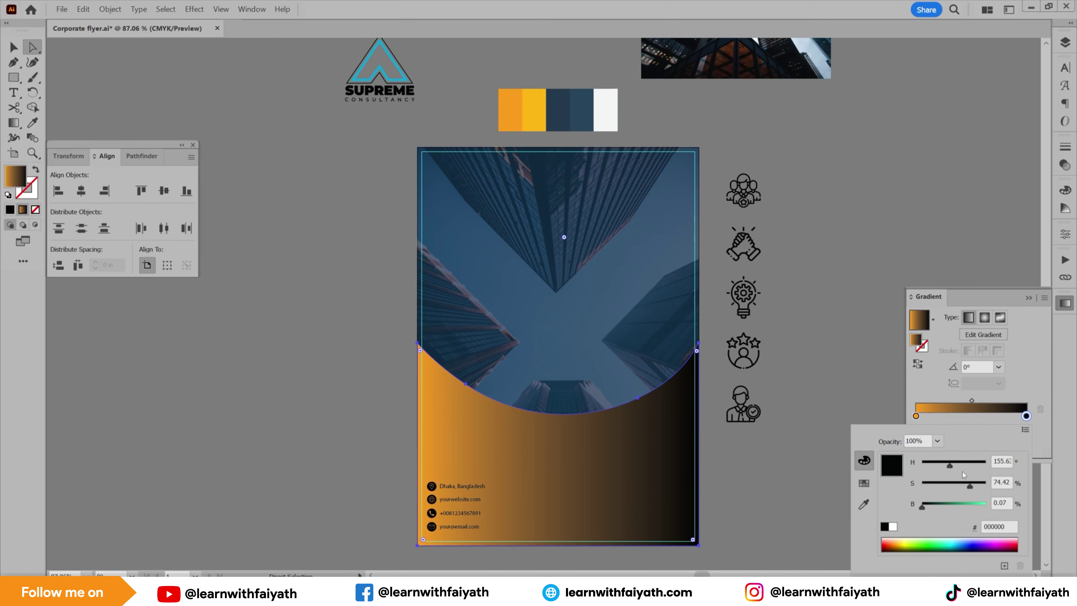
key(Return)
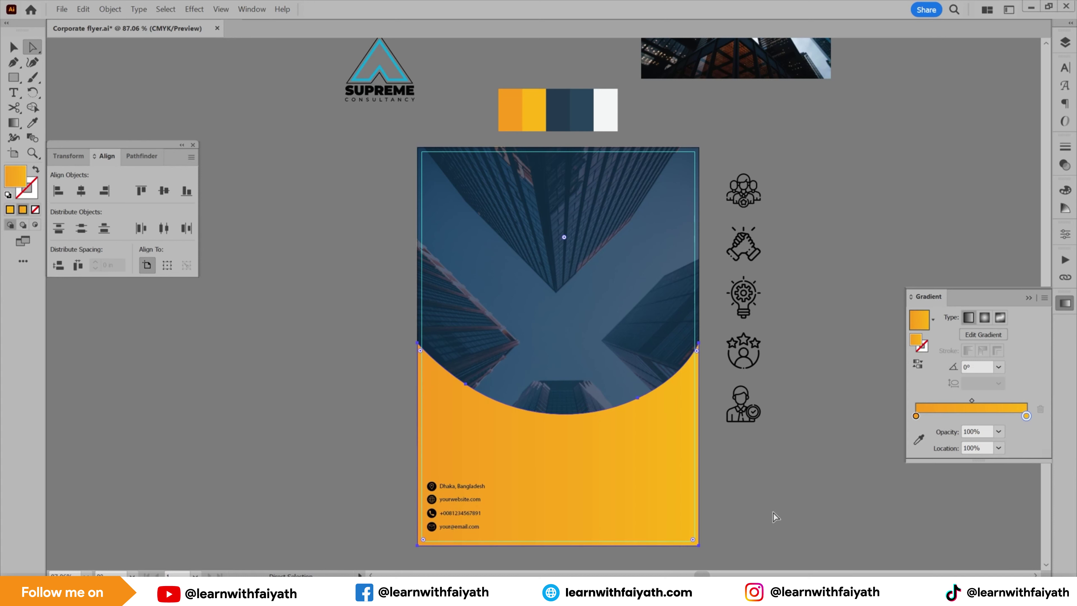
- Set the angle of the curved shape's linear gradient to 90°
click(998, 366)
click(1014, 182)
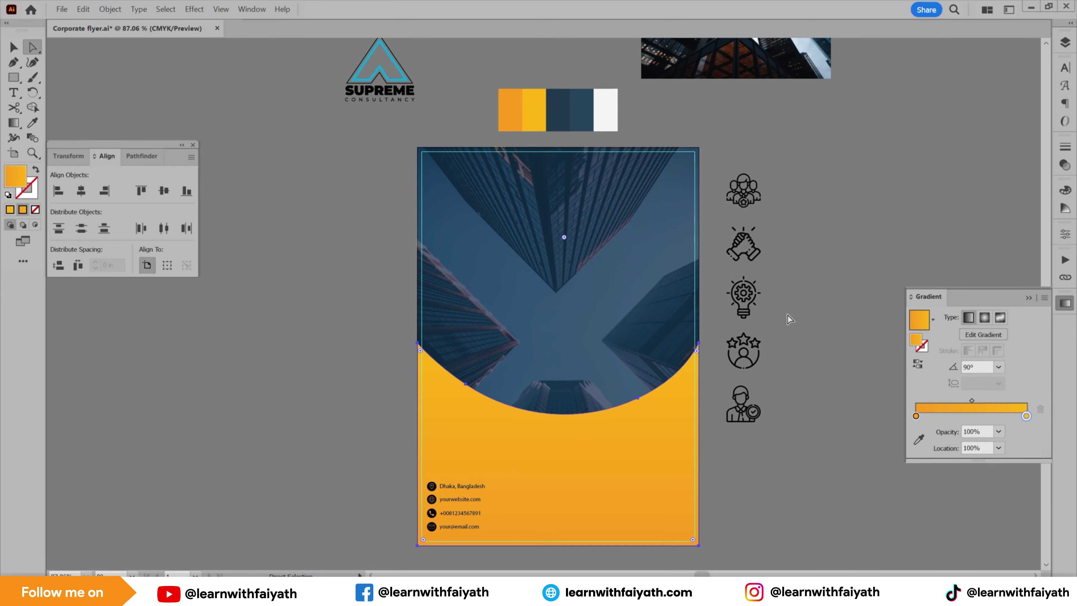
key(v)
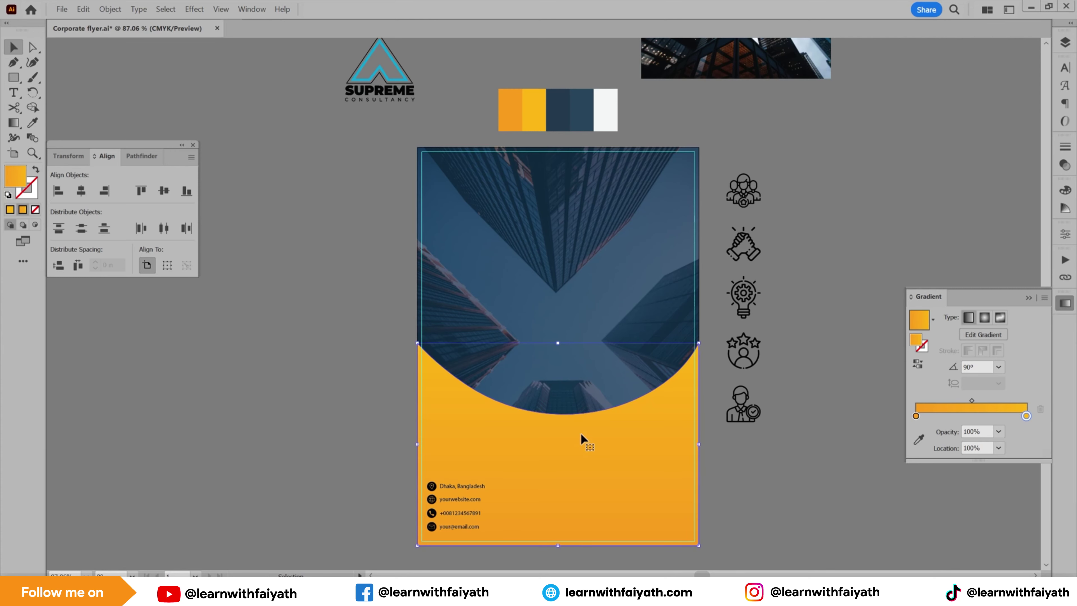
- Shift the gradient's midpoint toward its yellow end with the Gradient tool, and stretch the curved shape upward over the building photo
click(19, 120)
scroll(568, 428, down, 5)
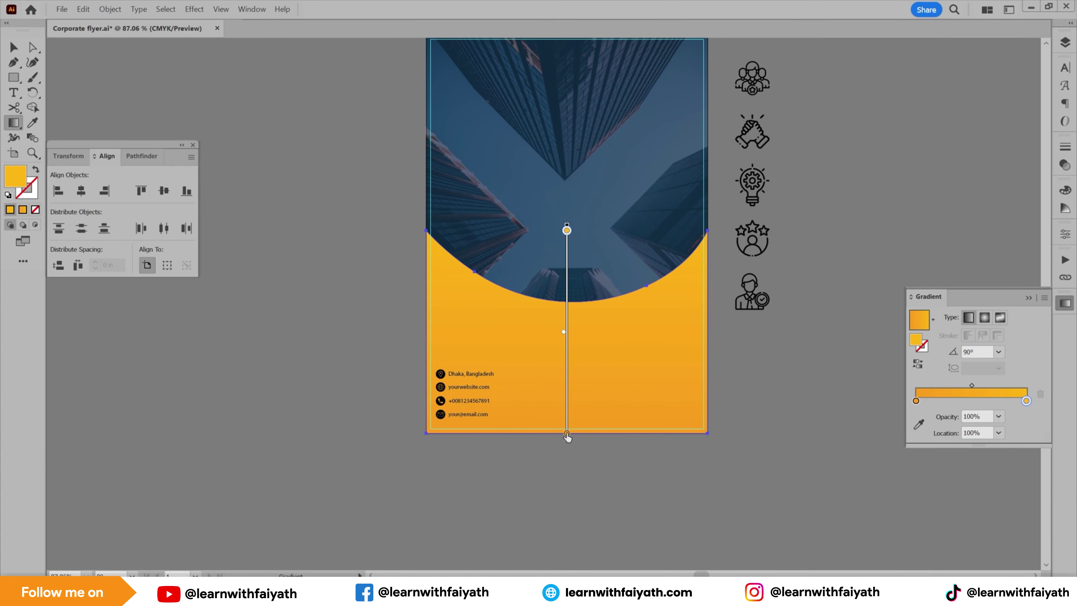
drag(567, 446, 566, 484)
click(784, 357)
key(v)
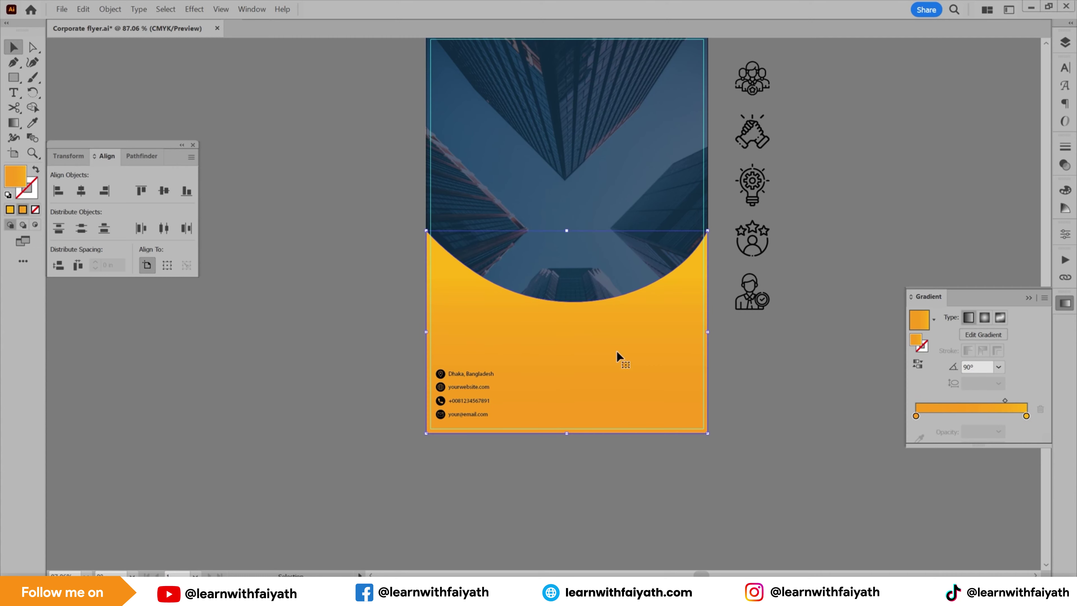
drag(566, 230, 547, 296)
click(776, 153)
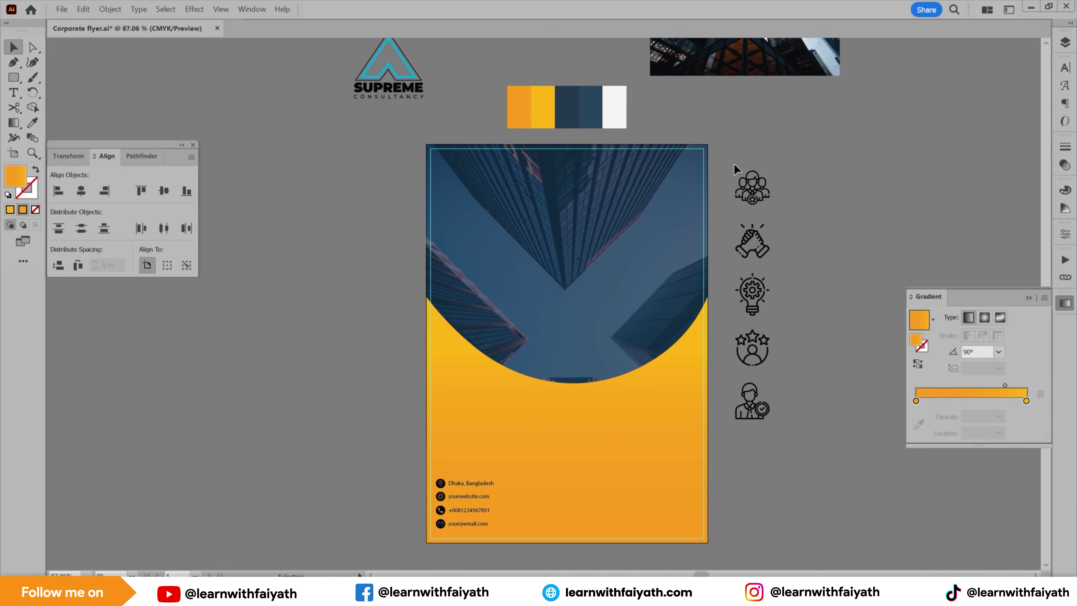
- Move the Supreme Consultancy logo onto the flyer, centered over the upper part of the building photo
click(400, 91)
drag(401, 94, 580, 237)
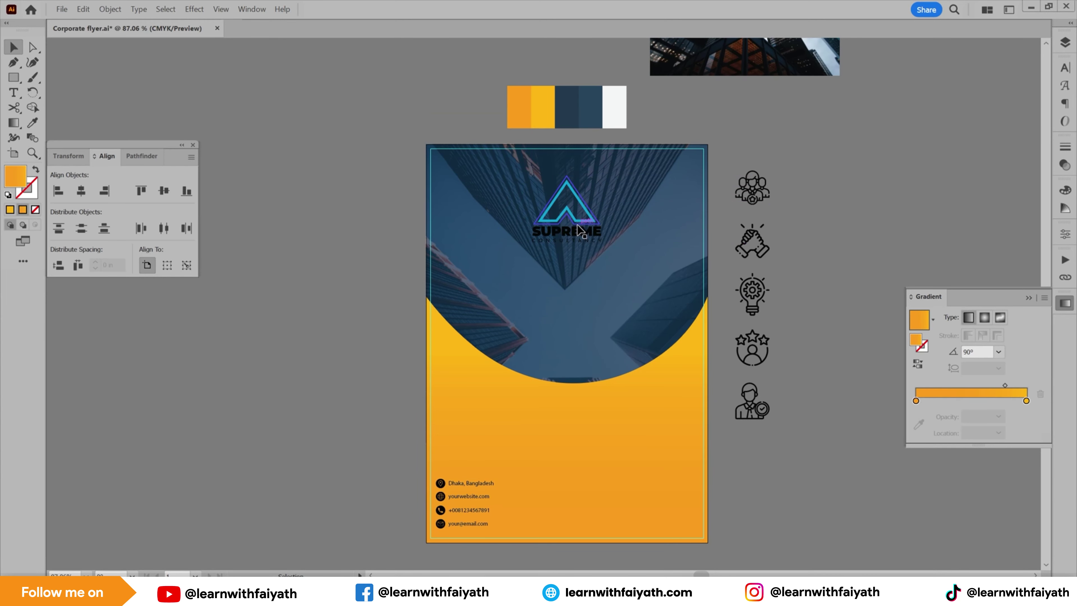
click(633, 267)
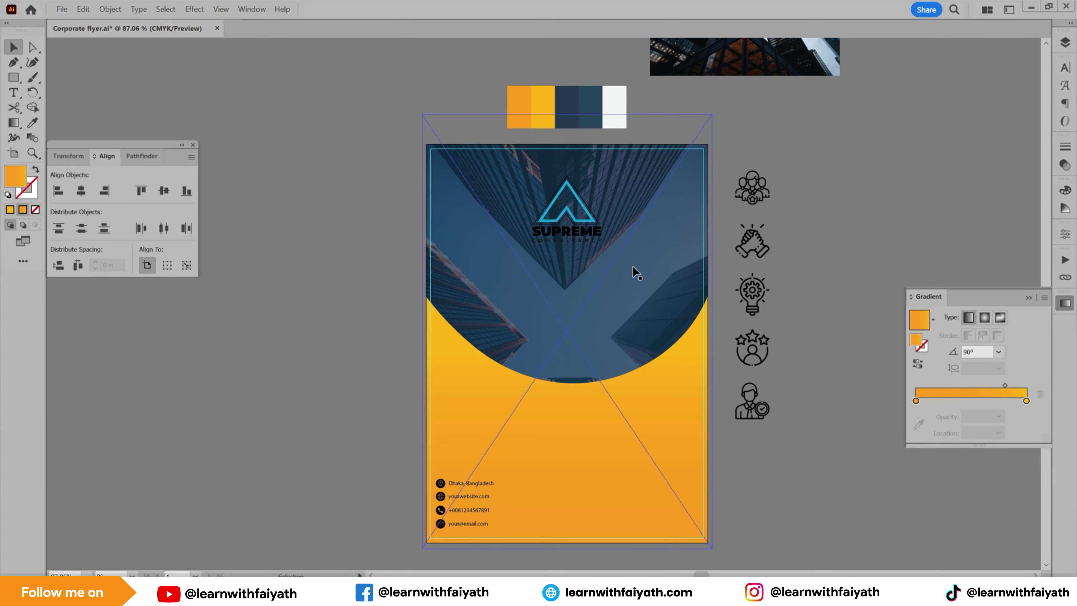
- Fill the whole logo on the flyer with white
click(576, 218)
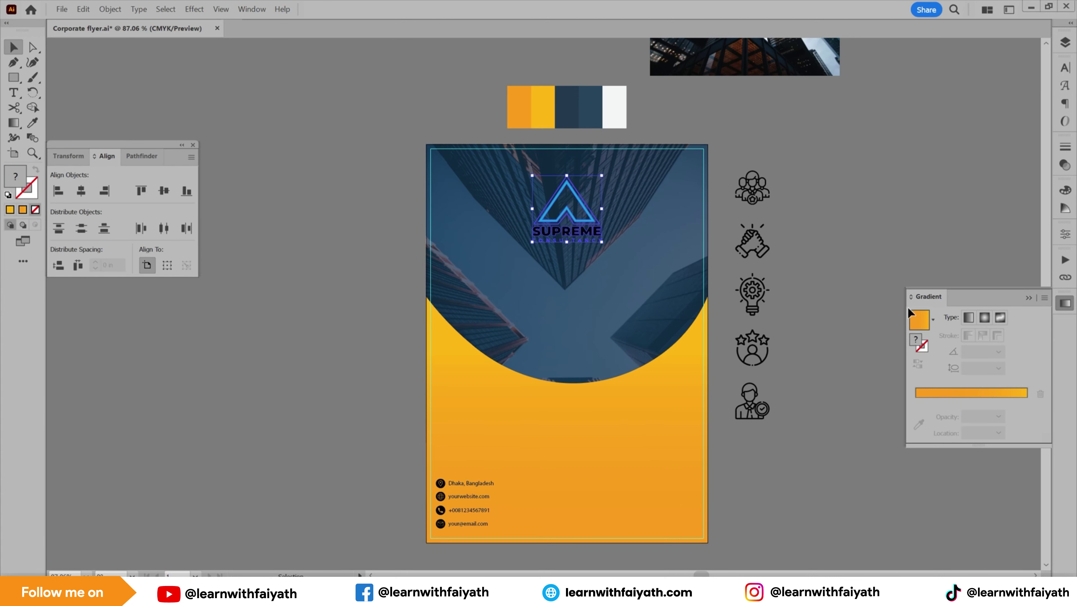
click(1066, 190)
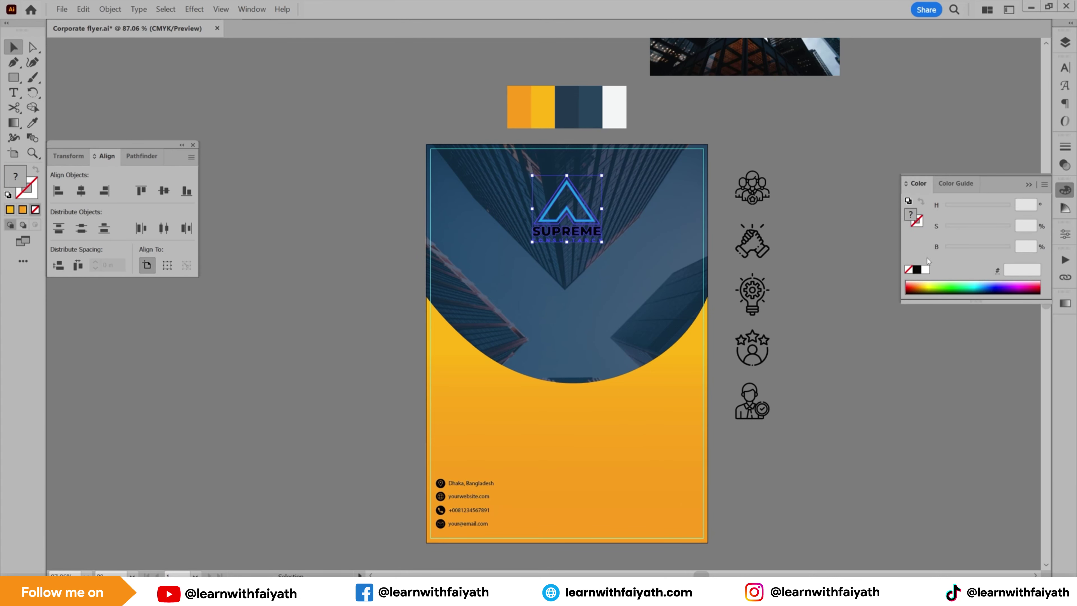
click(926, 269)
- Isolate the logo's inner triangle and fill it with the off-white color sampled from the palette
key(ctrl+space)
drag(571, 241, 581, 341)
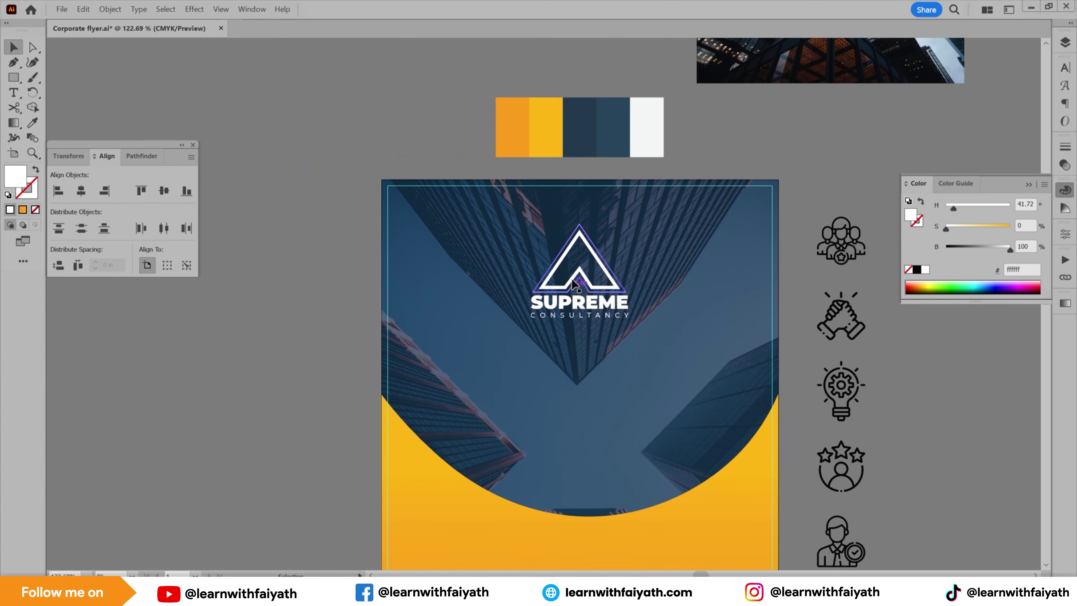
key(a)
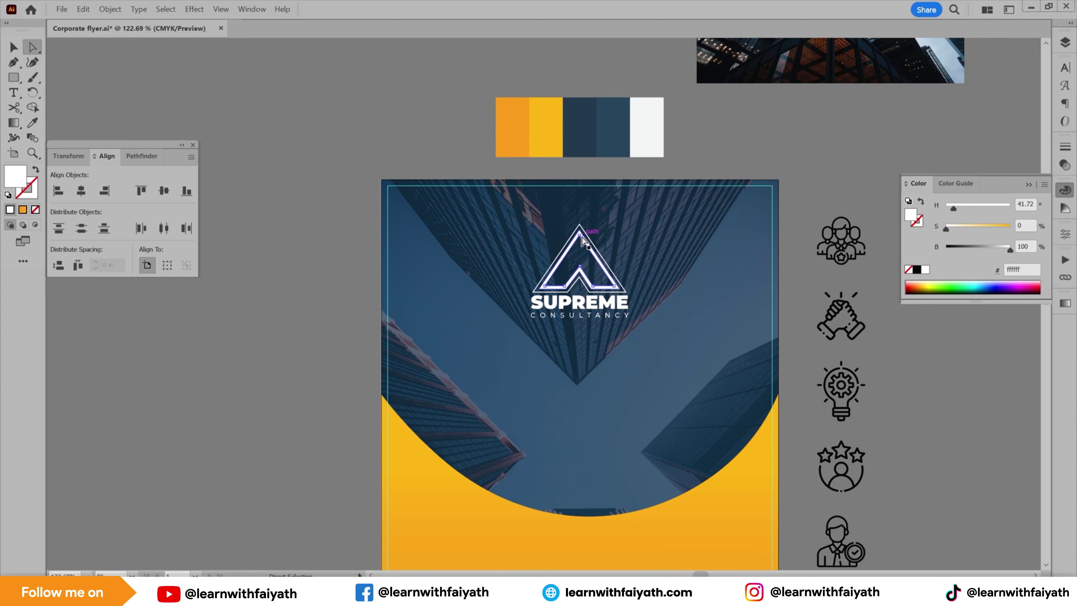
key(v)
double_click(593, 251)
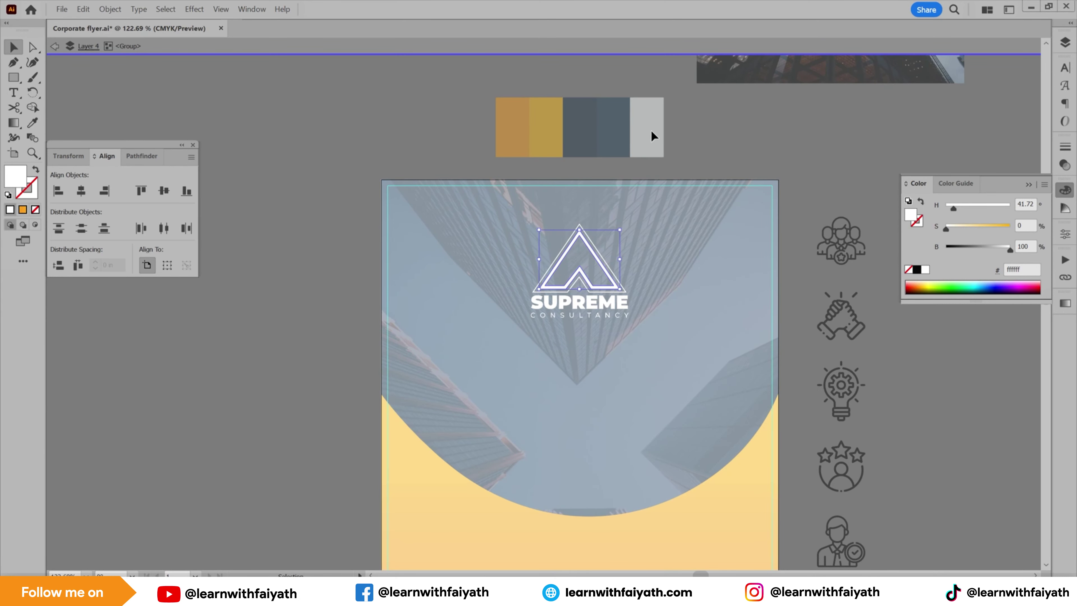
key(i)
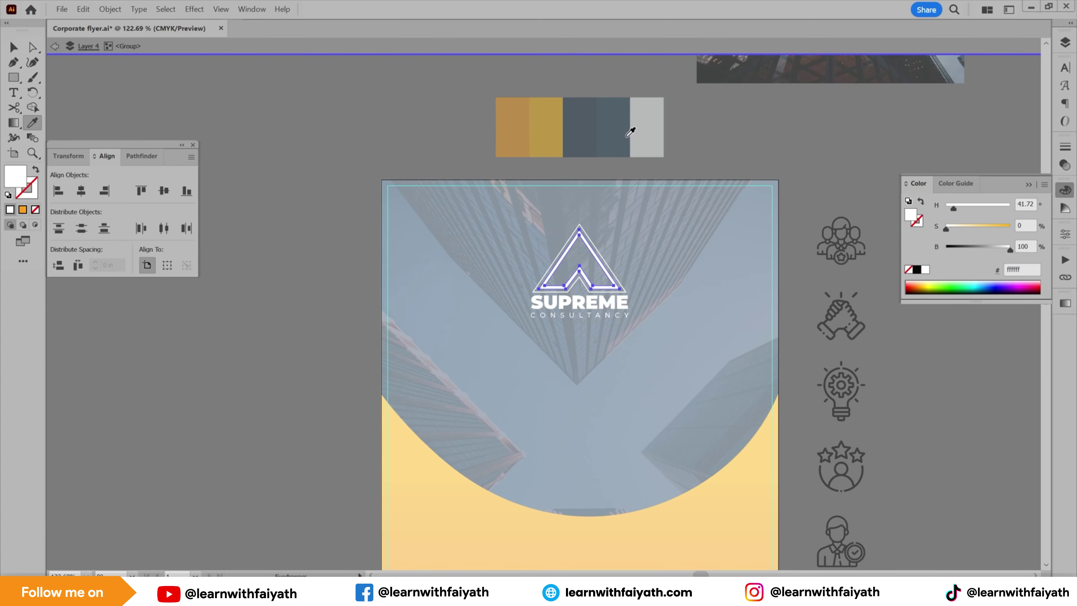
click(644, 128)
key(Escape)
key(v)
click(712, 146)
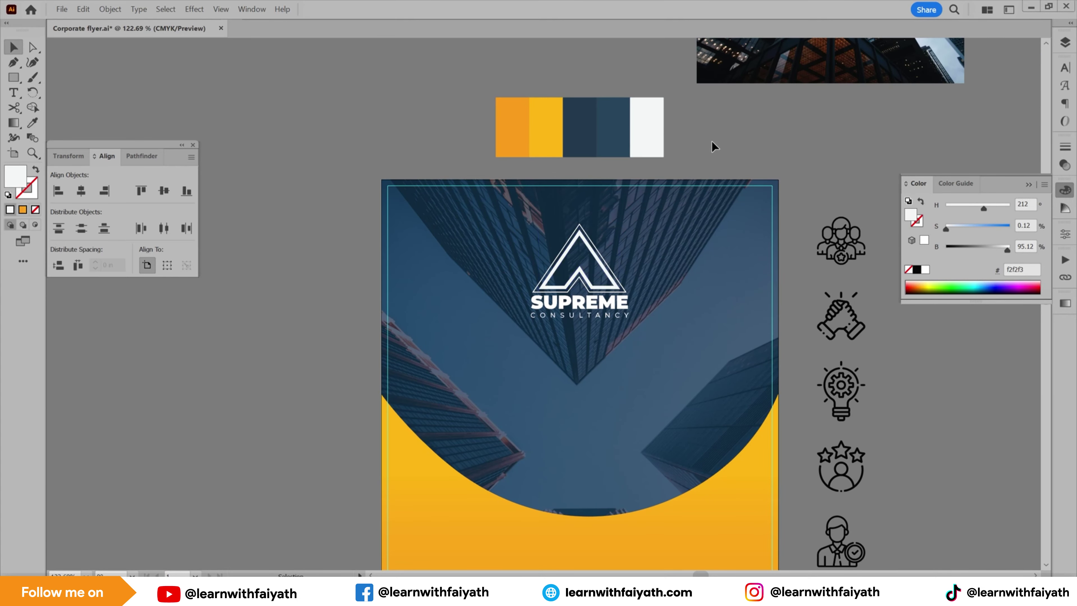
- Darken the fill of the logo's inner triangle to light gray d6d6d6
scroll(598, 284, up, 4)
double_click(617, 293)
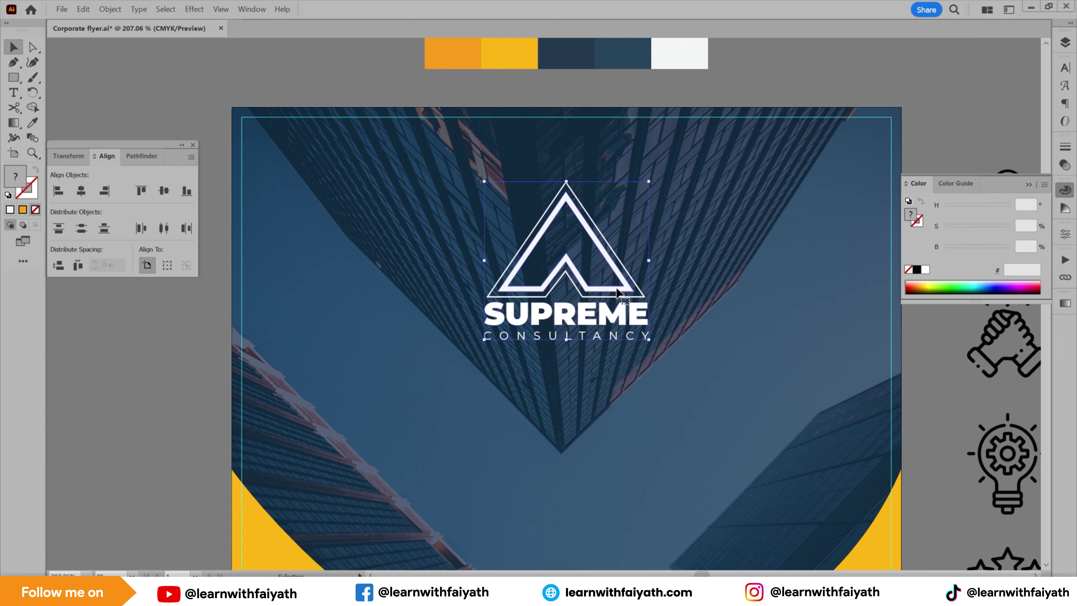
double_click(12, 176)
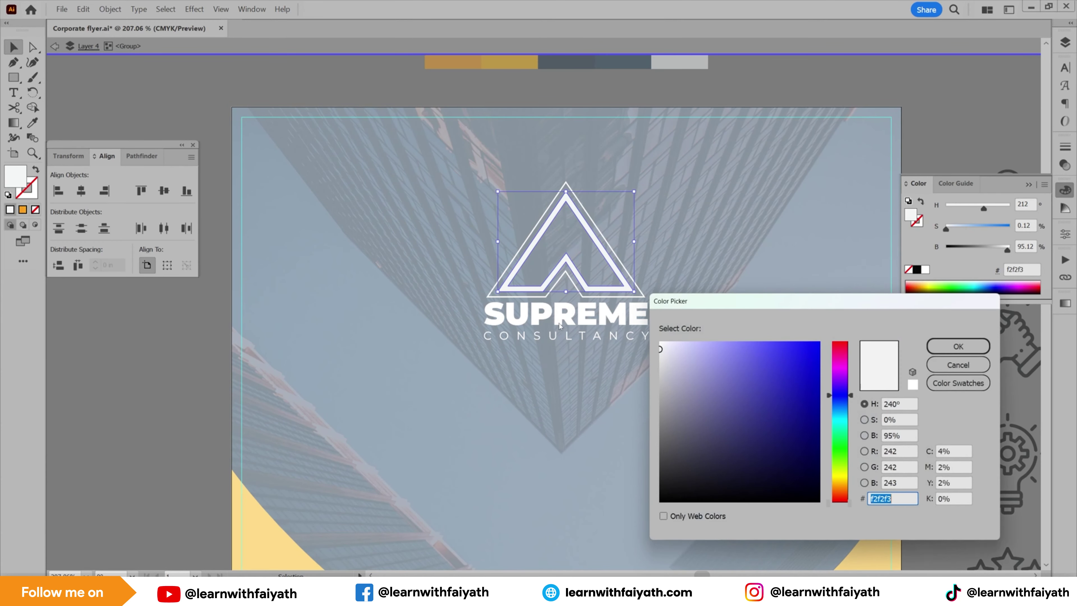
drag(669, 351, 655, 358)
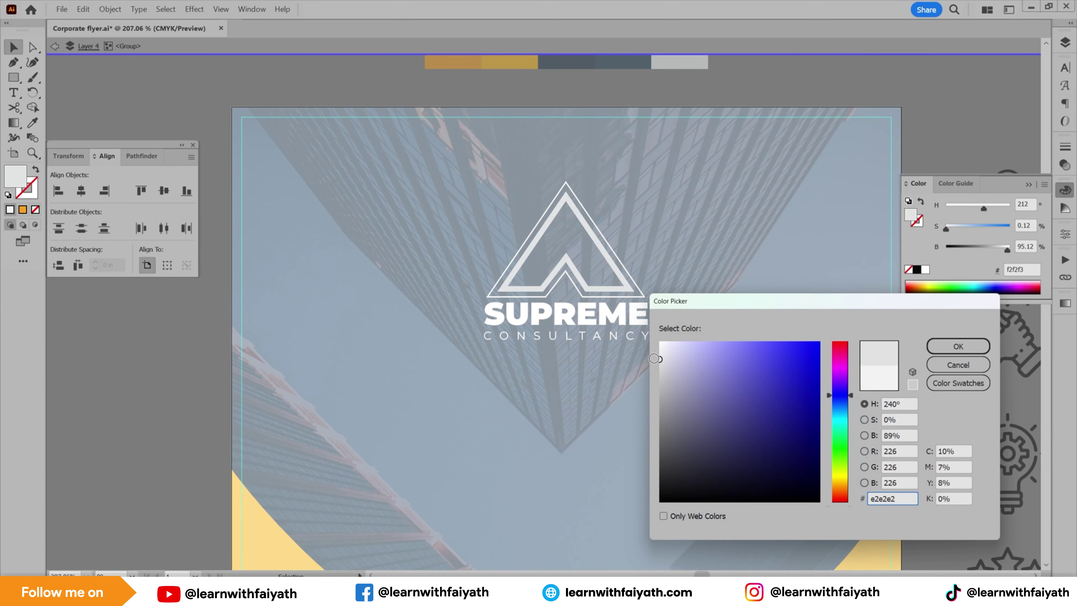
click(659, 367)
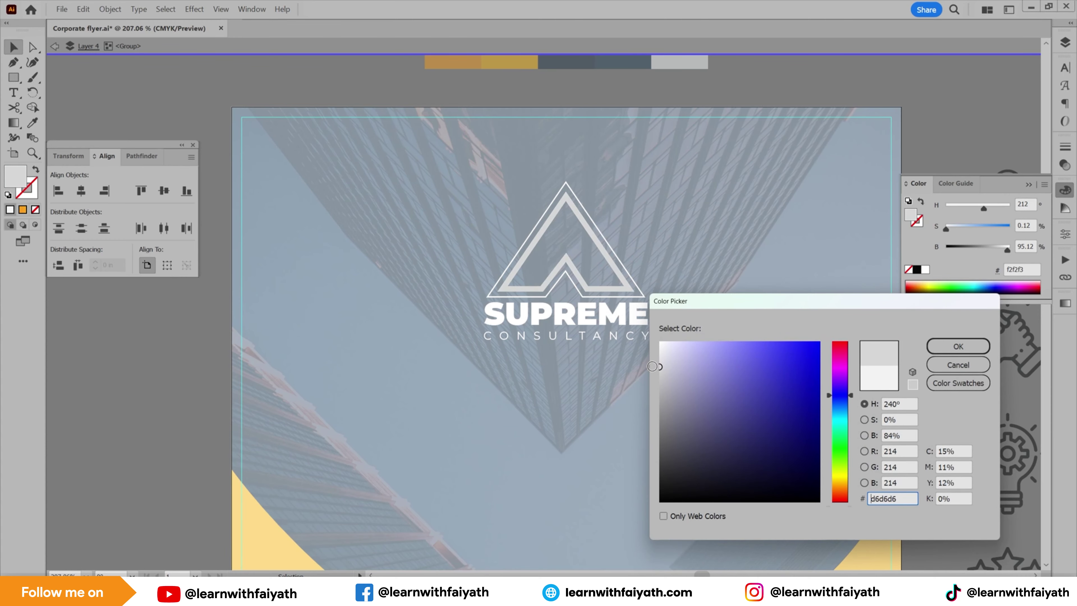
click(958, 346)
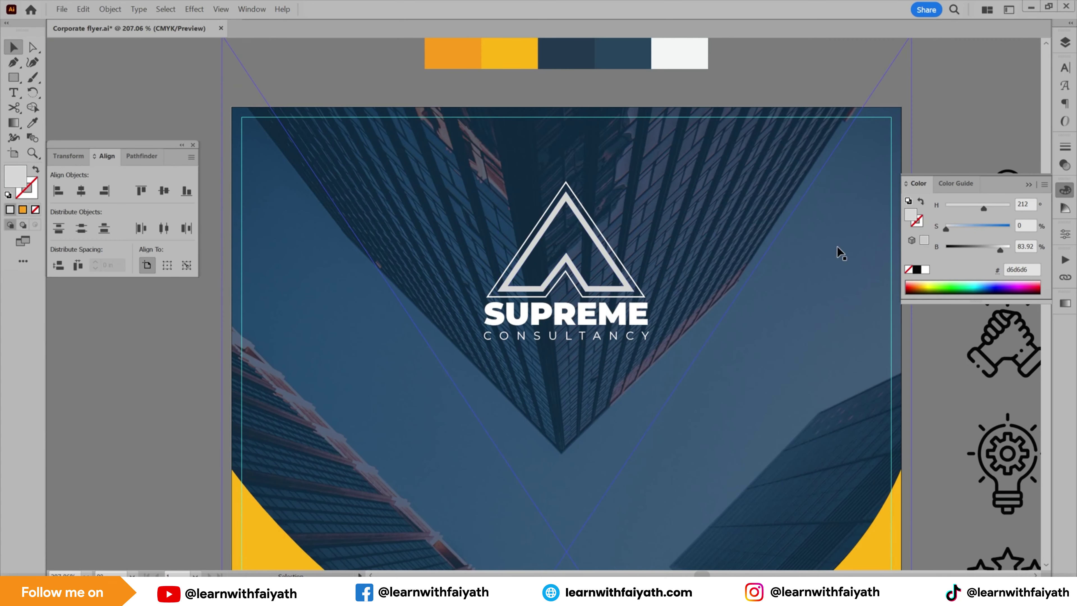
- Rearrange the column of five black service icons beside the flyer into one horizontal row
scroll(636, 285, down, 3)
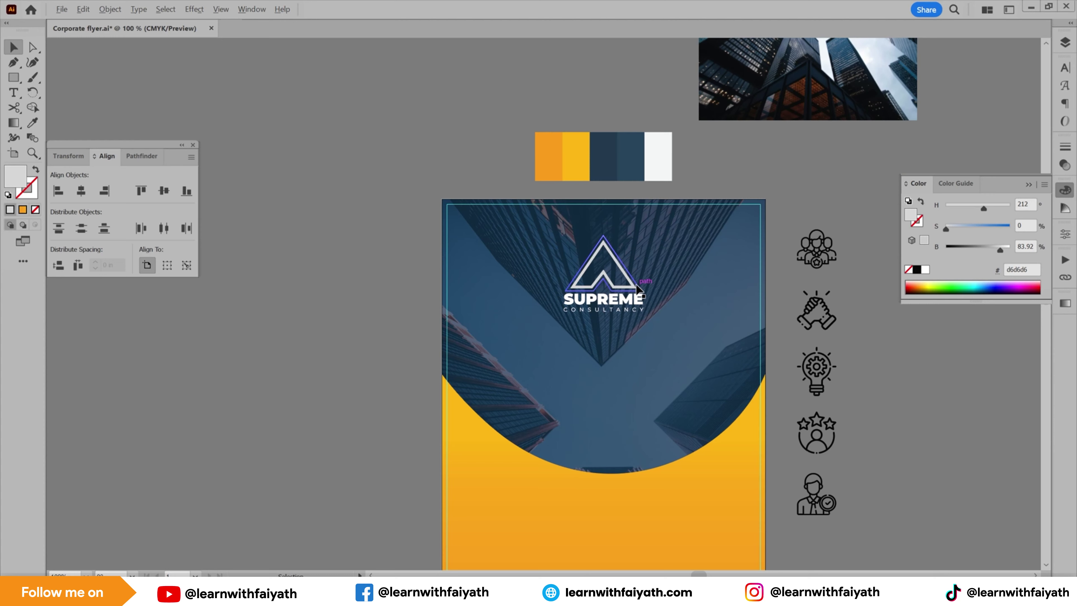
scroll(636, 285, down, 1)
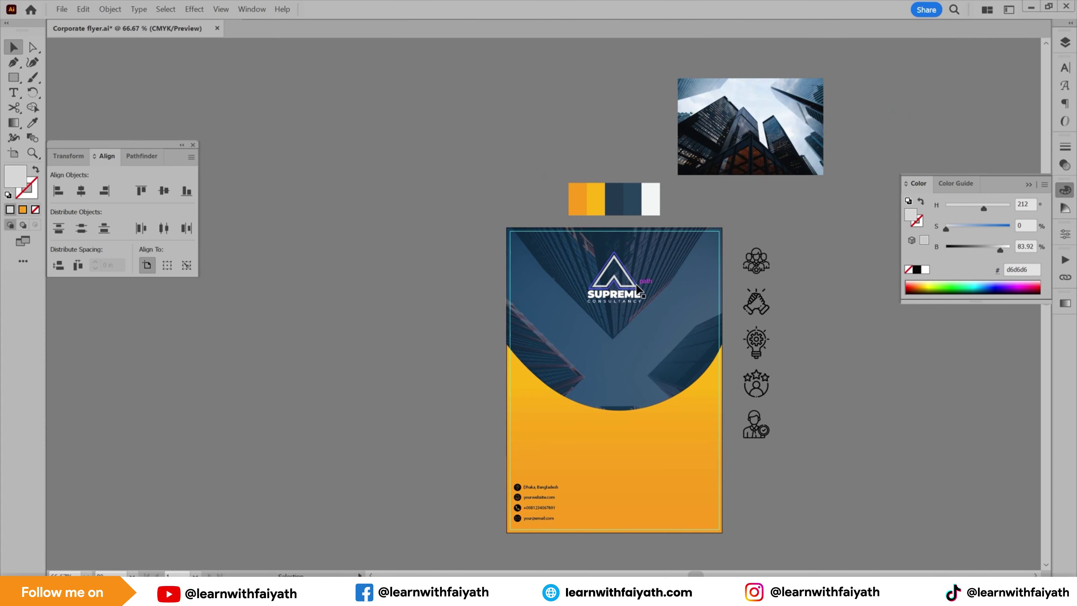
click(761, 271)
drag(765, 305, 808, 265)
scroll(763, 293, down, 2)
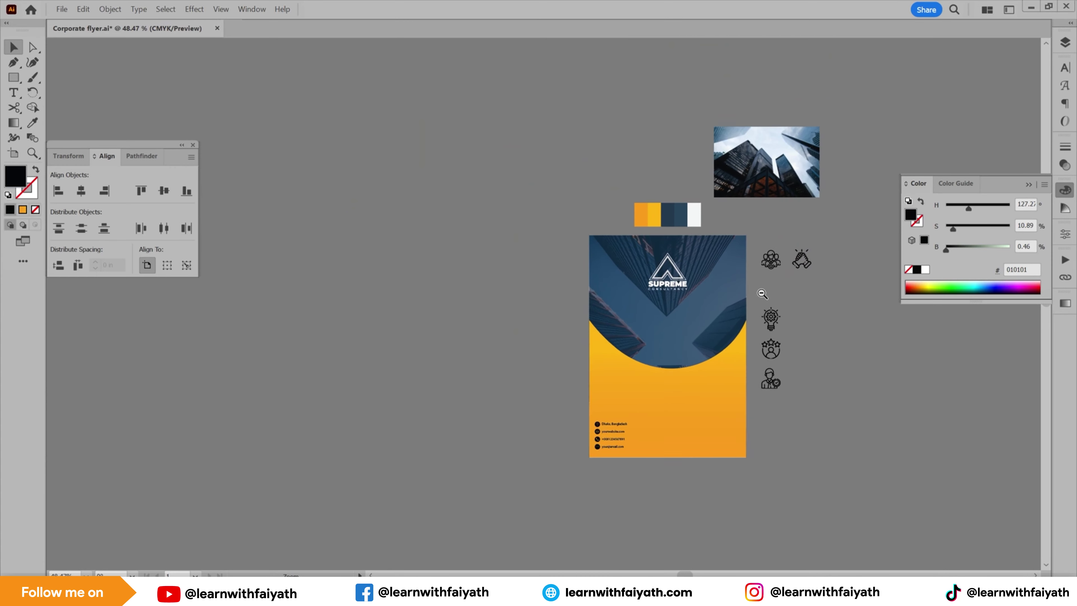
scroll(762, 293, up, 1)
drag(771, 319, 831, 258)
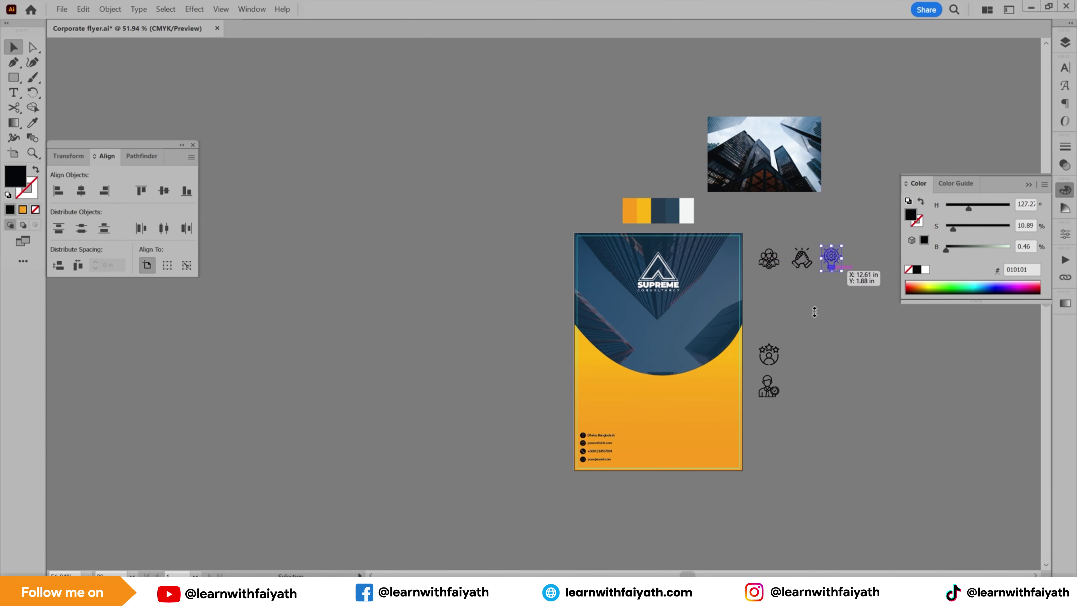
drag(770, 354, 742, 276)
key(space)
drag(669, 393, 797, 276)
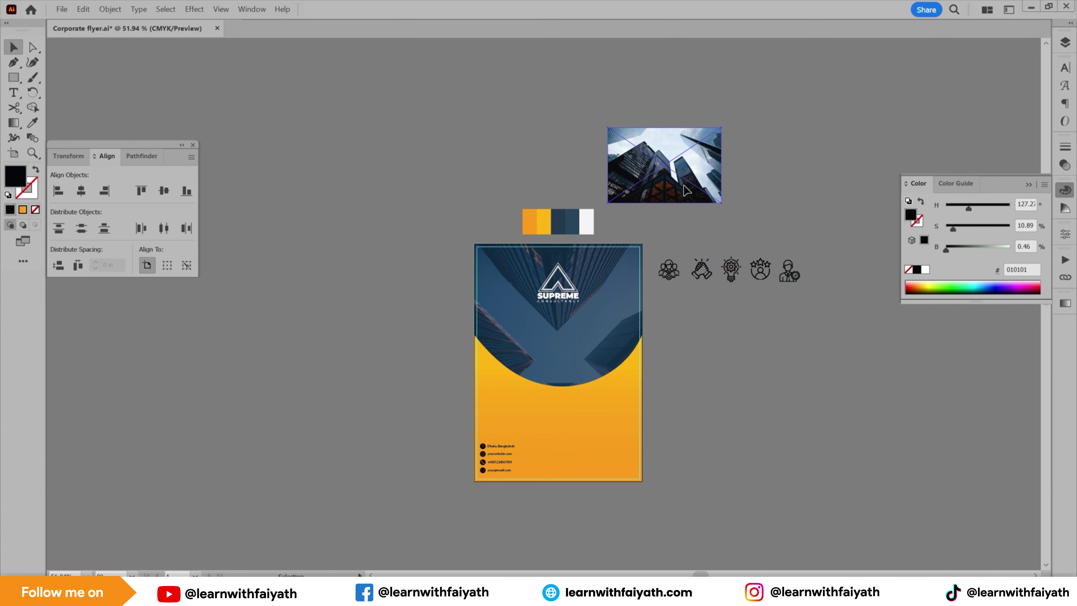
- Duplicate the gradient curved shape to the left of the flyer and move the spare building photo onto the copy
drag(697, 167, 746, 398)
drag(604, 428, 382, 428)
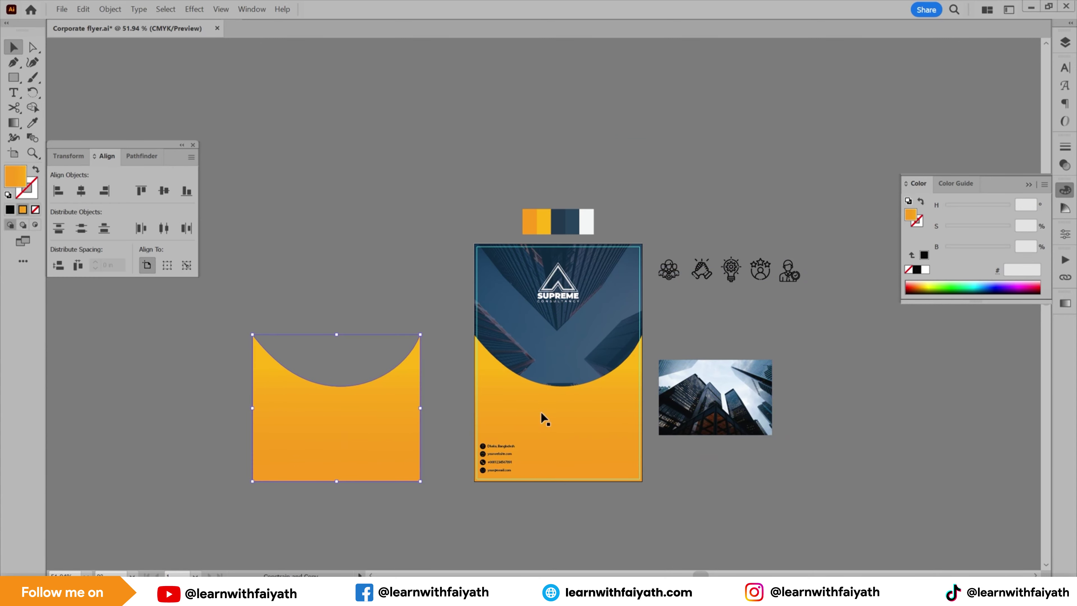
drag(708, 403, 294, 369)
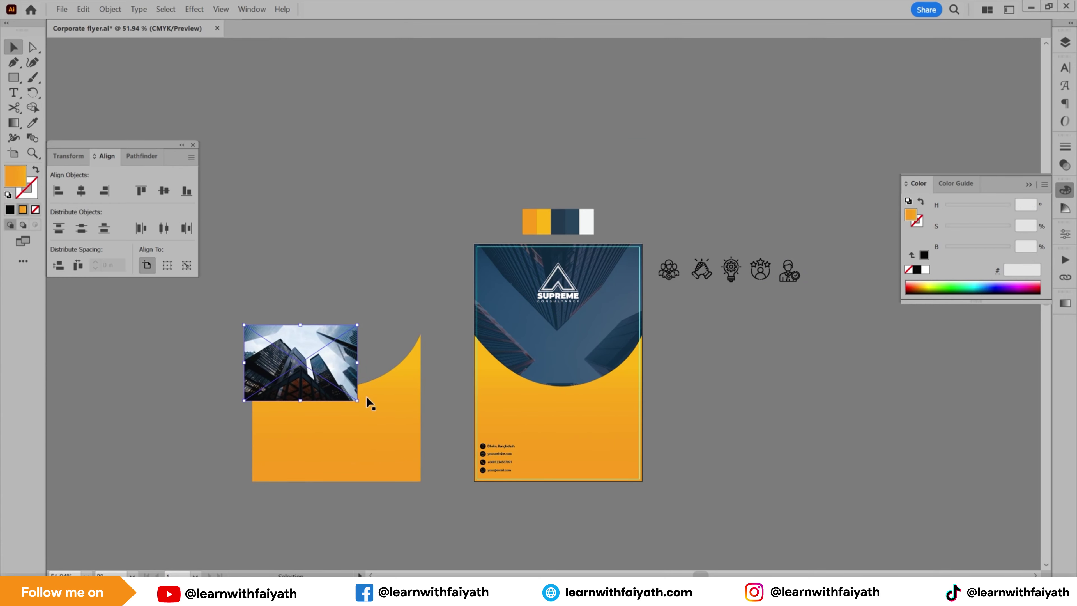
- Enlarge the building photo to cover the copied curved shape completely and send it behind that shape
drag(357, 401, 457, 466)
drag(245, 468, 221, 482)
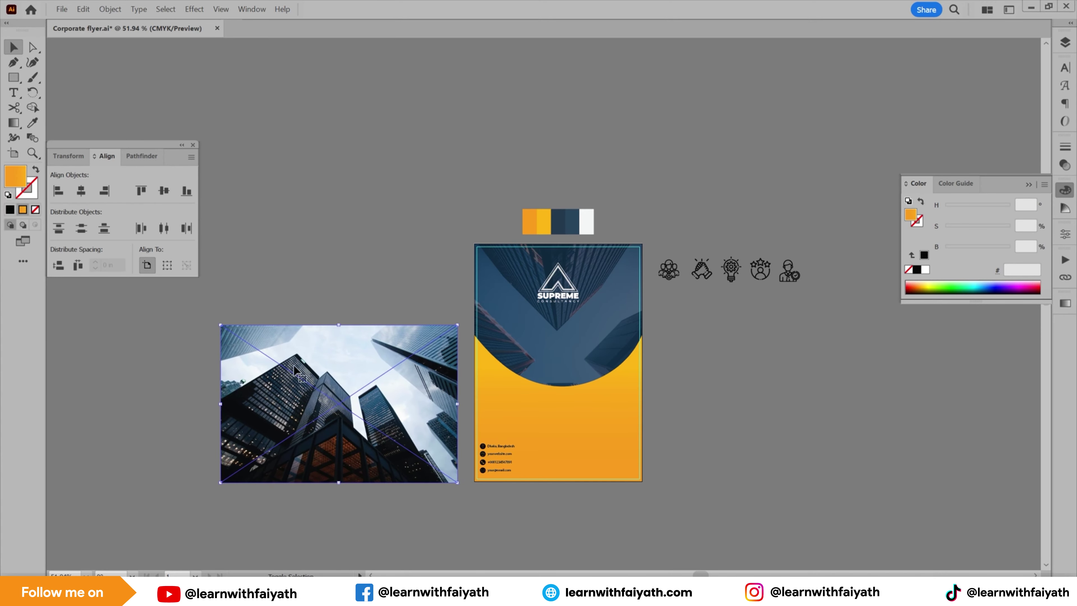
right_click(339, 374)
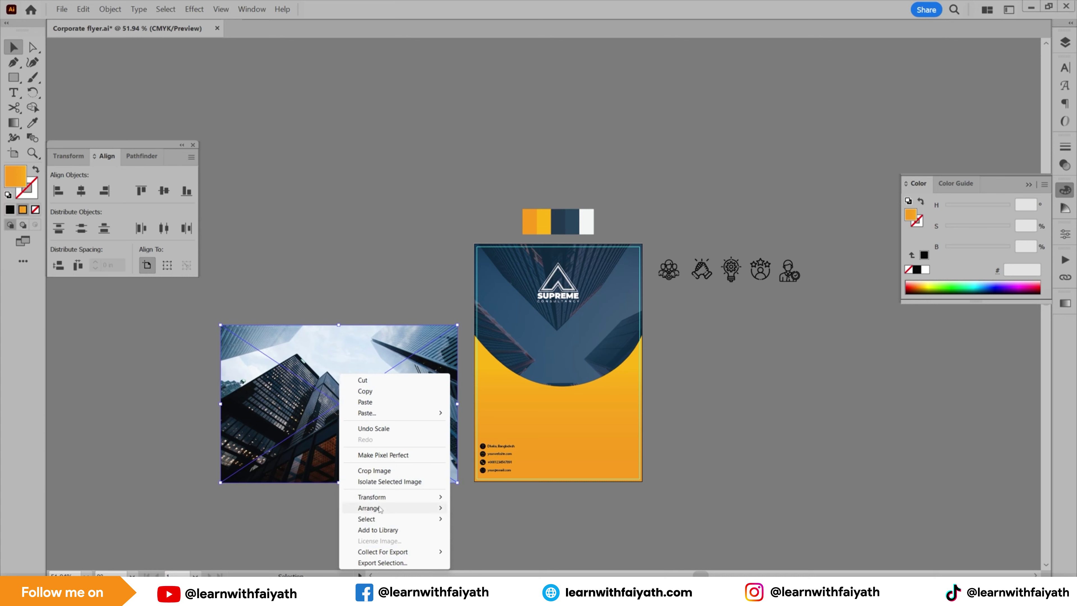
mouse_move(379, 512)
click(485, 541)
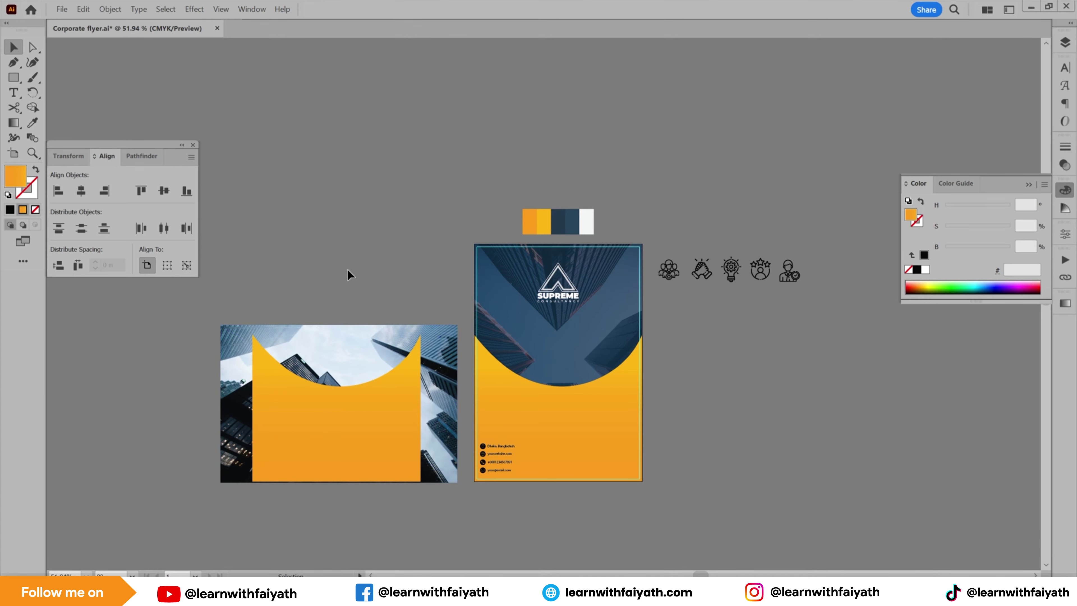
- Clip the building photo to the curved shape and place another copy of the flyer's gradient shape to its left
drag(378, 443, 404, 512)
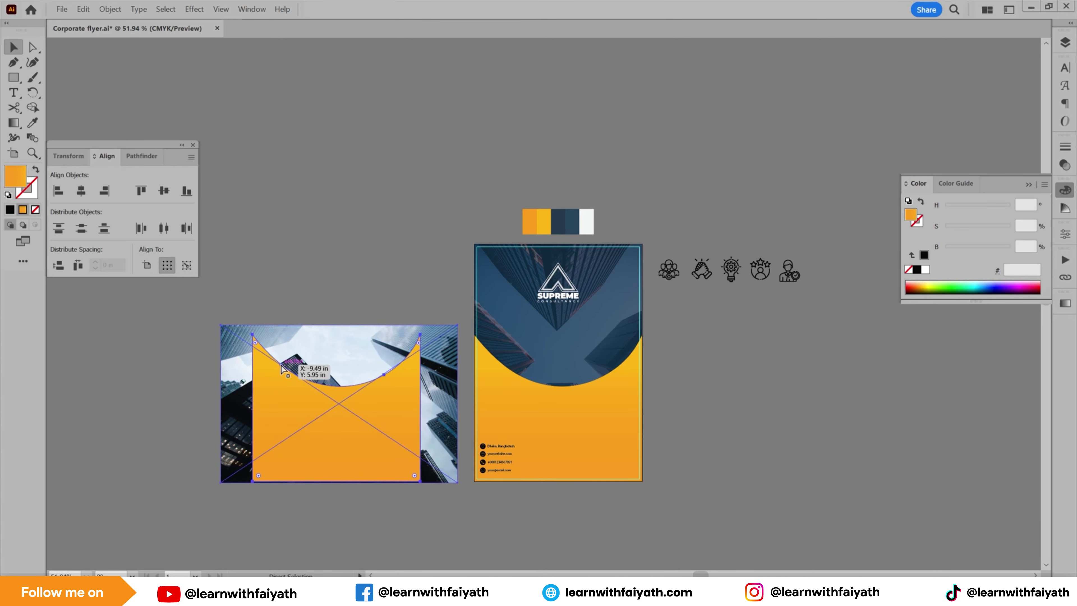
key(ctrl+7)
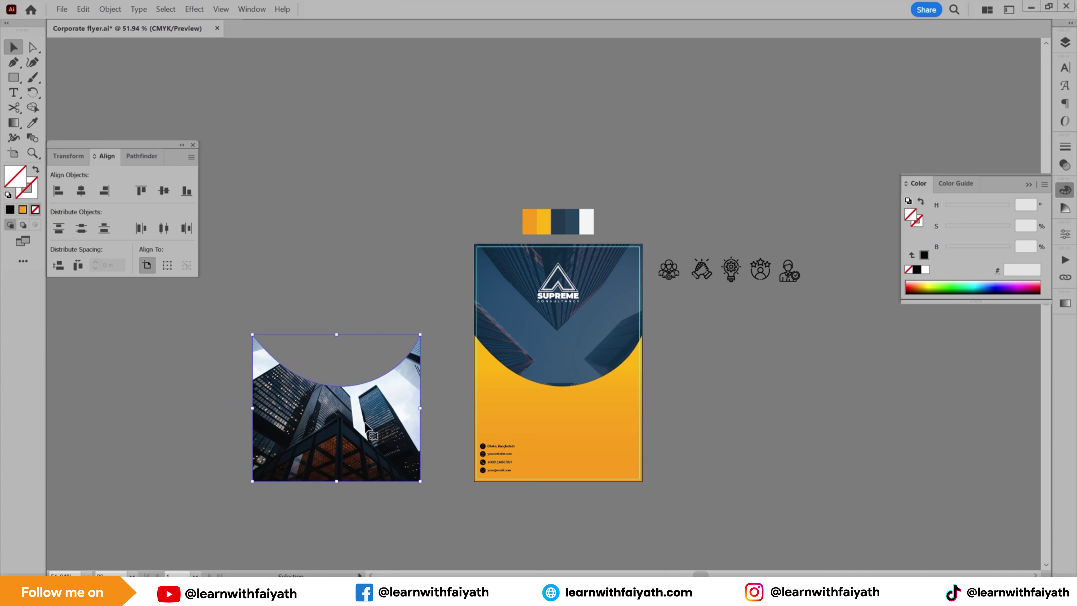
click(510, 412)
drag(556, 415, 133, 400)
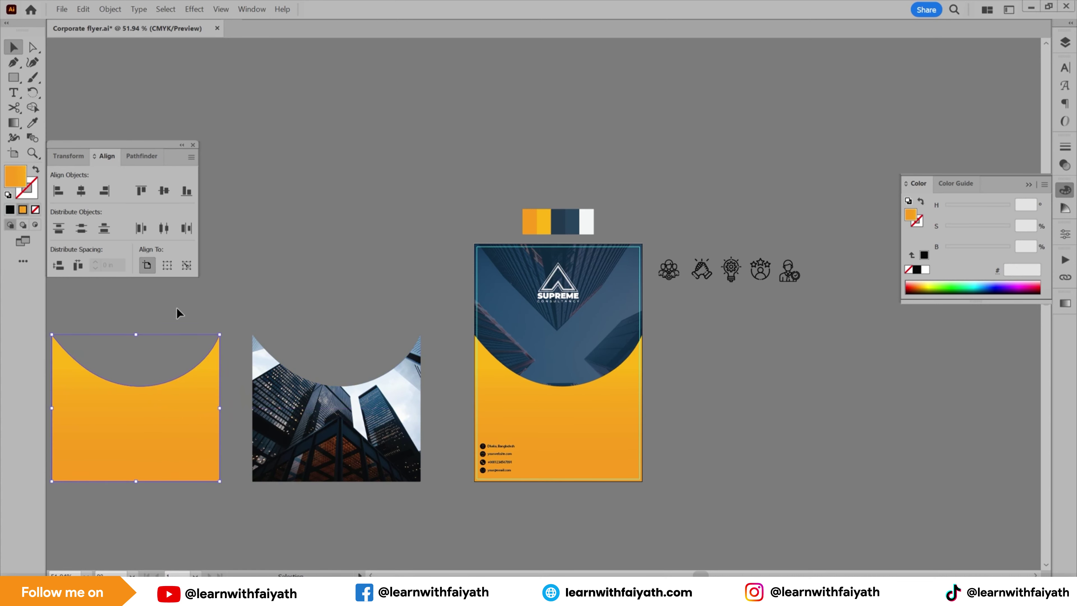
- Align the gradient copy exactly over the clipped building photo and send the photo to the back
shift+click(260, 418)
click(104, 192)
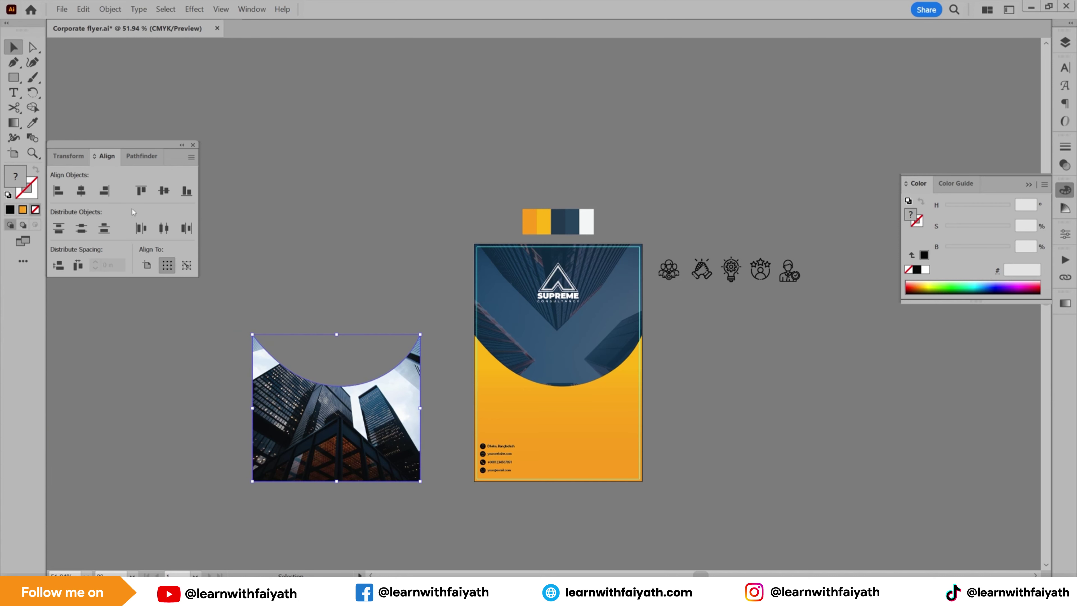
click(355, 247)
click(356, 436)
key(ctrl+shift+[)
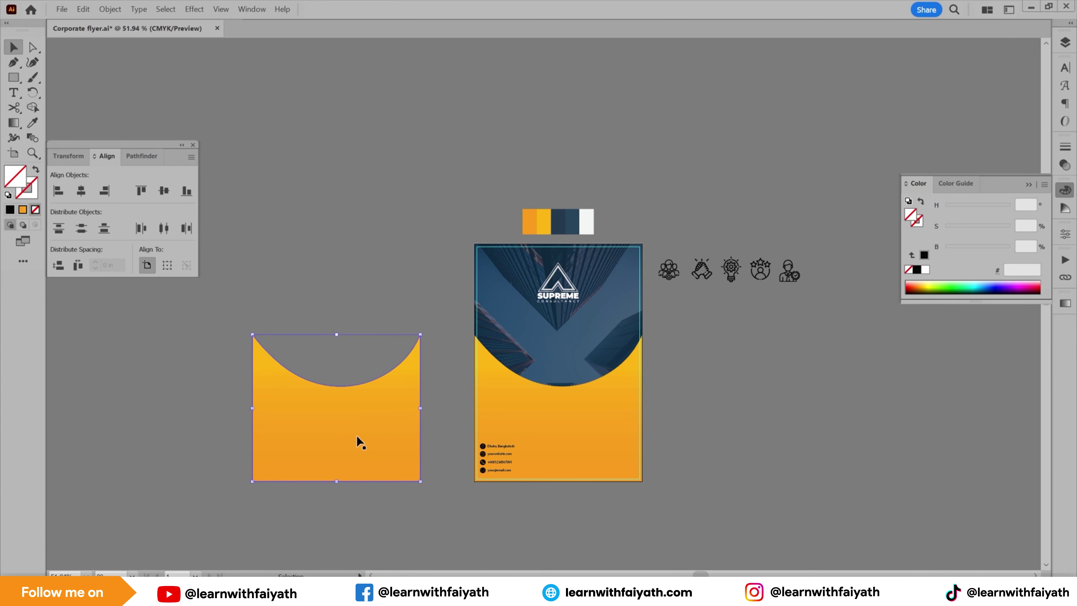
- Try the Darken, Multiply and Lighten blending modes on the gradient copy over the photo
click(381, 457)
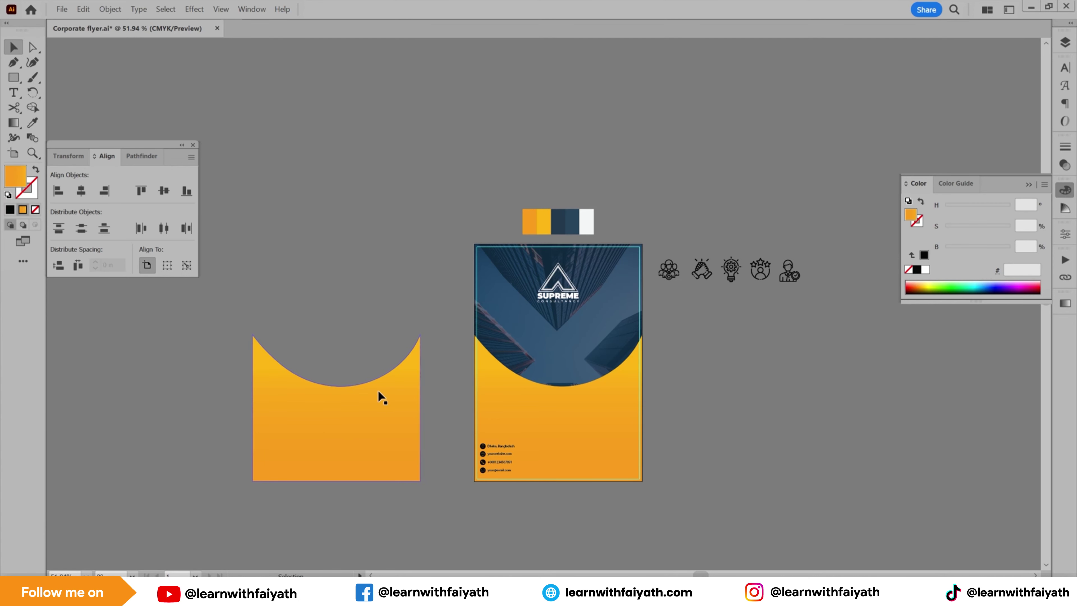
click(1066, 164)
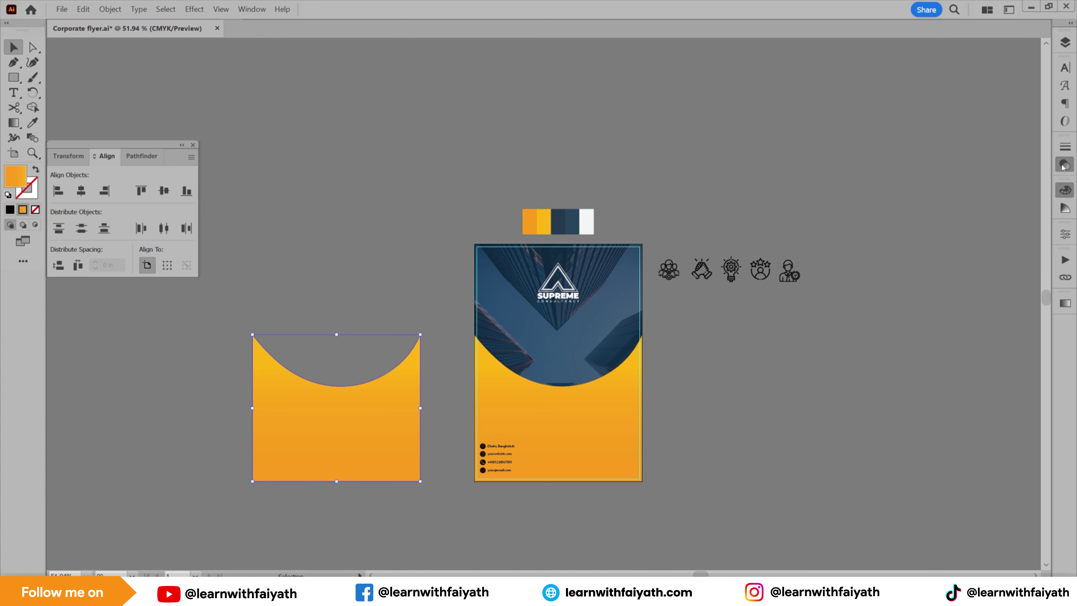
click(938, 161)
click(931, 198)
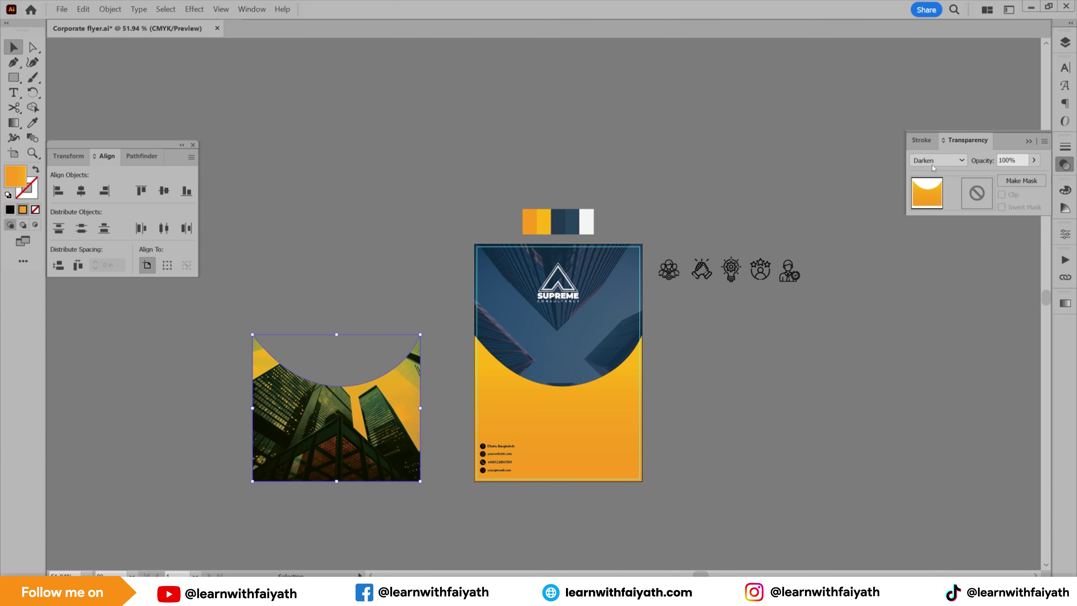
click(938, 160)
click(932, 205)
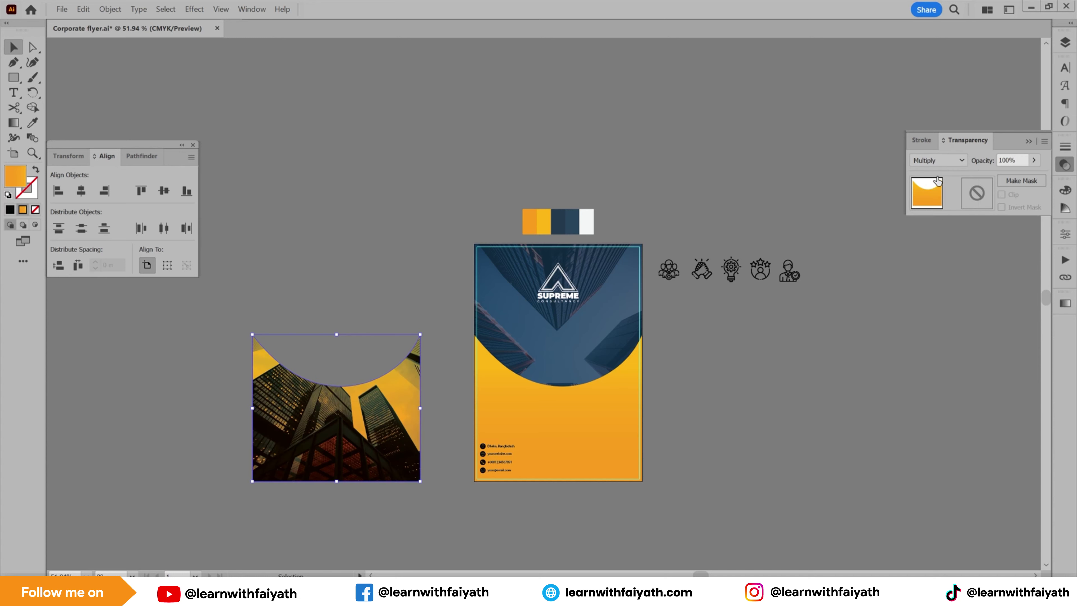
click(938, 161)
click(937, 236)
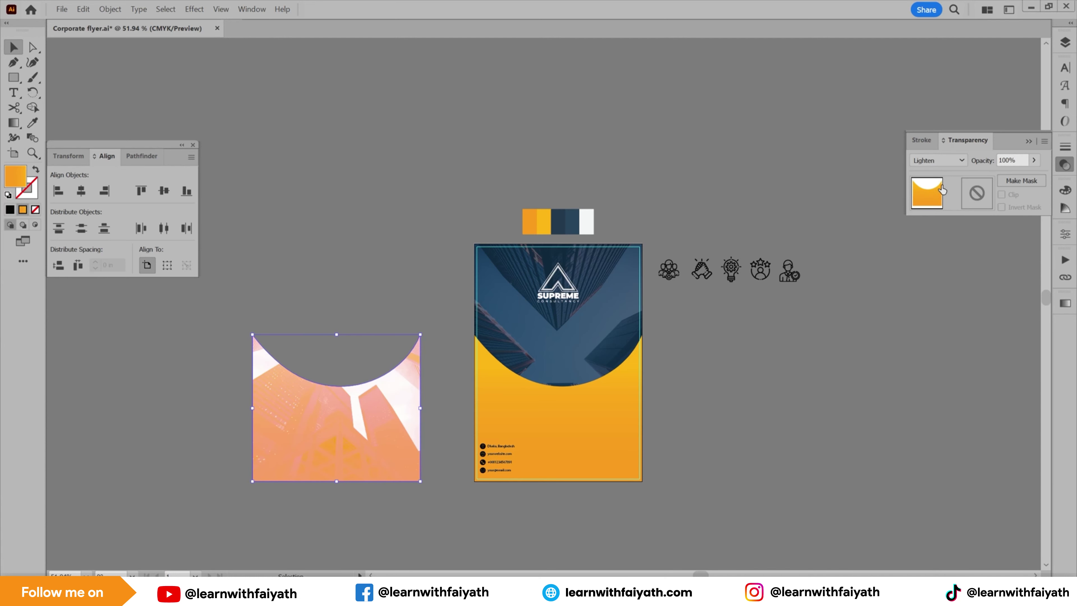
- Try Screen, Color Dodge, Soft Light and Hard Light blending on the gradient copy
click(938, 161)
click(935, 250)
click(938, 161)
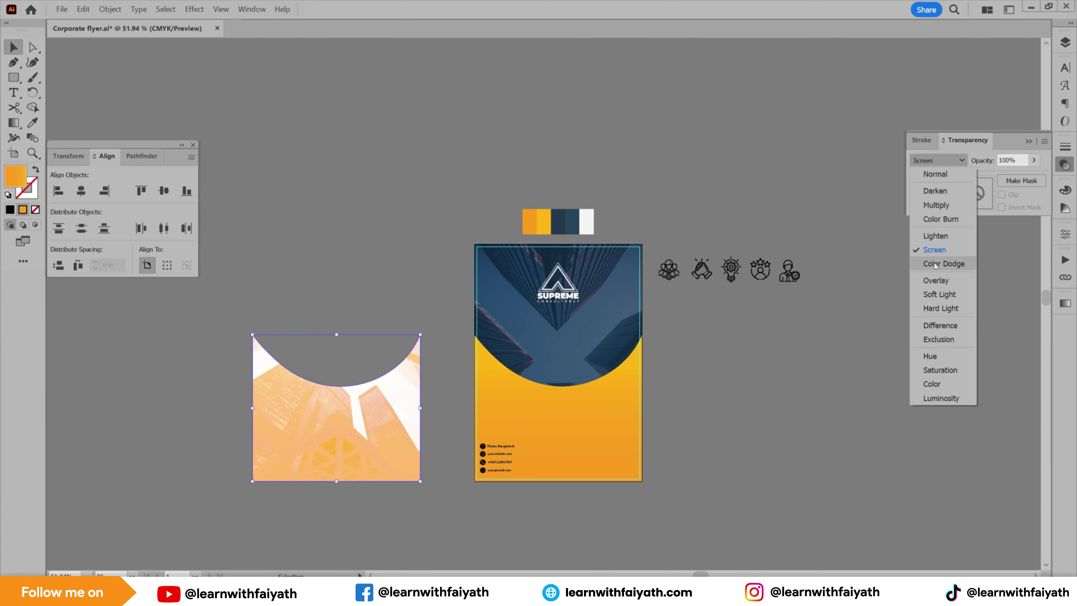
click(935, 263)
click(938, 161)
click(939, 294)
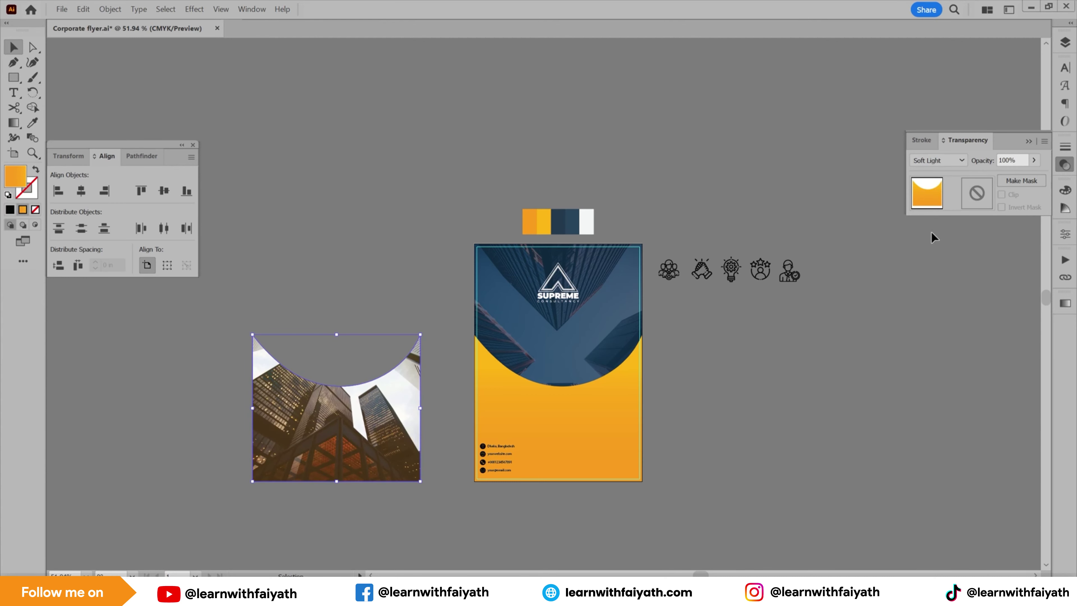
click(938, 161)
click(934, 308)
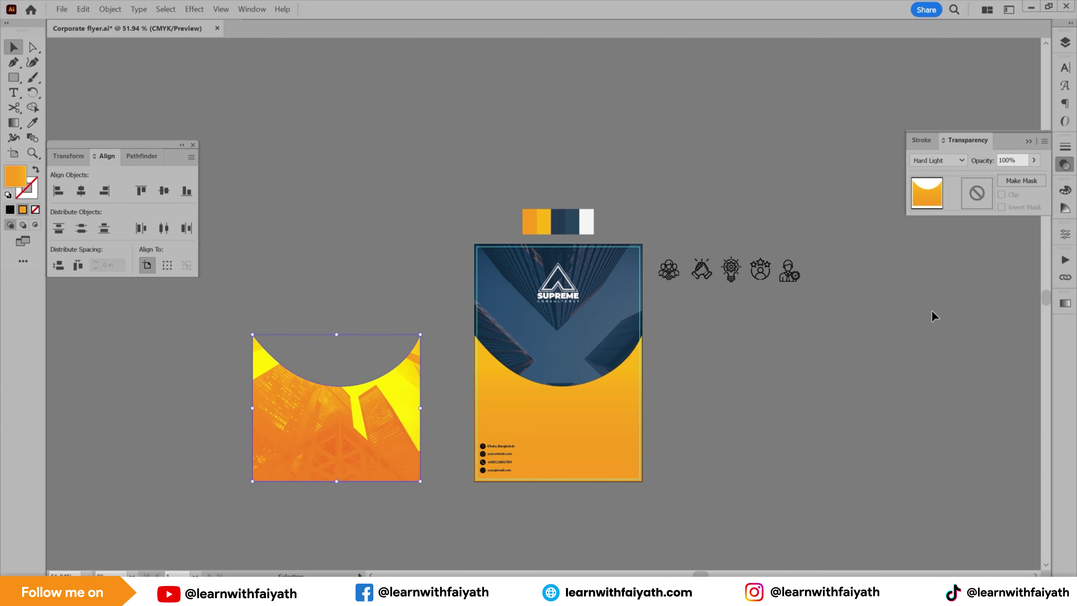
- Try Difference blending on the gradient copy, then restore its blending mode to Normal
click(938, 161)
click(929, 325)
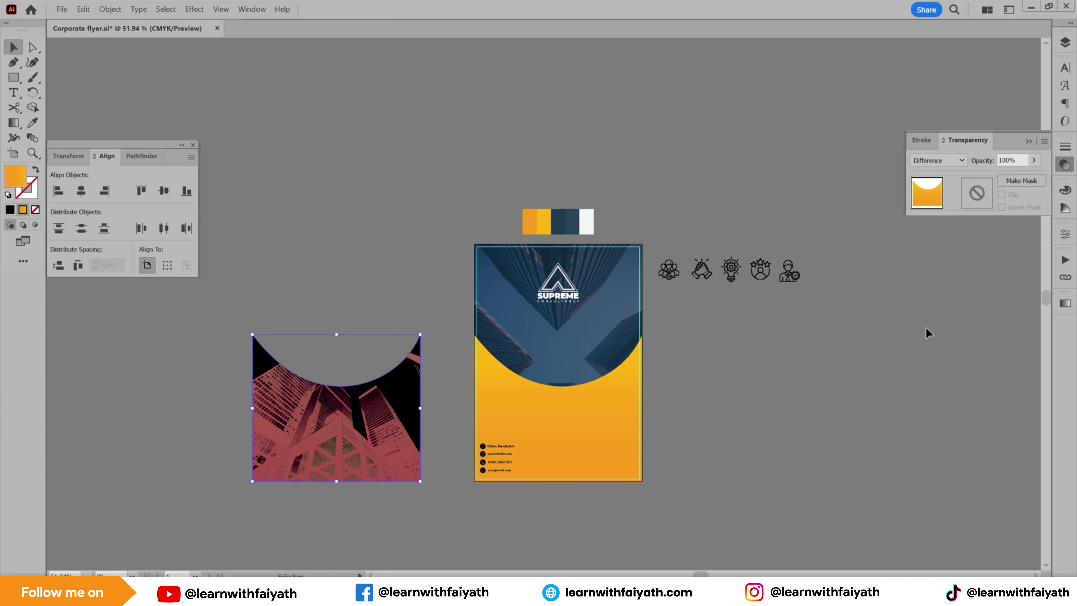
click(890, 372)
click(392, 420)
click(938, 160)
click(923, 176)
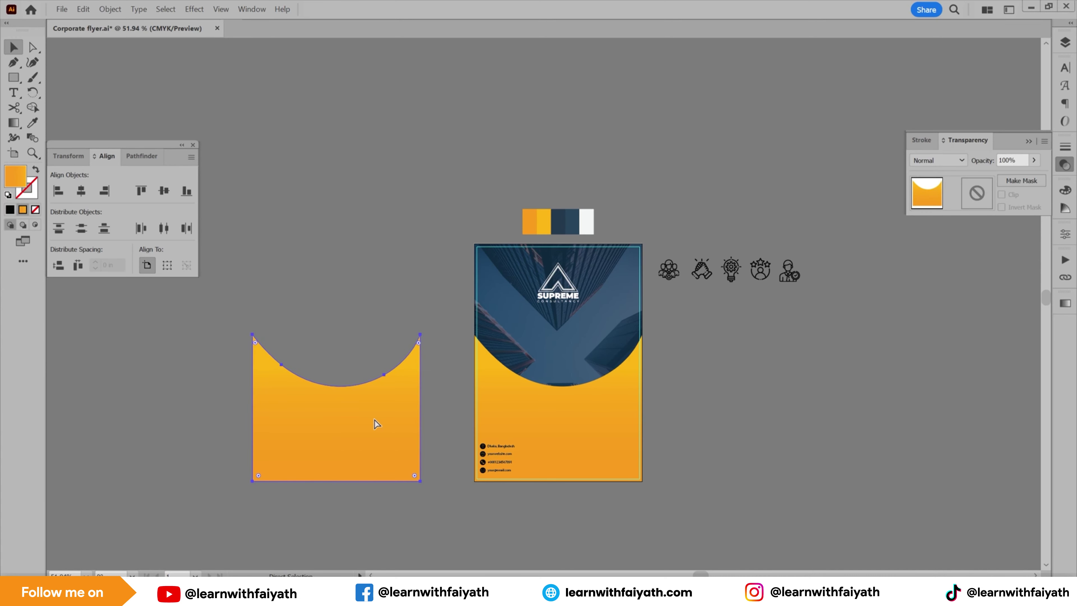
- Put the clipped photo in front of the gradient copy and try Color Burn, Multiply, Darken and Soft Light blending on it
click(379, 402)
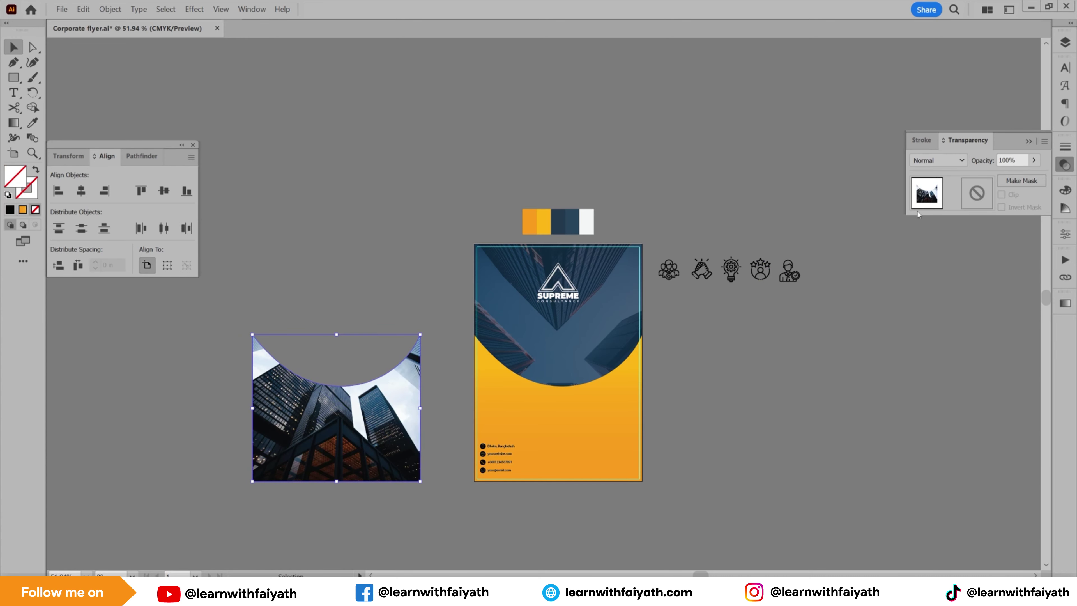
click(938, 160)
click(940, 219)
click(938, 160)
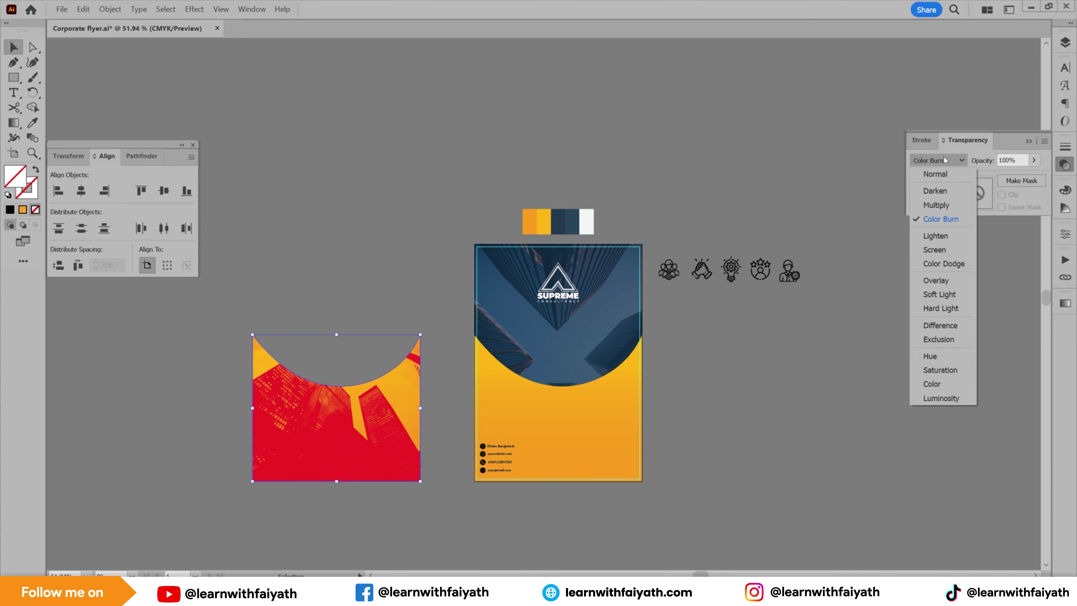
click(931, 205)
click(938, 160)
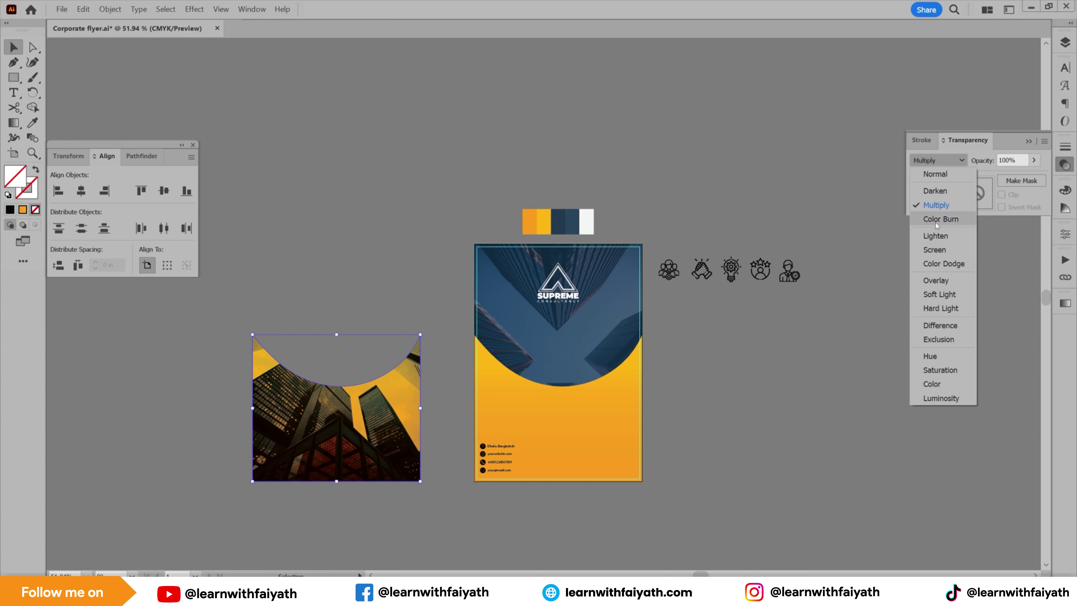
click(936, 192)
click(937, 162)
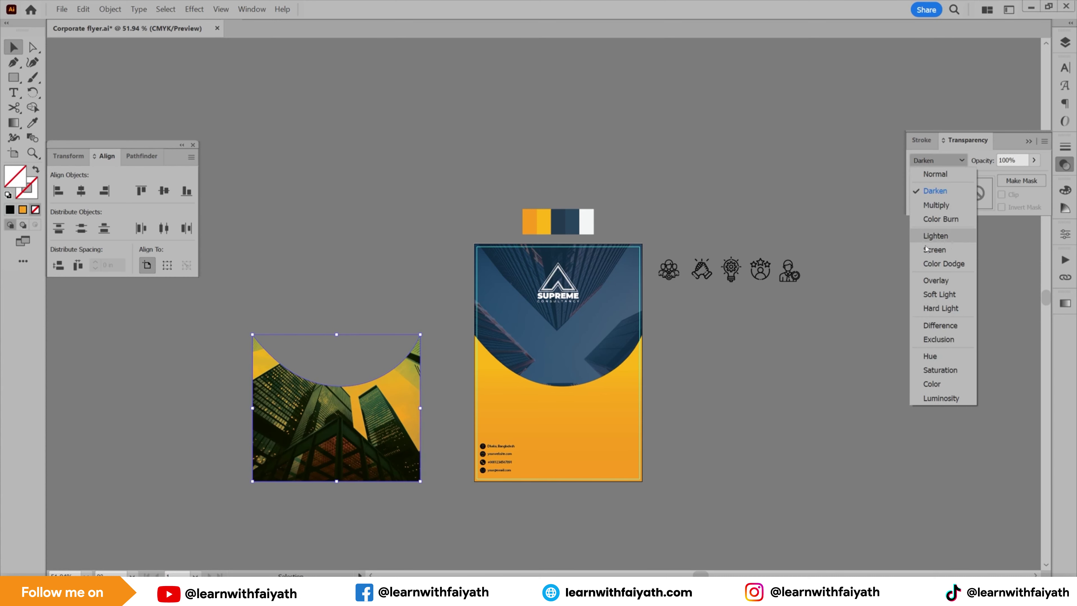
click(940, 301)
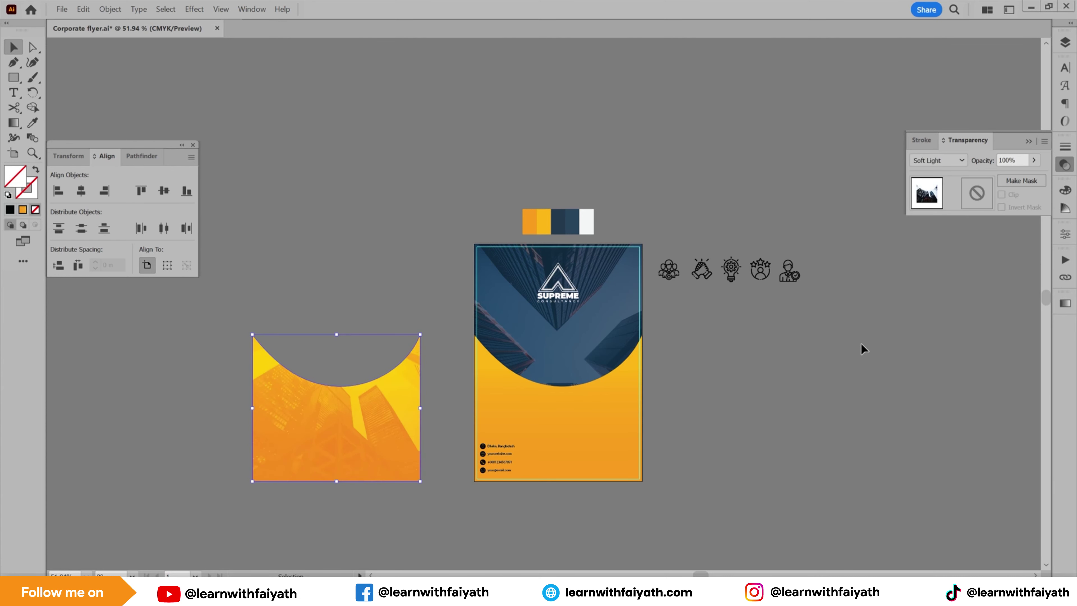
- Compare Hard Light, Difference and Hue blending on the clipped photo
click(940, 160)
click(941, 308)
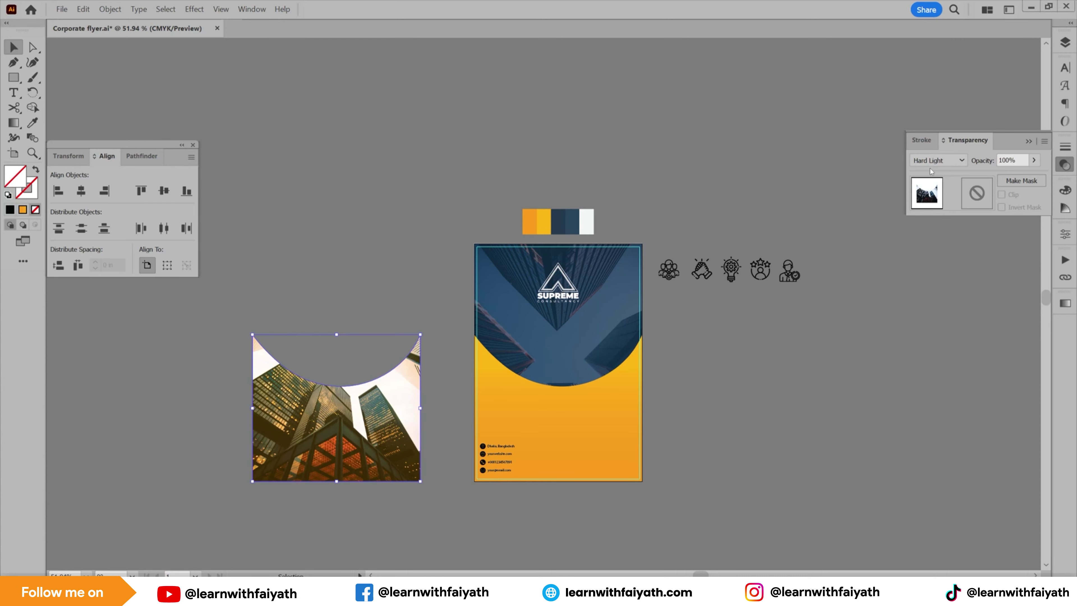
click(939, 161)
click(940, 326)
click(939, 161)
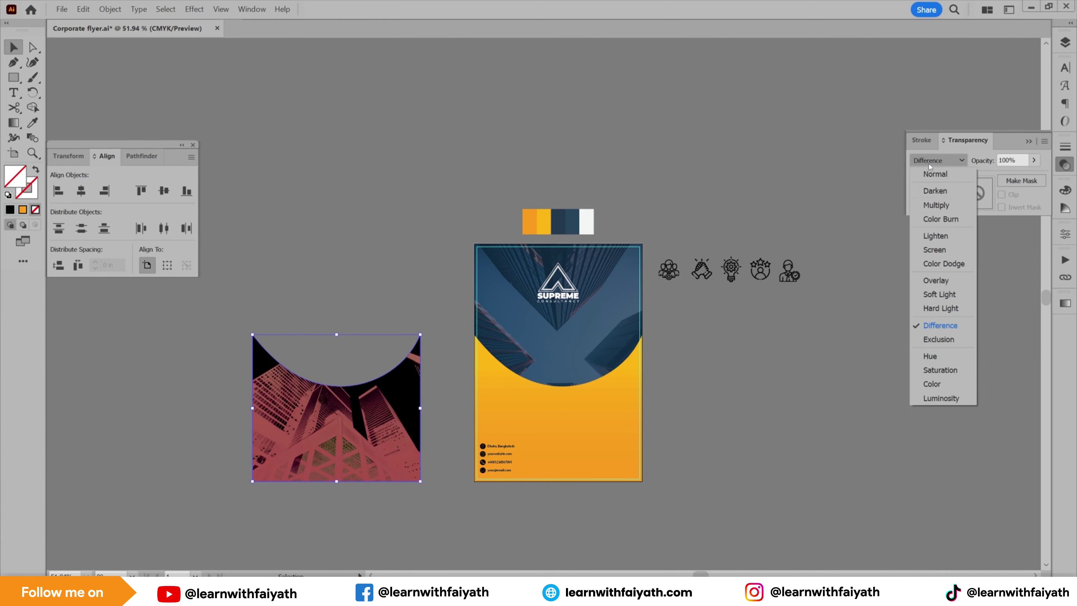
click(938, 357)
click(937, 160)
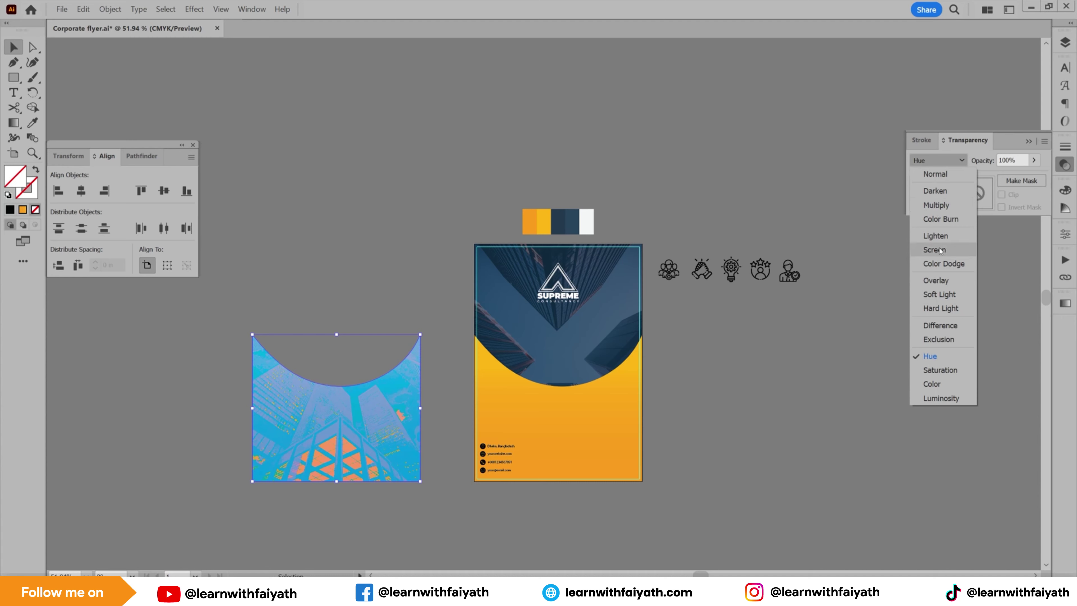
click(940, 325)
click(921, 165)
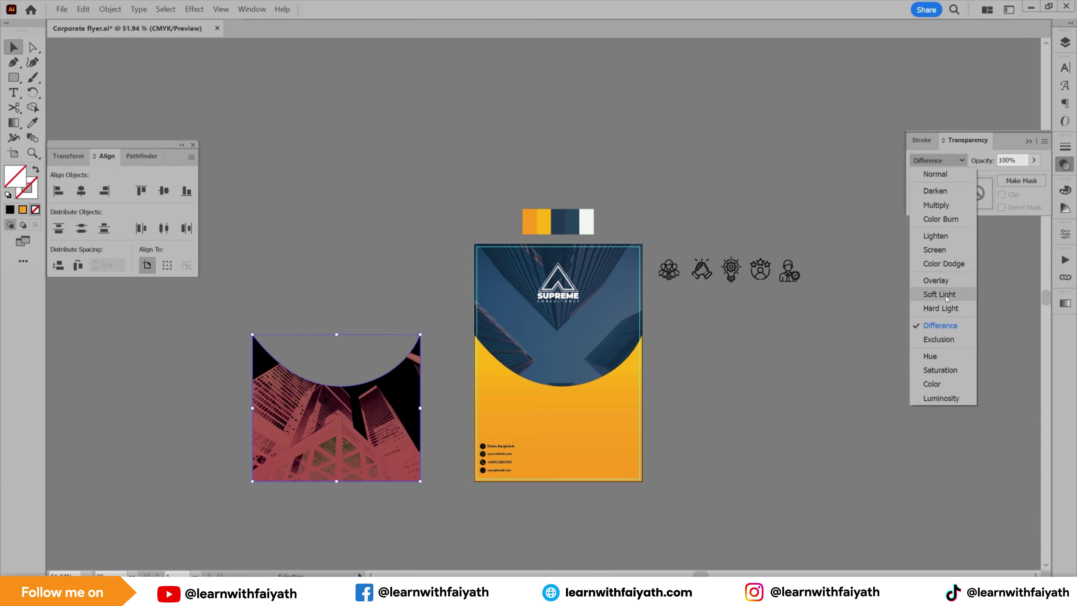
click(941, 309)
- Set the clipped photo to Soft Light blending and reduce its opacity to 49%
click(938, 161)
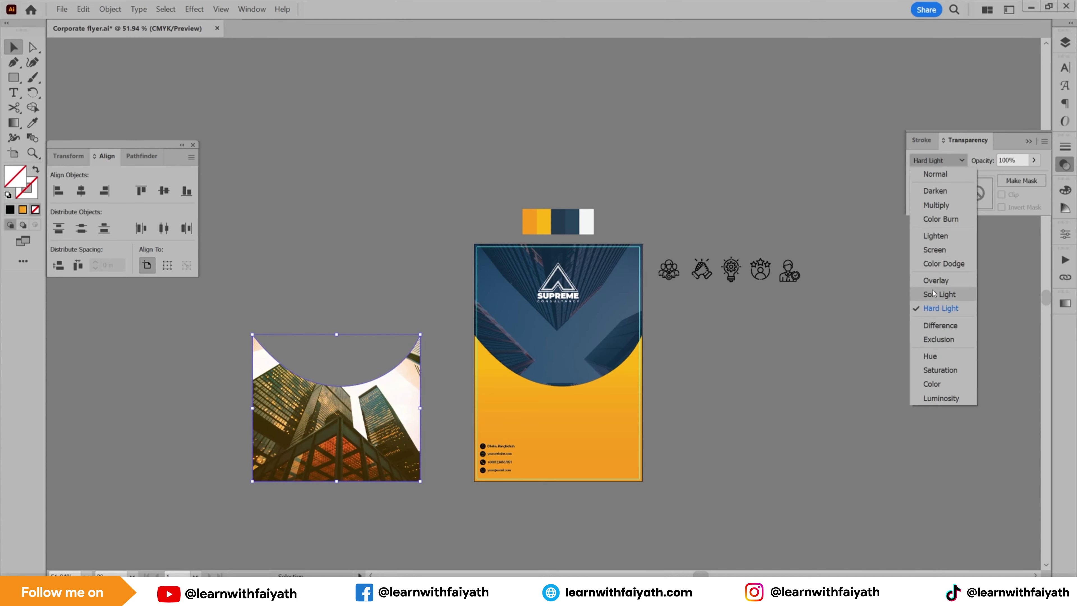
click(935, 294)
key(ctrl+shift+a)
click(392, 434)
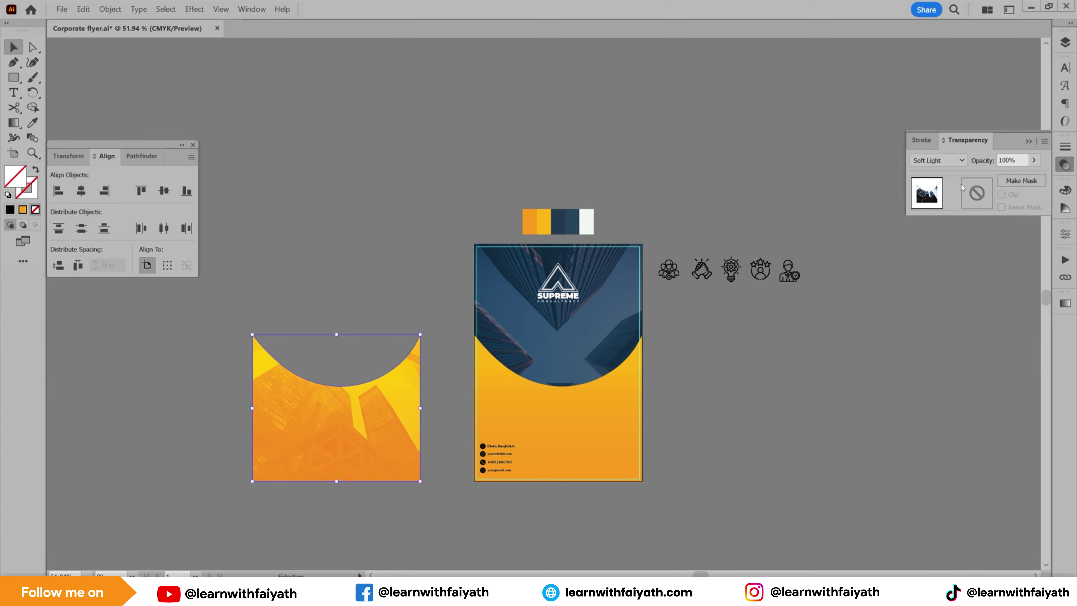
click(1034, 160)
drag(1031, 177, 992, 179)
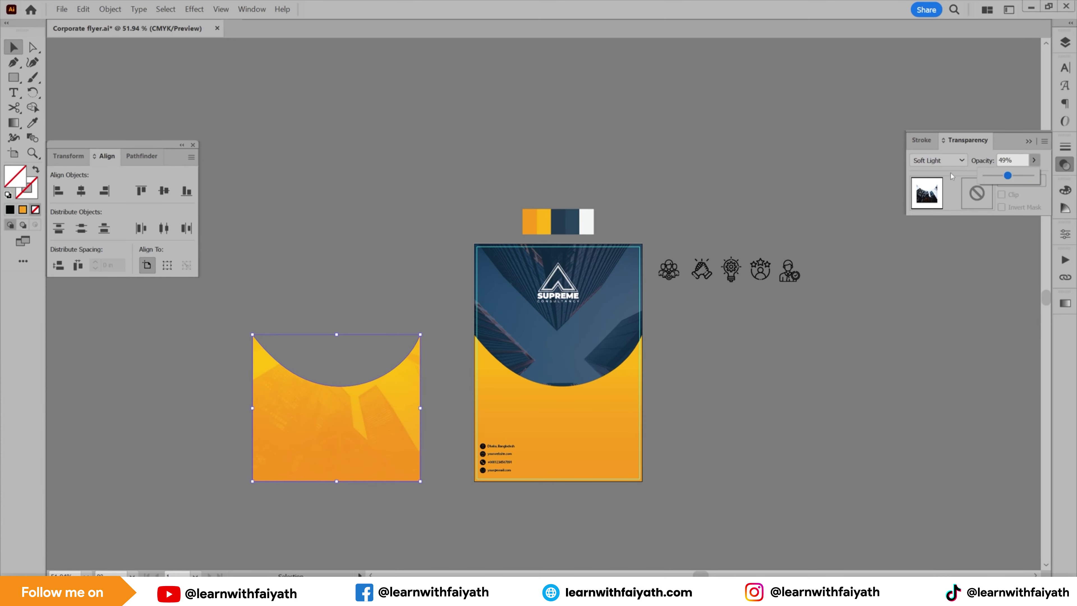
- Try Saturation, Color and Color Burn blending on the semi-transparent clipped photo
click(954, 163)
click(938, 369)
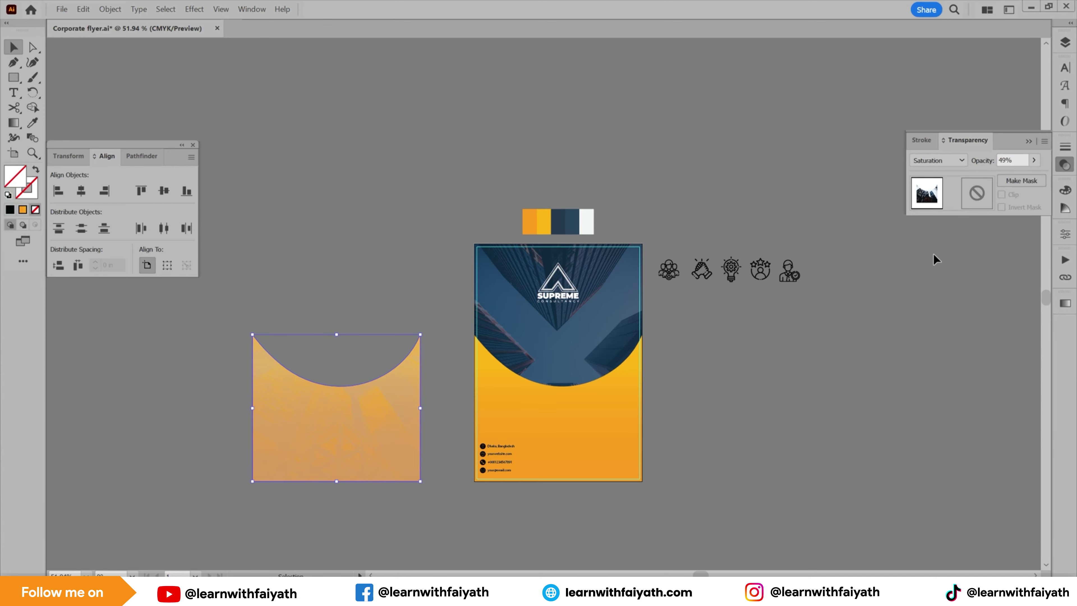
click(939, 161)
click(941, 384)
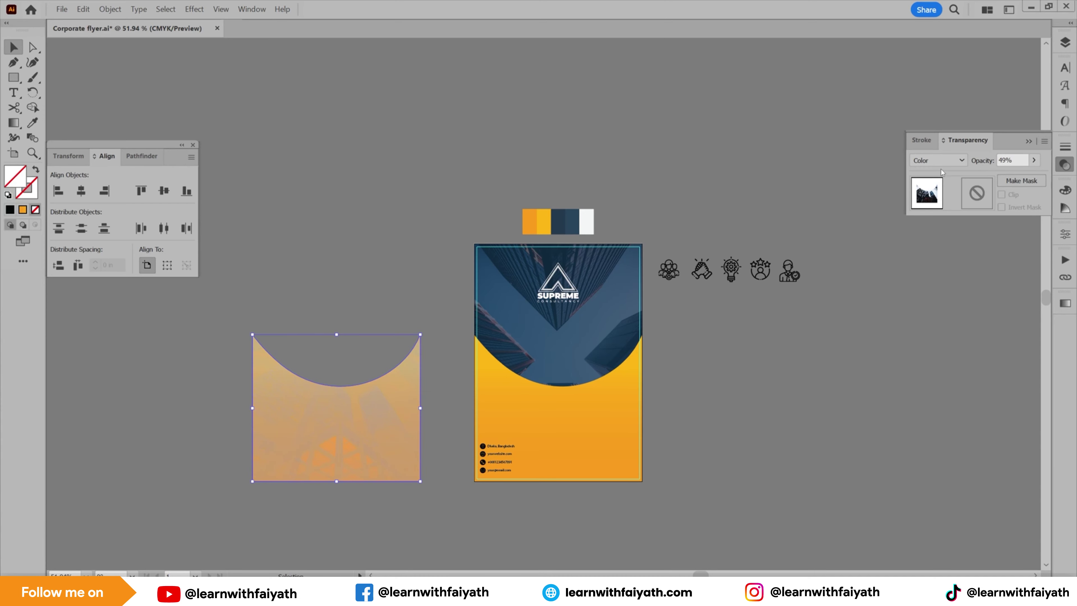
click(940, 160)
click(940, 219)
- Set the clipped photo to Multiply blending and reduce its opacity to 12%
click(939, 161)
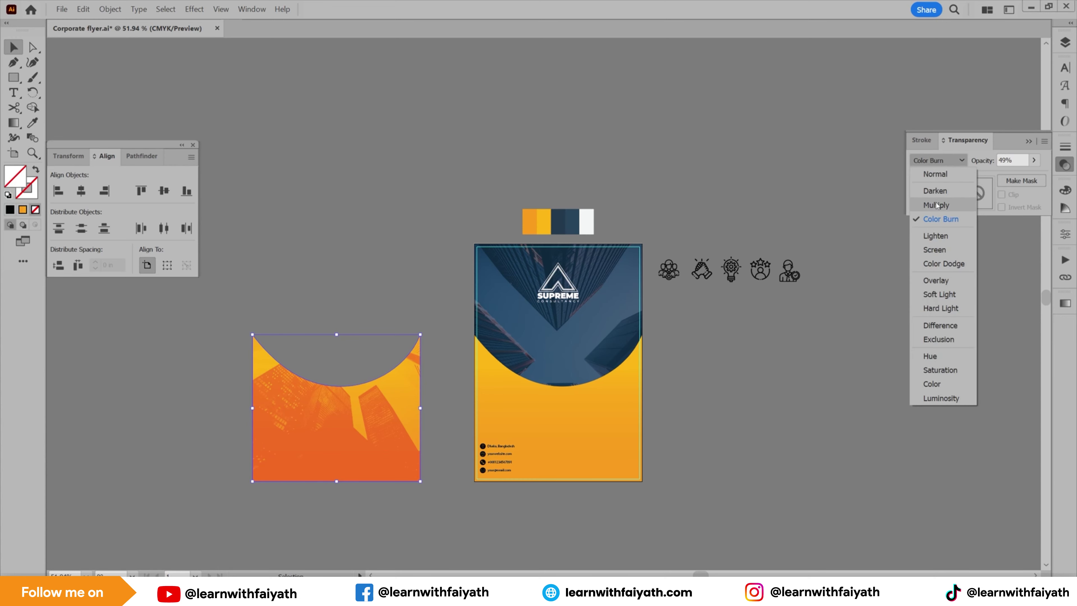
click(937, 205)
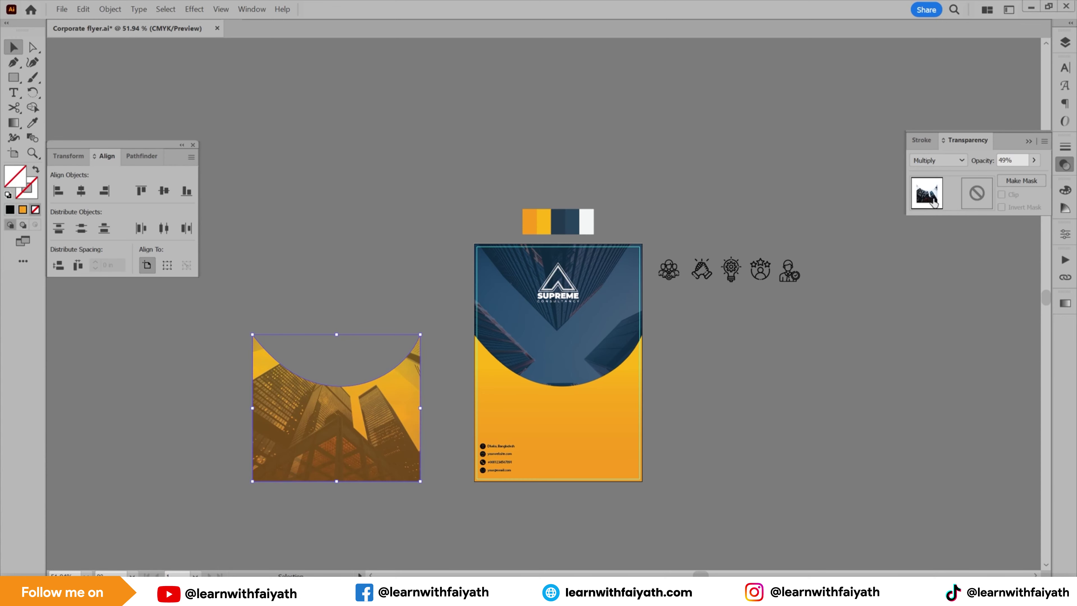
click(1034, 160)
drag(1010, 175, 991, 177)
drag(327, 421, 383, 443)
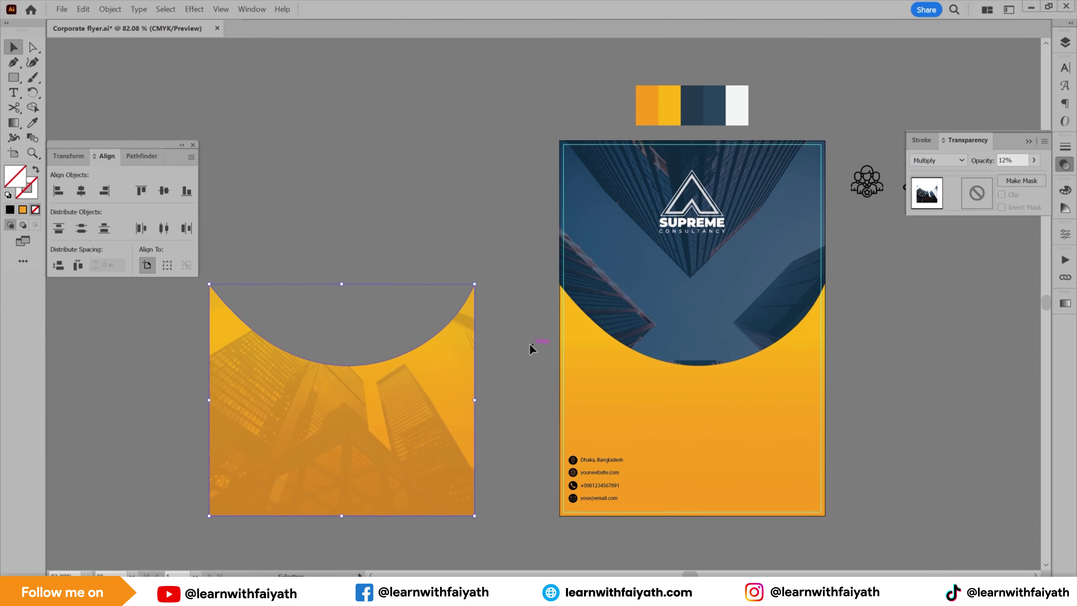
- Lower the clipped photo's opacity to 9% and change its blending mode to Darken
click(415, 335)
click(395, 399)
click(1034, 161)
drag(993, 176, 990, 178)
click(937, 160)
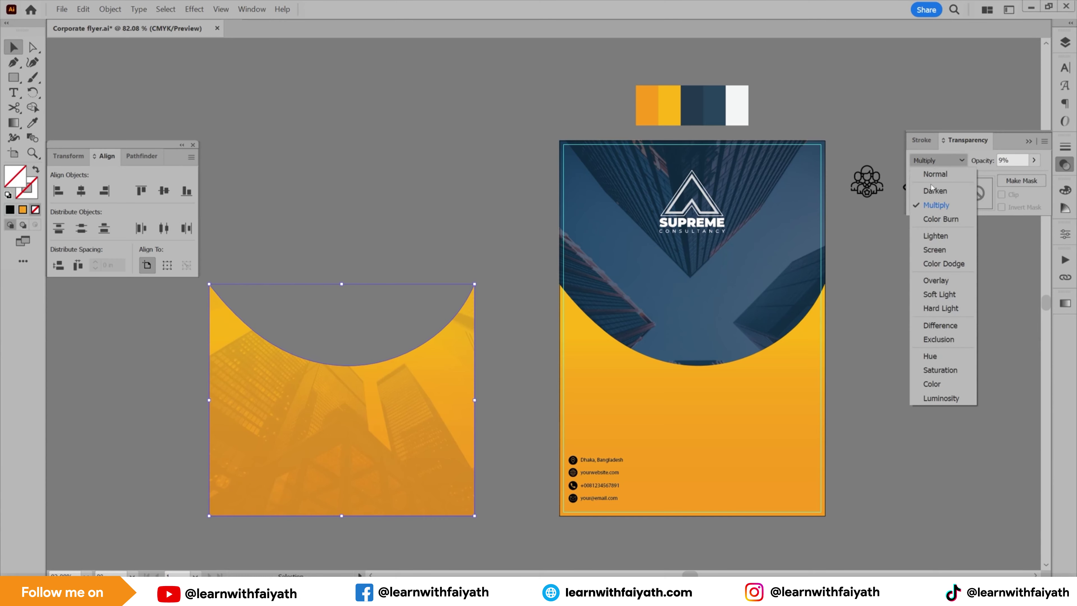
click(929, 184)
- Replace the flyer's plain curved shape with the grouped photo-and-gradient shape, moving the plain one to the left of the flyer
key(a)
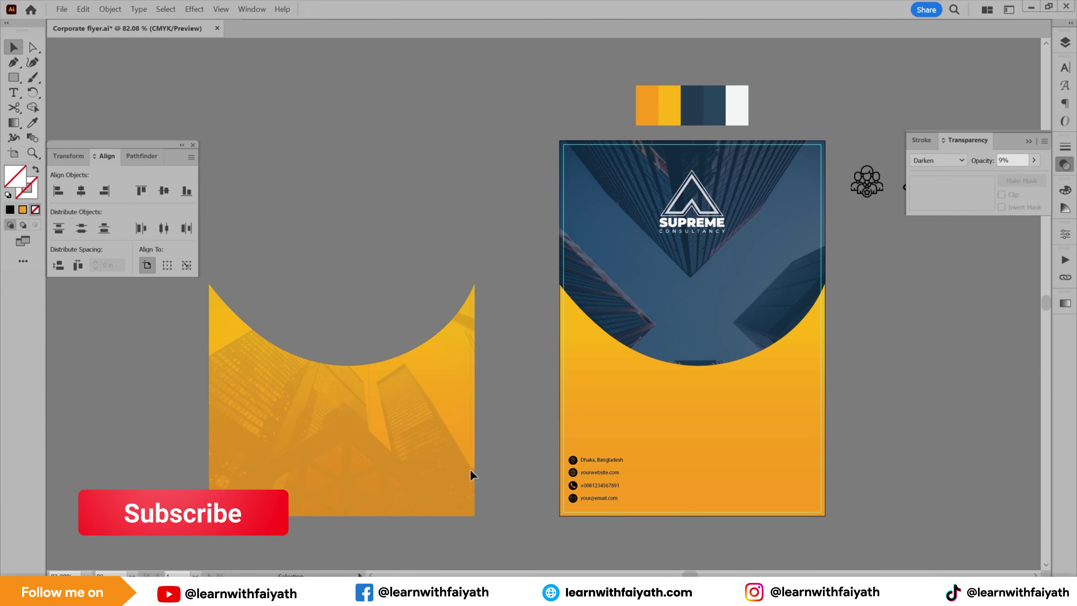
click(453, 435)
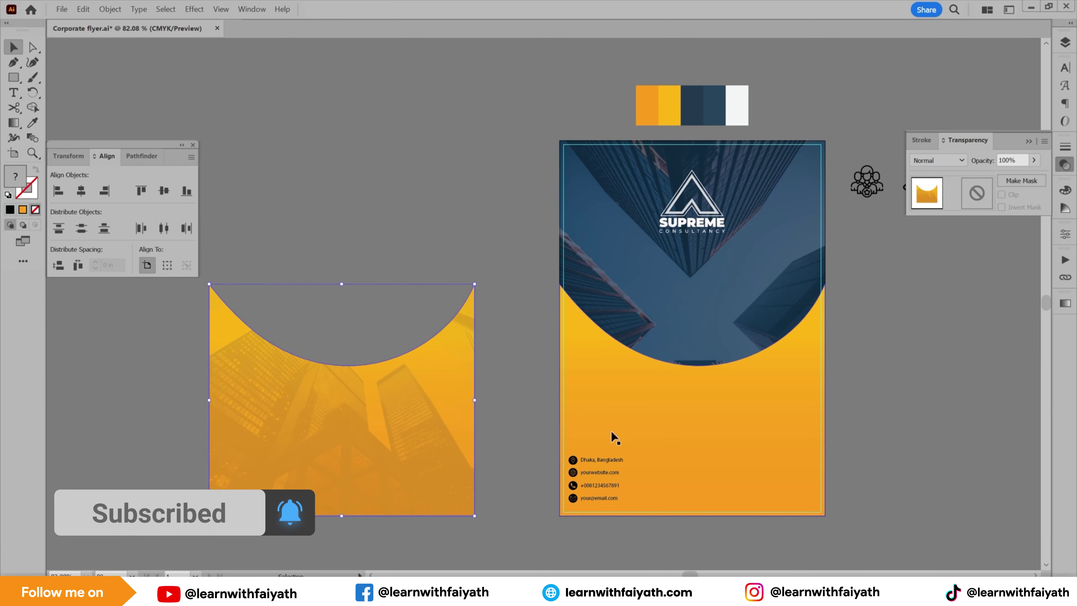
shift+click(702, 428)
click(702, 428)
click(81, 191)
drag(702, 428, 322, 428)
- Lock the background objects that form the flyer's upper blue building photo
scroll(679, 381, up, 3)
click(636, 188)
drag(617, 200, 599, 361)
key(ctrl+2)
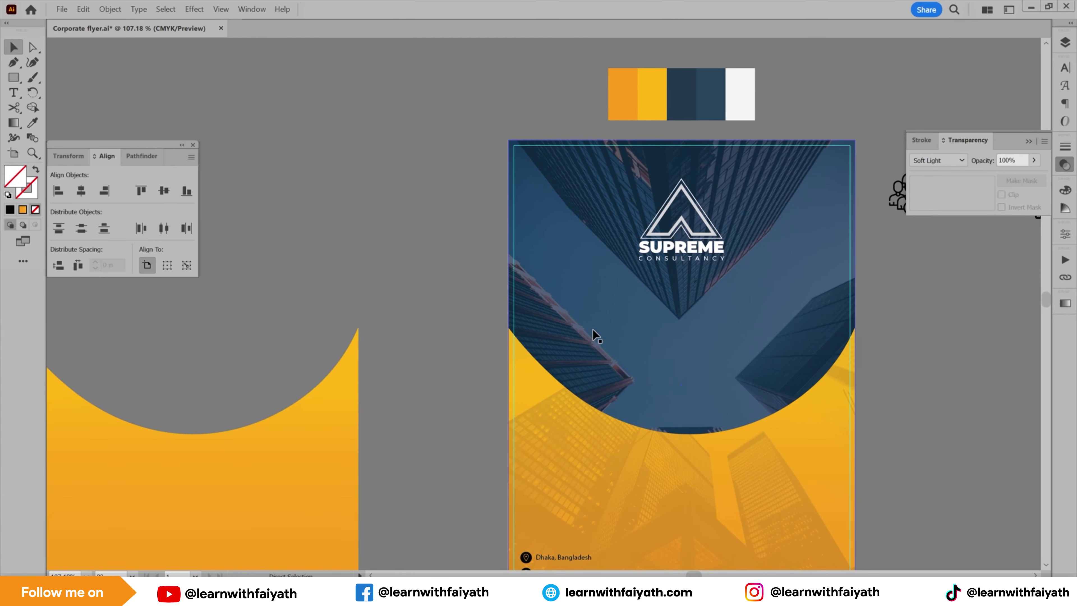
click(603, 366)
key(ctrl+2)
- Recolor the four contact lines and their icons at the flyer's lower left to white ffffff
drag(615, 425, 575, 261)
click(1065, 190)
drag(570, 456, 623, 454)
click(925, 269)
click(911, 375)
key(a)
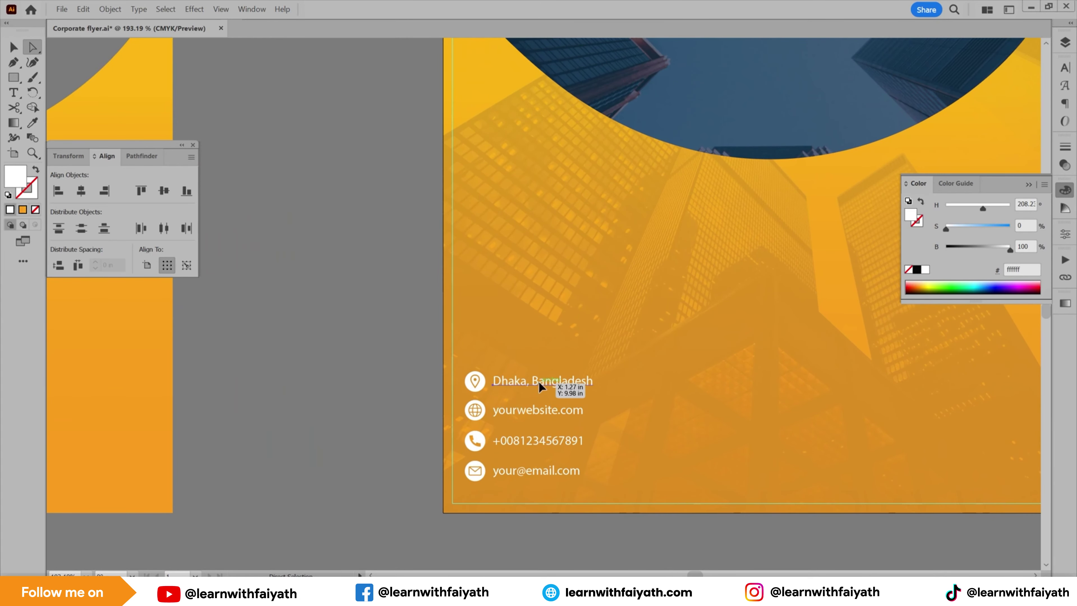